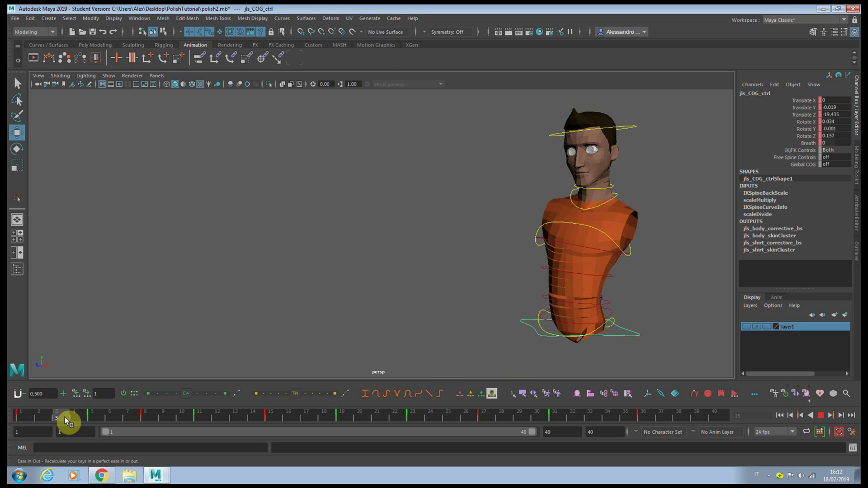
Scrub through the 40-frame animation to examine the character's body movement and the spacing of its keys, and return to frame 1.
{"action": "left_click_drag", "start_coordinate": [65, 417], "coordinate": [447, 412]}
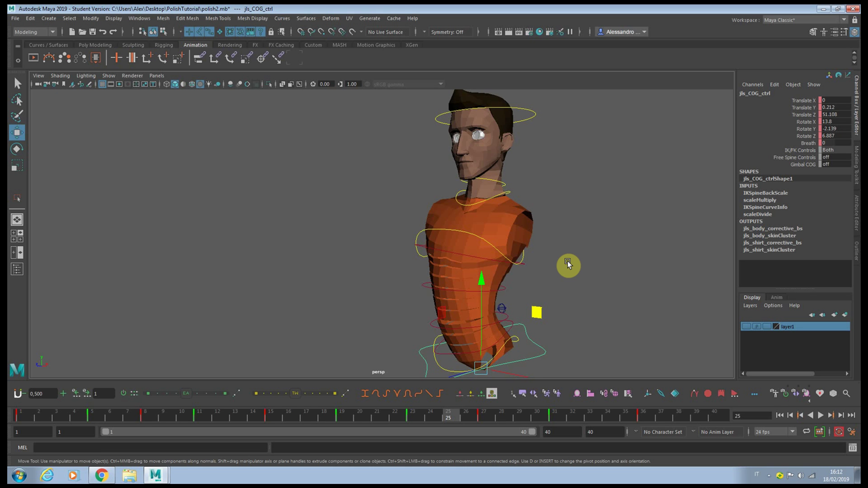
{"action": "left_click_drag", "start_coordinate": [17, 416], "coordinate": [476, 394]}
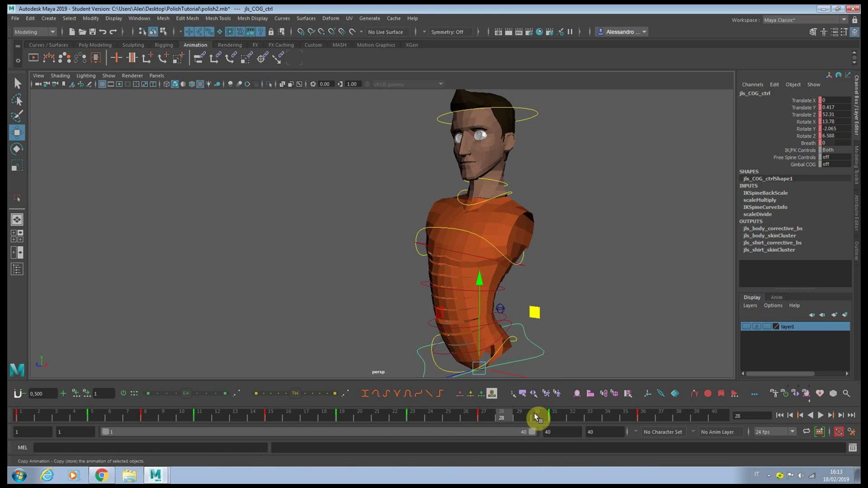
{"action": "mouse_move", "coordinate": [496, 414]}
{"action": "left_mouse_down"}
{"action": "mouse_move", "coordinate": [336, 416]}
{"action": "mouse_move", "coordinate": [503, 415]}
{"action": "left_mouse_up"}
{"action": "left_click_drag", "start_coordinate": [343, 414], "coordinate": [625, 416]}
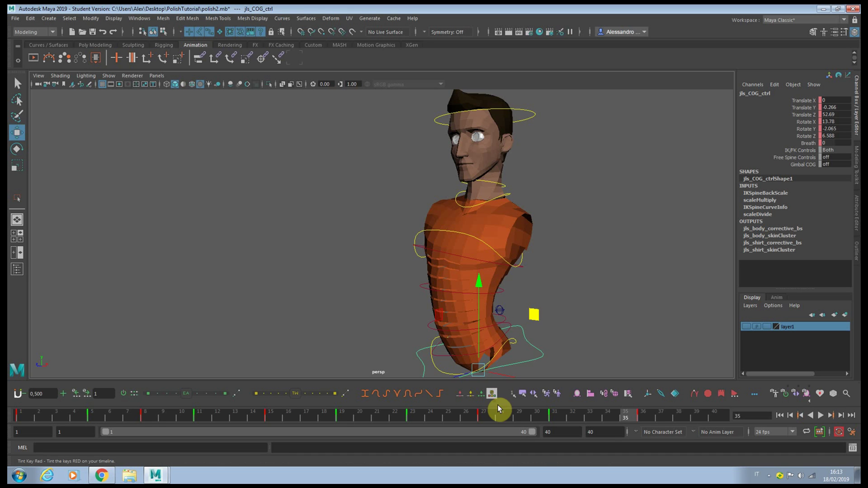
{"action": "left_click_drag", "start_coordinate": [644, 414], "coordinate": [657, 415]}
{"action": "left_click", "coordinate": [660, 417]}
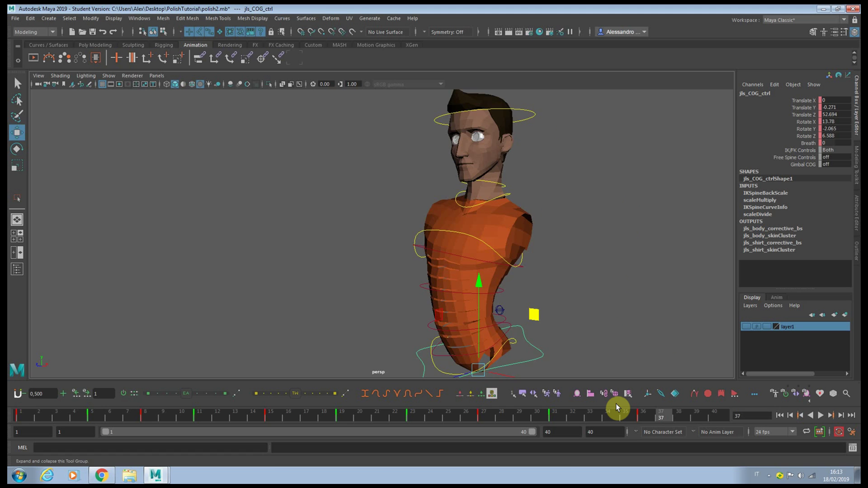
{"action": "key", "text": "alt+shift+v"}
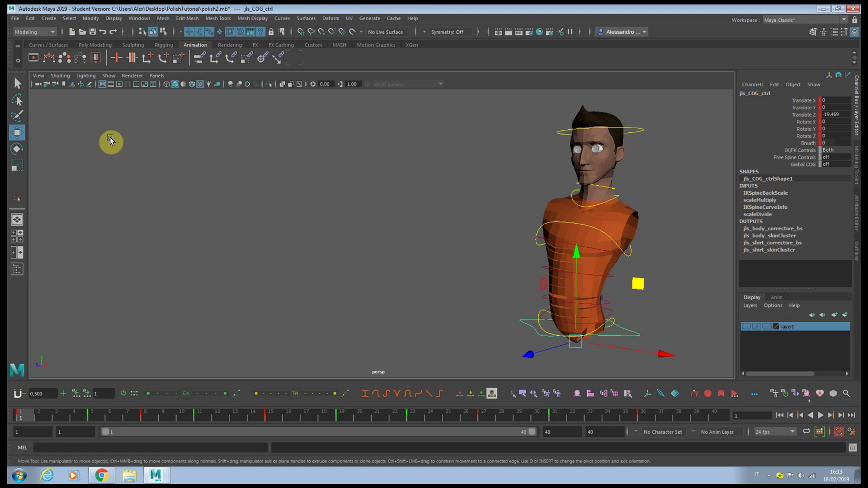
Select the lower, upper and shoulder FK spine controls together to inspect them.
{"action": "left_click", "coordinate": [671, 299]}
{"action": "left_click", "coordinate": [611, 290]}
{"action": "left_click", "coordinate": [613, 258]}
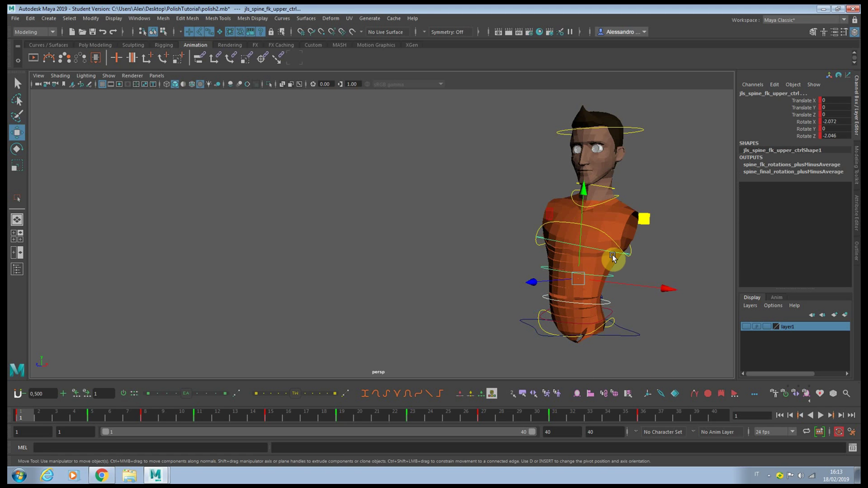
{"action": "left_click", "coordinate": [613, 256], "text": "shift"}
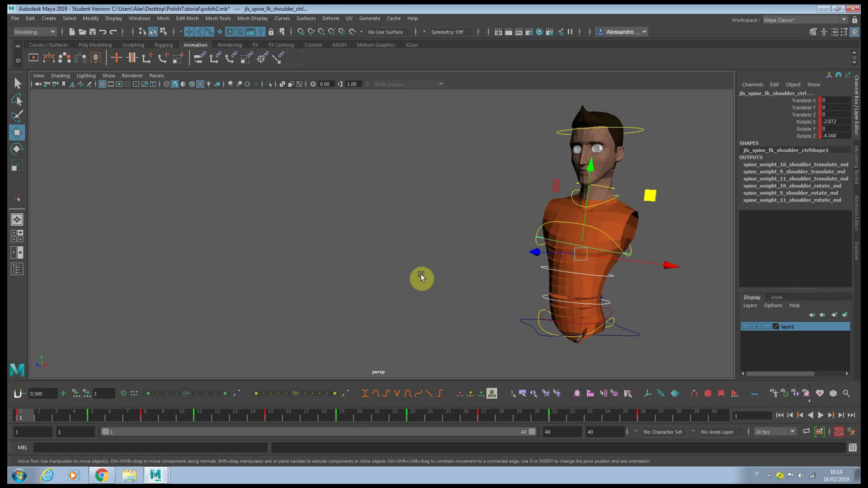
Try rotating the IK shoulder control about its Z axis, and undo the rotation.
{"action": "left_click", "coordinate": [348, 299]}
{"action": "left_click", "coordinate": [569, 226]}
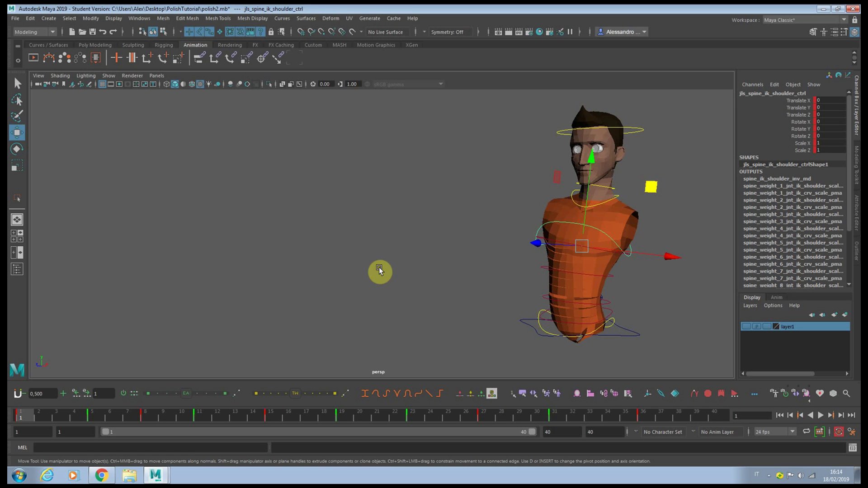
{"action": "left_click", "coordinate": [696, 343]}
{"action": "left_click", "coordinate": [625, 244]}
{"action": "key", "text": "e"}
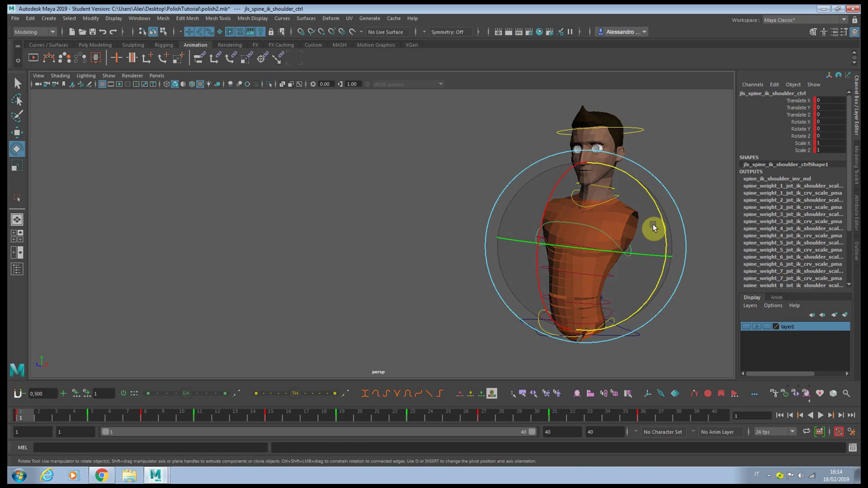
{"action": "left_click_drag", "start_coordinate": [659, 211], "coordinate": [652, 207]}
{"action": "key", "text": "ctrl+z"}
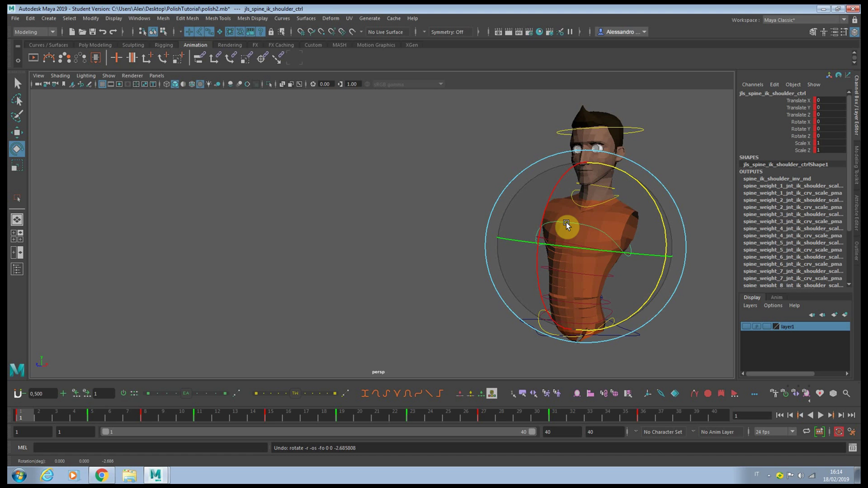
Try rotating the IK hip control about its Z axis, and undo the rotation.
{"action": "left_click", "coordinate": [651, 346]}
{"action": "left_click", "coordinate": [614, 322]}
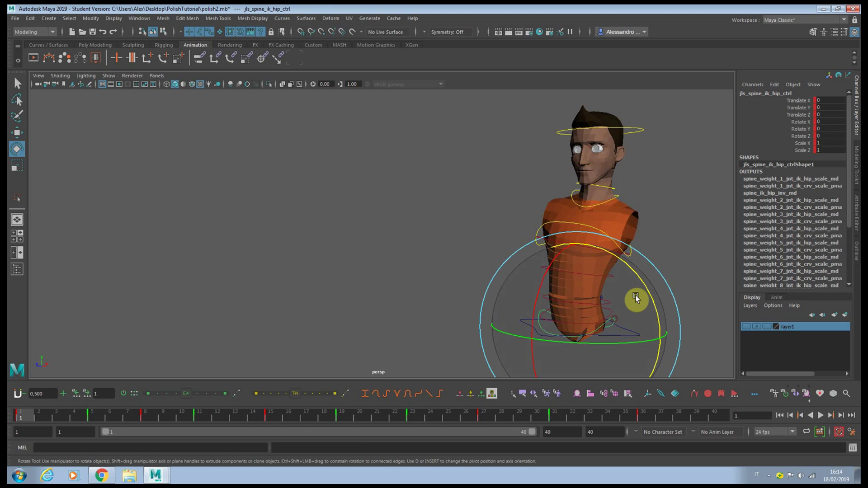
{"action": "left_click_drag", "start_coordinate": [641, 302], "coordinate": [642, 296]}
{"action": "key", "text": "ctrl+z"}
{"action": "left_click", "coordinate": [689, 247]}
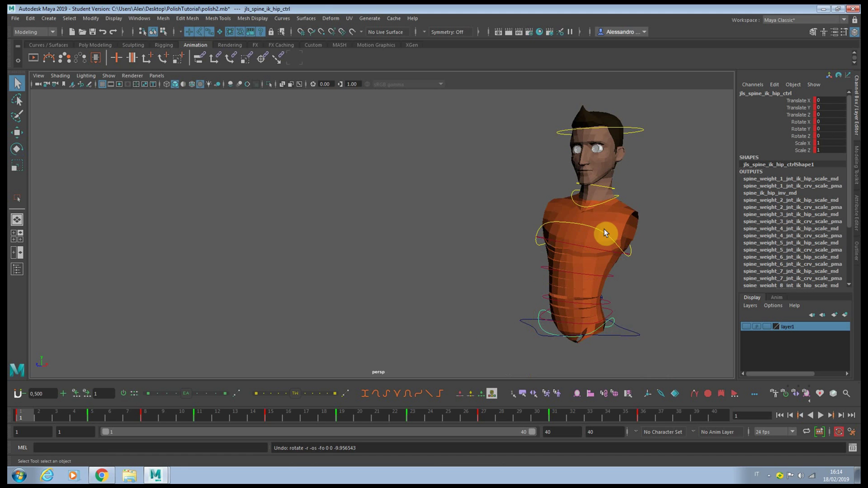
Try moving the IK shoulder control and the head control vertically, undoing each move.
{"action": "left_click", "coordinate": [606, 231]}
{"action": "key", "text": "w"}
{"action": "left_click_drag", "start_coordinate": [584, 208], "coordinate": [580, 224]}
{"action": "key", "text": "ctrl+z"}
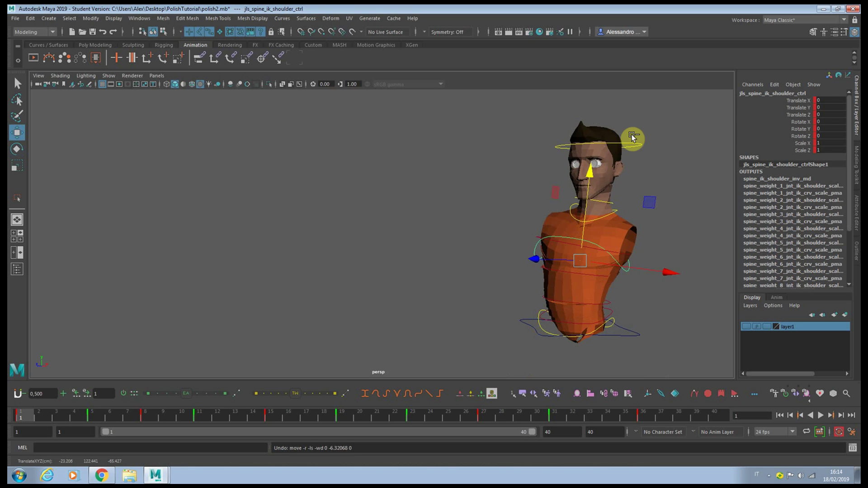
{"action": "left_click", "coordinate": [638, 135]}
{"action": "key", "text": "ctrl+z"}
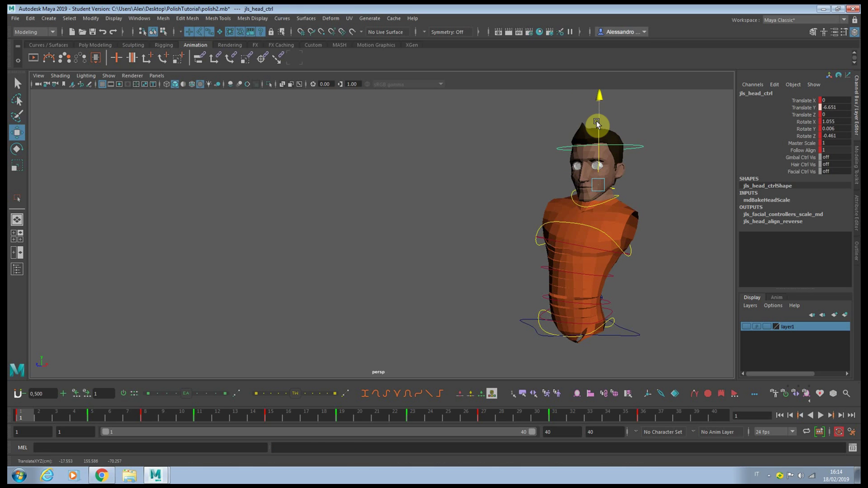
Try moving the spine curvature control in its XY plane, undo the move, and clear the selection.
{"action": "left_click", "coordinate": [670, 205]}
{"action": "left_click", "coordinate": [601, 294]}
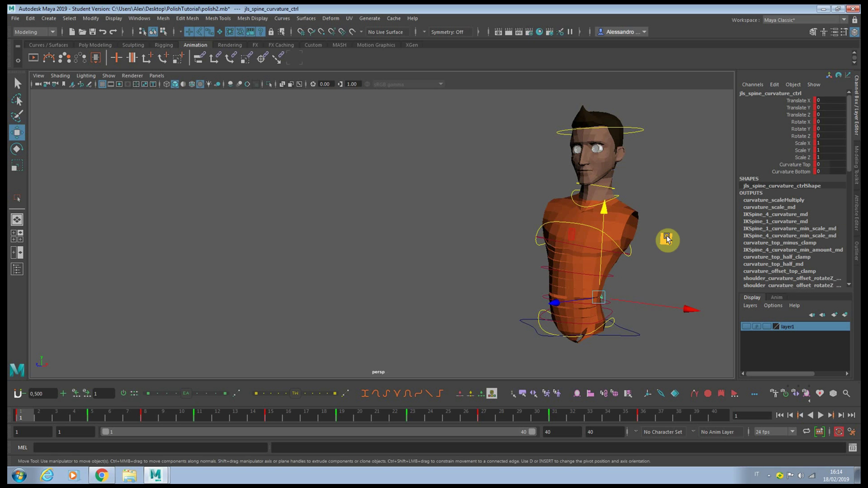
{"action": "mouse_move", "coordinate": [667, 235]}
{"action": "middle_mouse_down"}
{"action": "mouse_move", "coordinate": [672, 228]}
{"action": "mouse_move", "coordinate": [660, 231]}
{"action": "mouse_move", "coordinate": [673, 231]}
{"action": "middle_mouse_up"}
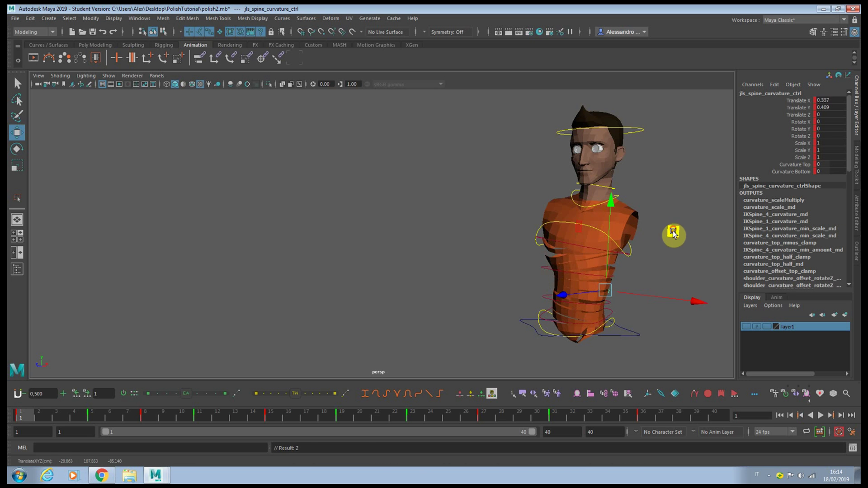
{"action": "key", "text": "ctrl+z"}
{"action": "left_click_drag", "start_coordinate": [505, 413], "coordinate": [660, 414]}
{"action": "left_click", "coordinate": [674, 315]}
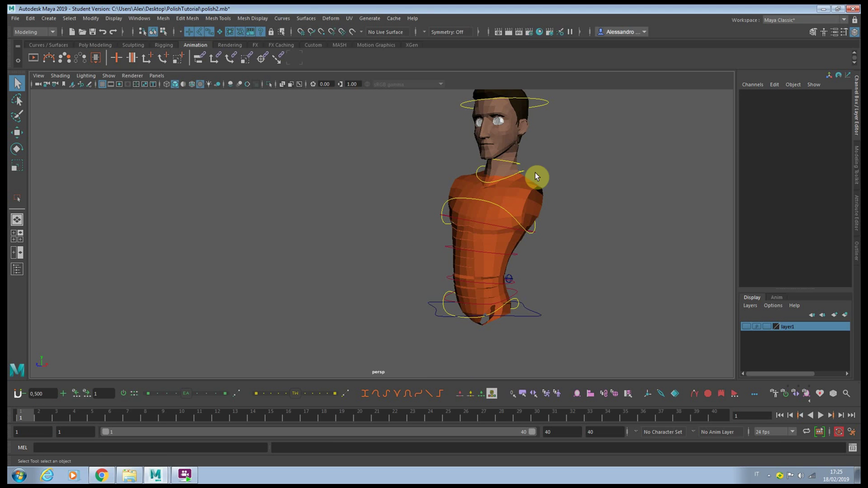
Shift the head and neck controls' keys at frames 5, 8 and 11 one frame earlier.
{"action": "left_click", "coordinate": [492, 282]}
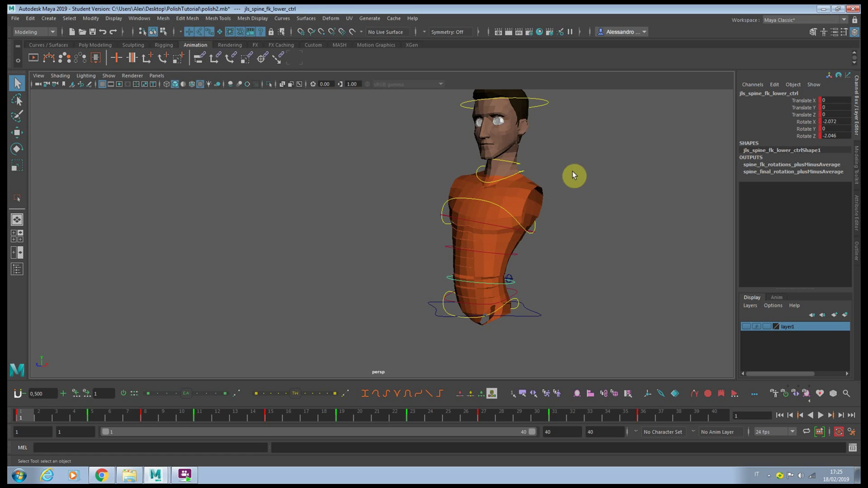
{"action": "left_click", "coordinate": [595, 199]}
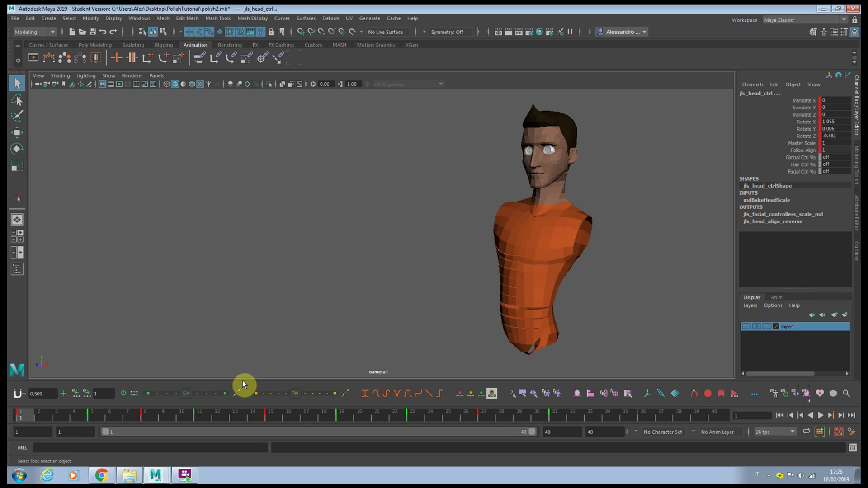
{"action": "left_click_drag", "start_coordinate": [32, 417], "coordinate": [202, 419]}
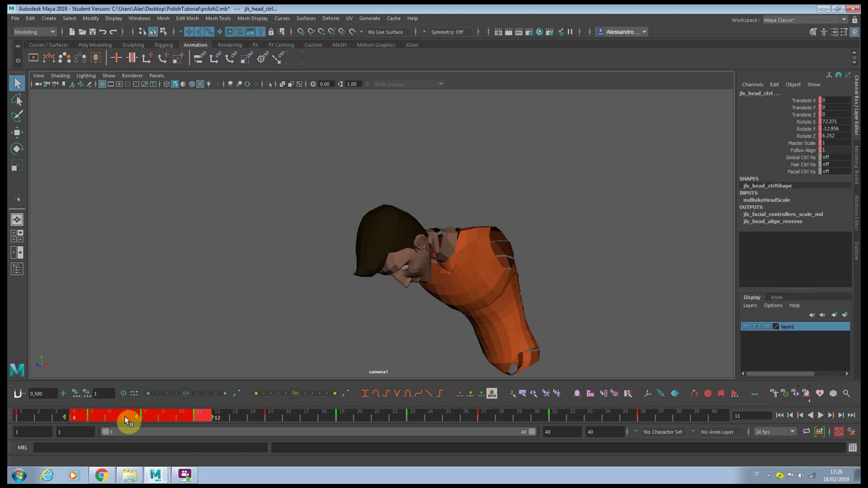
{"action": "left_click_drag", "start_coordinate": [125, 416], "coordinate": [119, 418]}
Shift the head and neck controls' keys from frames 19 through 36 one frame later.
{"action": "left_click_drag", "start_coordinate": [256, 415], "coordinate": [335, 413]}
{"action": "left_click_drag", "start_coordinate": [391, 414], "coordinate": [648, 419], "text": "shift"}
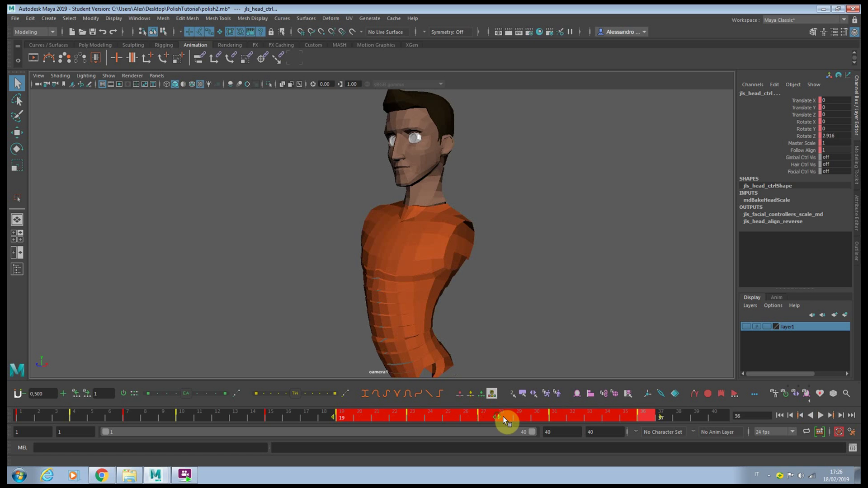
{"action": "left_click_drag", "start_coordinate": [513, 418], "coordinate": [516, 419]}
Shift the upper and shoulder FK spine controls' keys at frames 5, 8 and 11 one frame earlier, and play the result.
{"action": "key", "text": "space"}
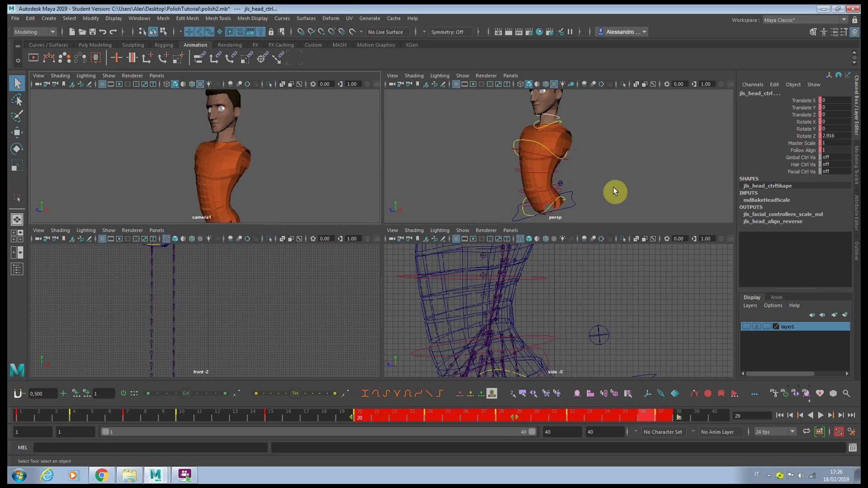
{"action": "key", "text": "space"}
{"action": "left_click", "coordinate": [474, 233]}
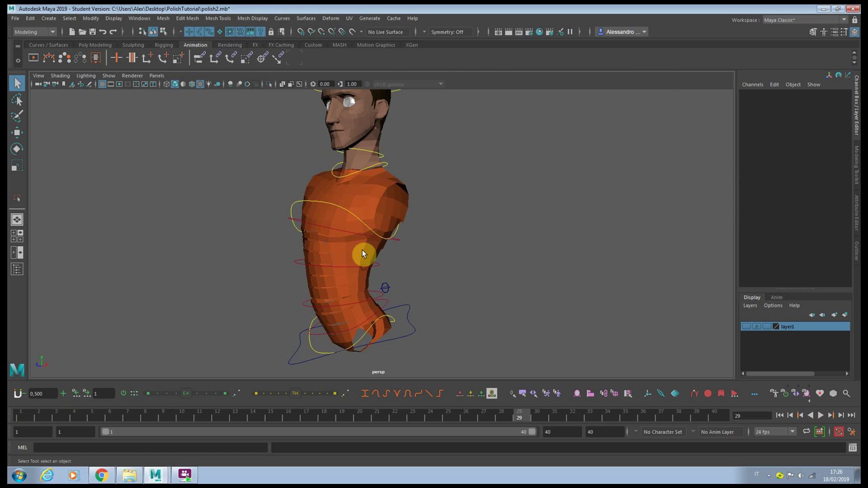
{"action": "left_click", "coordinate": [373, 266]}
{"action": "left_click", "coordinate": [362, 233], "text": "shift"}
{"action": "key", "text": "space"}
{"action": "key", "text": "space"}
{"action": "left_click_drag", "start_coordinate": [26, 416], "coordinate": [95, 418]}
{"action": "left_click_drag", "start_coordinate": [153, 415], "coordinate": [134, 416]}
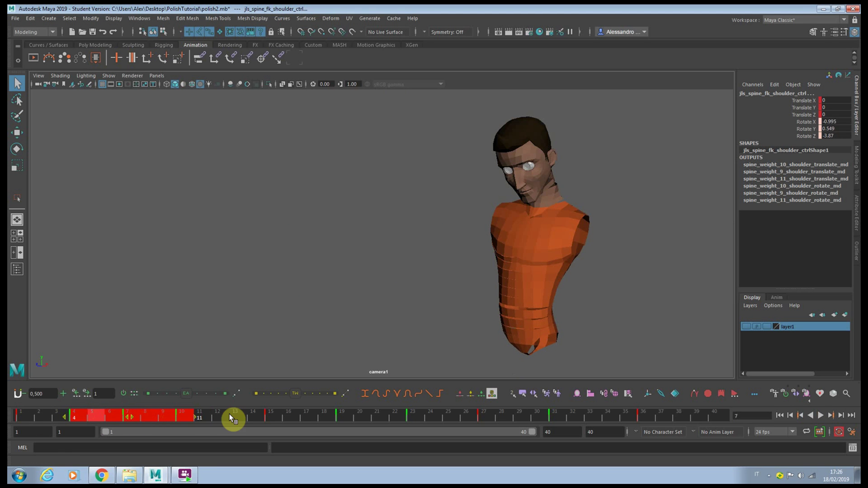
{"action": "left_click_drag", "start_coordinate": [232, 413], "coordinate": [20, 415]}
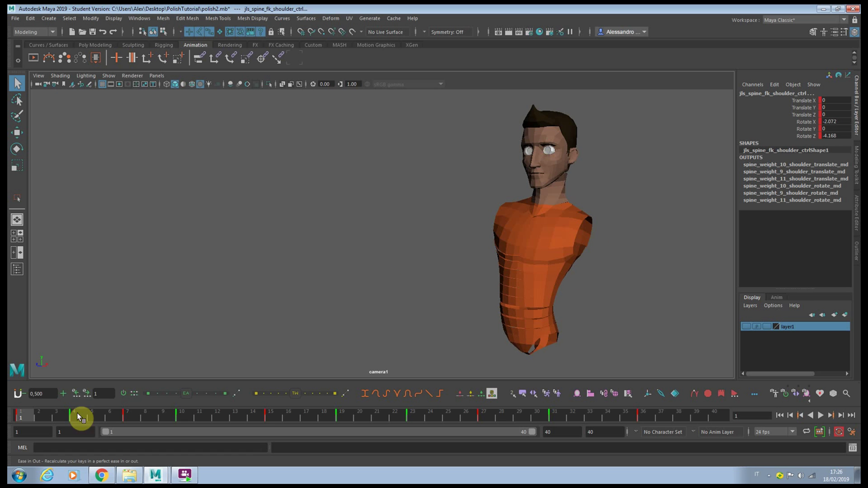
{"action": "key", "text": "alt+v"}
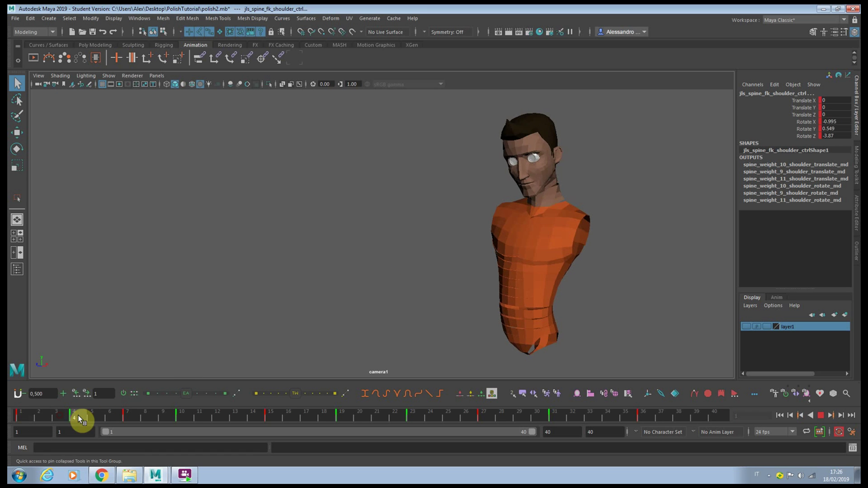
Shift the upper and shoulder FK spine controls' keys from frames 19 through 36 one frame later.
{"action": "left_click_drag", "start_coordinate": [135, 420], "coordinate": [542, 415]}
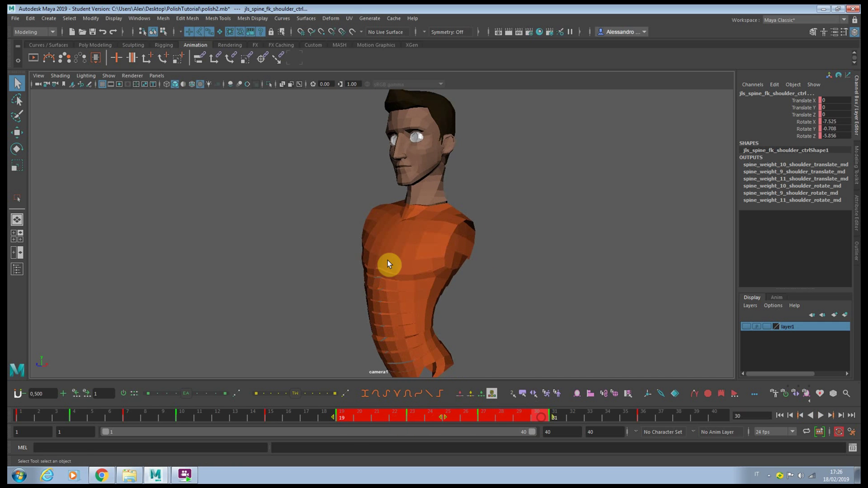
{"action": "left_click", "coordinate": [351, 422]}
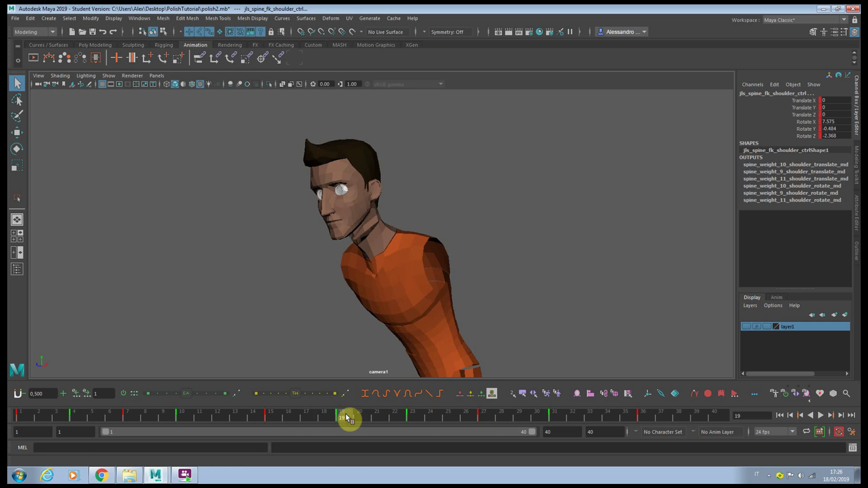
{"action": "left_click_drag", "start_coordinate": [346, 414], "coordinate": [642, 423], "text": "shift"}
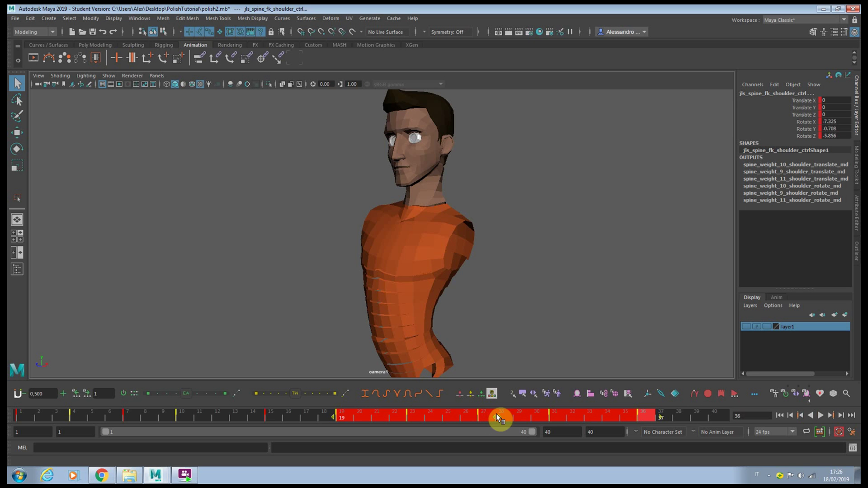
{"action": "left_click_drag", "start_coordinate": [496, 414], "coordinate": [515, 417]}
Shift only the shoulder FK spine control's keys from frames 24 through 37 one more frame later, and play the animation from frame 1.
{"action": "key", "text": "space"}
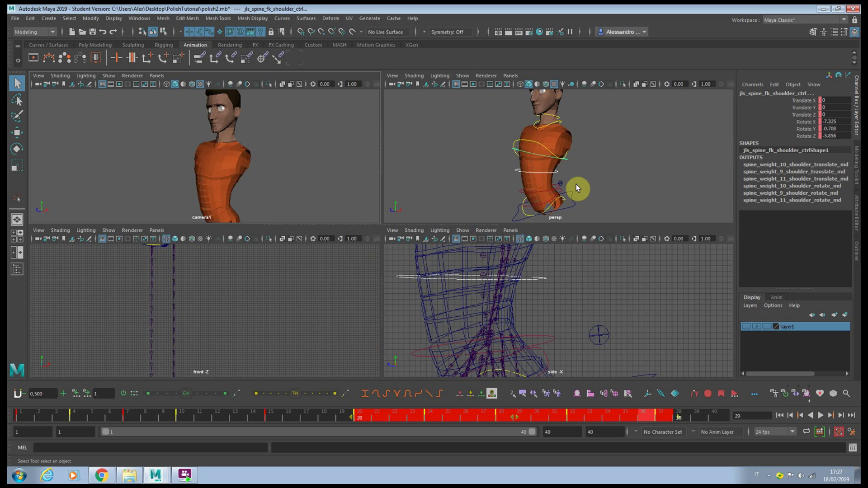
{"action": "left_click", "coordinate": [575, 184]}
{"action": "left_click", "coordinate": [545, 156]}
{"action": "key", "text": "space"}
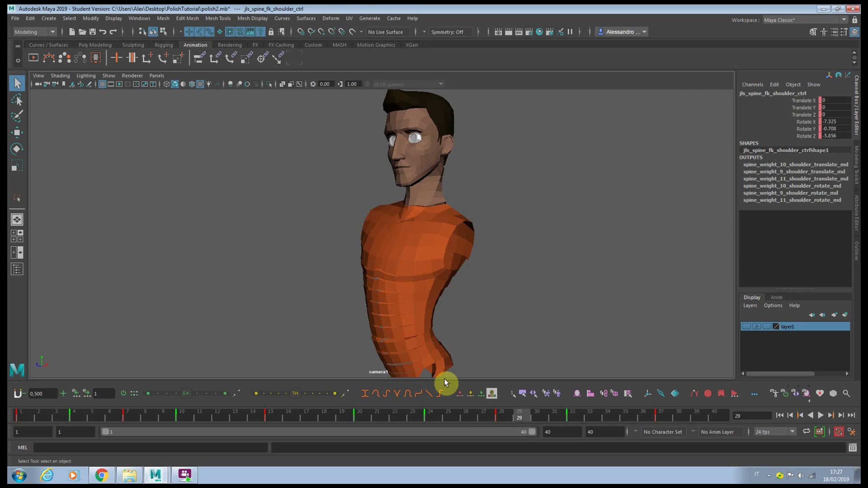
{"action": "left_click_drag", "start_coordinate": [411, 416], "coordinate": [651, 416], "text": "shift"}
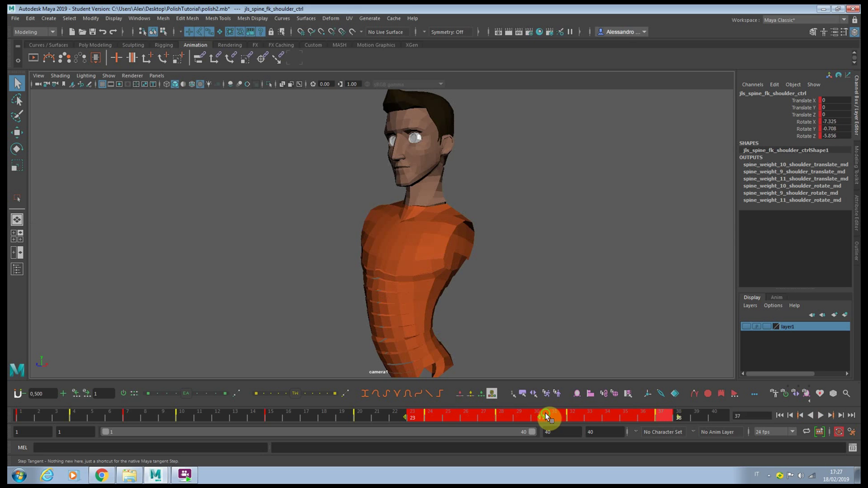
{"action": "left_click_drag", "start_coordinate": [545, 413], "coordinate": [555, 414]}
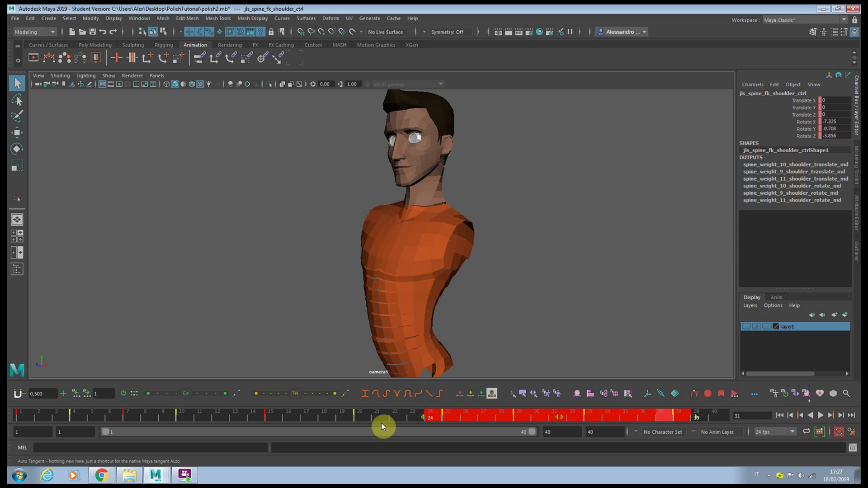
{"action": "left_click_drag", "start_coordinate": [366, 414], "coordinate": [16, 397]}
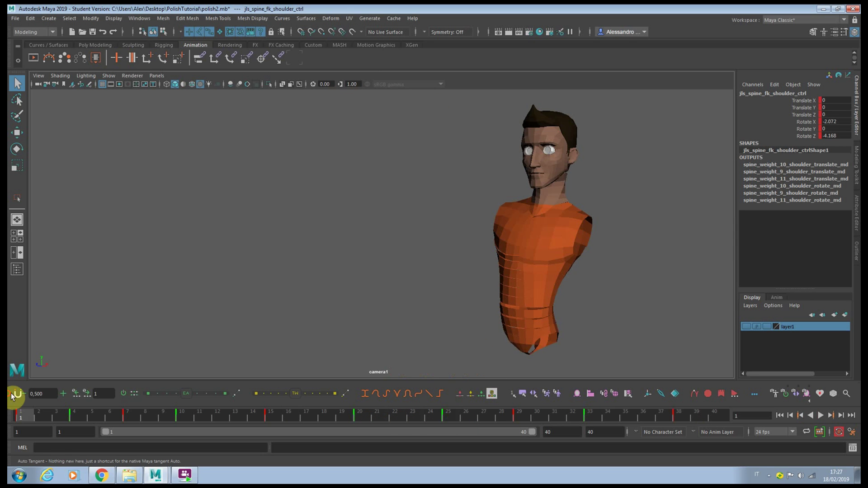
{"action": "left_click", "coordinate": [818, 415]}
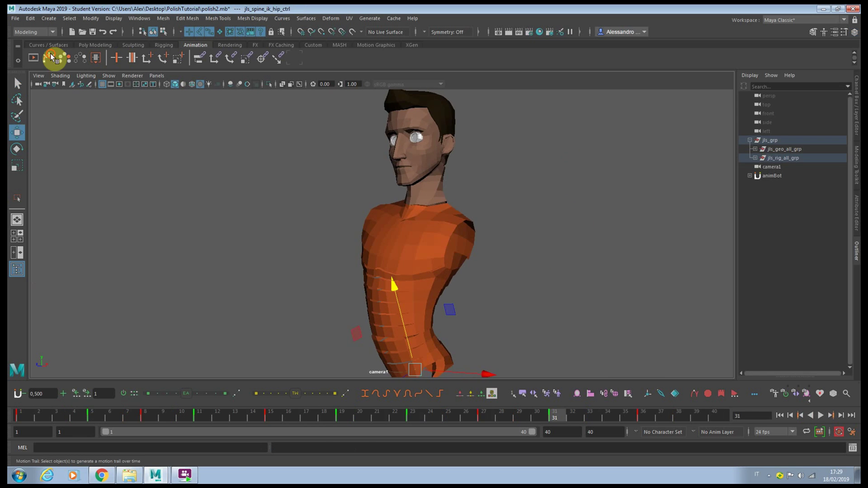
Create a motion trail for the spine IK hip control and lower the control slightly at frame 5.
{"action": "left_click", "coordinate": [48, 58]}
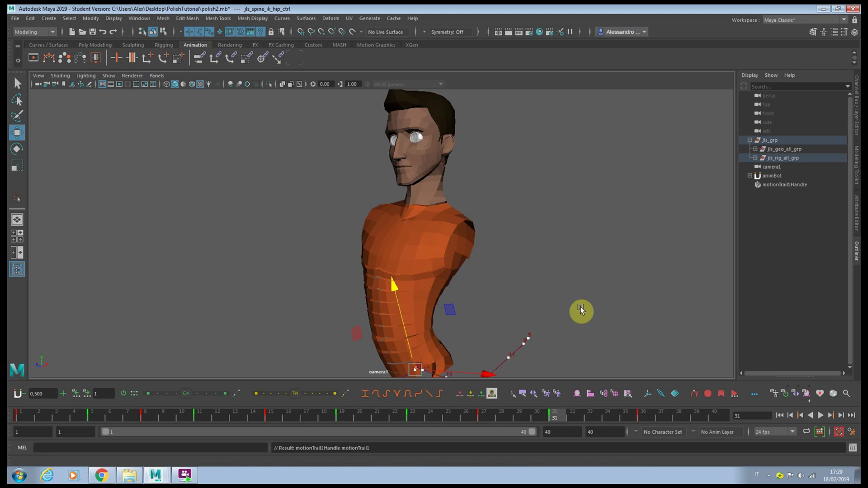
{"action": "key", "text": "backslash"}
{"action": "middle_click_drag", "start_coordinate": [539, 172], "coordinate": [455, 253]}
{"action": "right_click_drag", "start_coordinate": [455, 253], "coordinate": [610, 275]}
{"action": "middle_click_drag", "start_coordinate": [440, 227], "coordinate": [366, 279]}
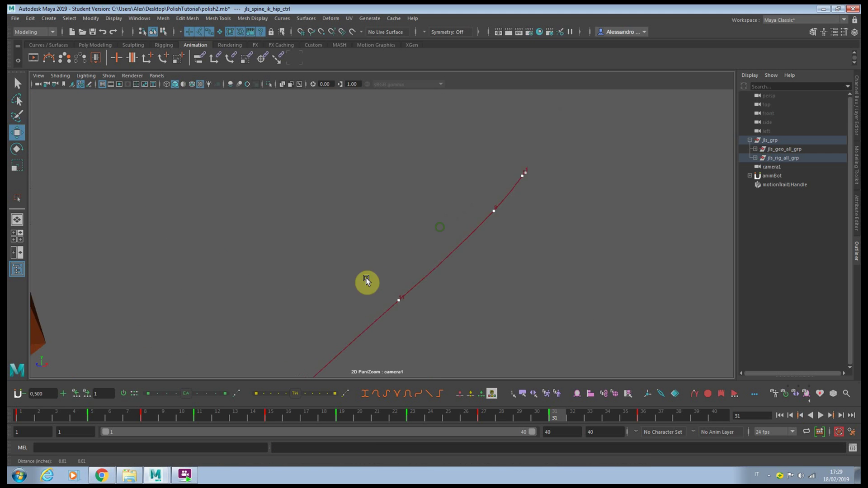
{"action": "scroll", "coordinate": [366, 280], "scroll_direction": "up", "scroll_amount": 2}
{"action": "left_click", "coordinate": [93, 415]}
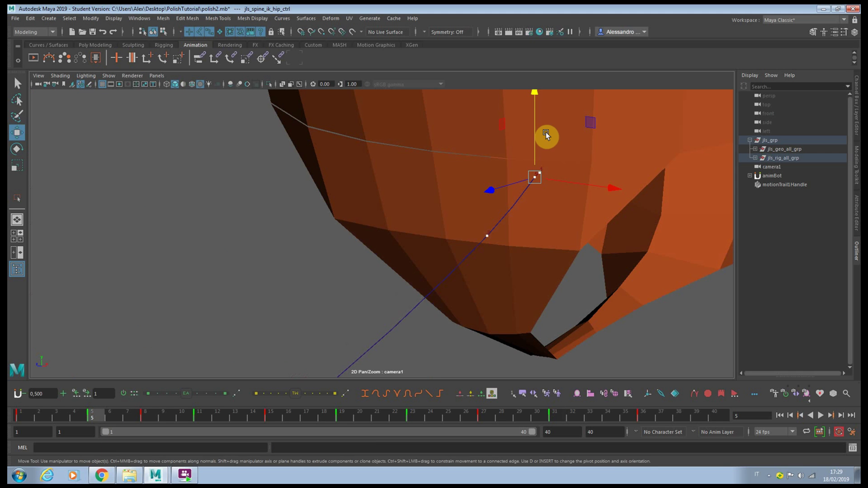
{"action": "left_click_drag", "start_coordinate": [534, 134], "coordinate": [534, 138]}
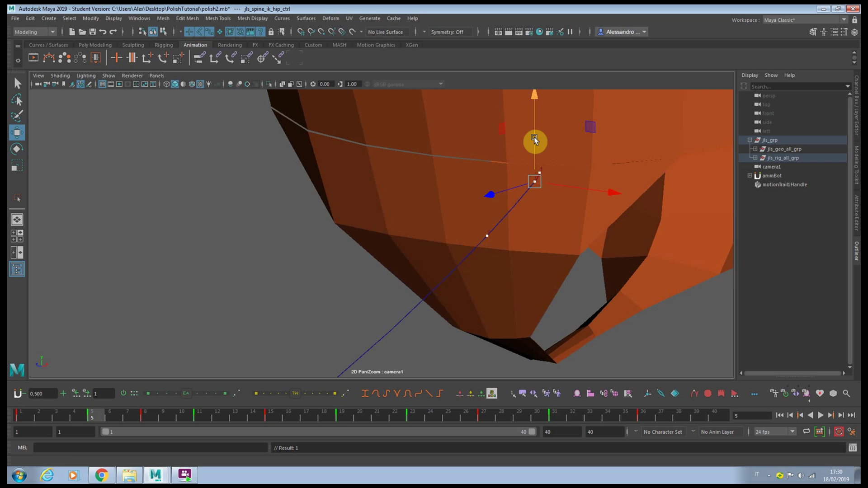
Lower the IK hip control at frames 8 and 11 so its motion trail follows a smoother arc.
{"action": "key", "text": "."}
{"action": "left_click_drag", "start_coordinate": [485, 194], "coordinate": [490, 207]}
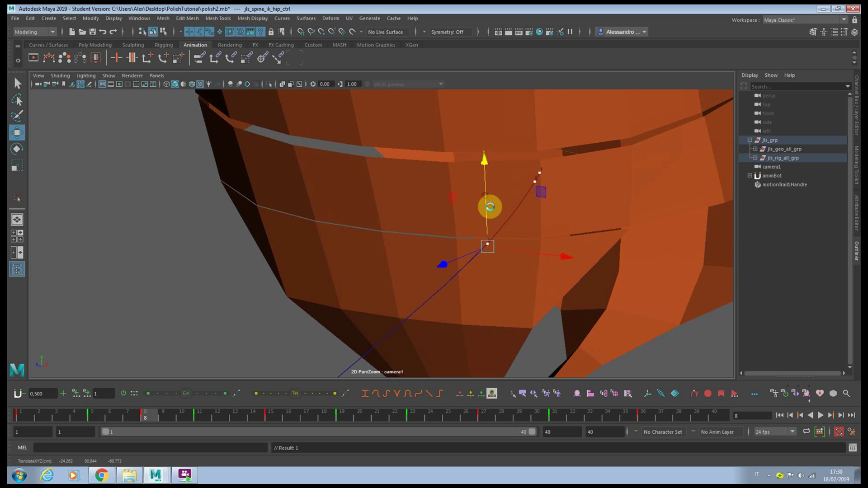
{"action": "middle_click_drag", "start_coordinate": [520, 336], "coordinate": [515, 184]}
{"action": "right_click_drag", "start_coordinate": [561, 234], "coordinate": [327, 227]}
{"action": "right_click_drag", "start_coordinate": [494, 256], "coordinate": [81, 241]}
{"action": "middle_click_drag", "start_coordinate": [177, 242], "coordinate": [252, 245]}
{"action": "key", "text": "."}
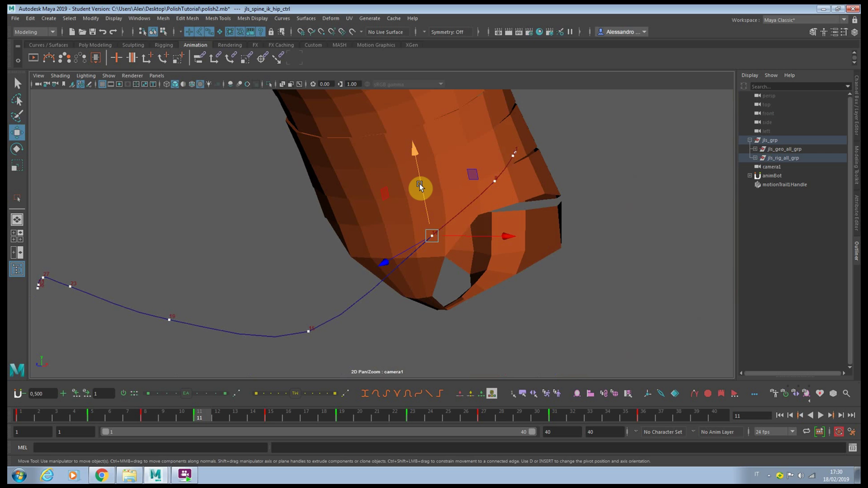
{"action": "left_click_drag", "start_coordinate": [420, 185], "coordinate": [420, 199]}
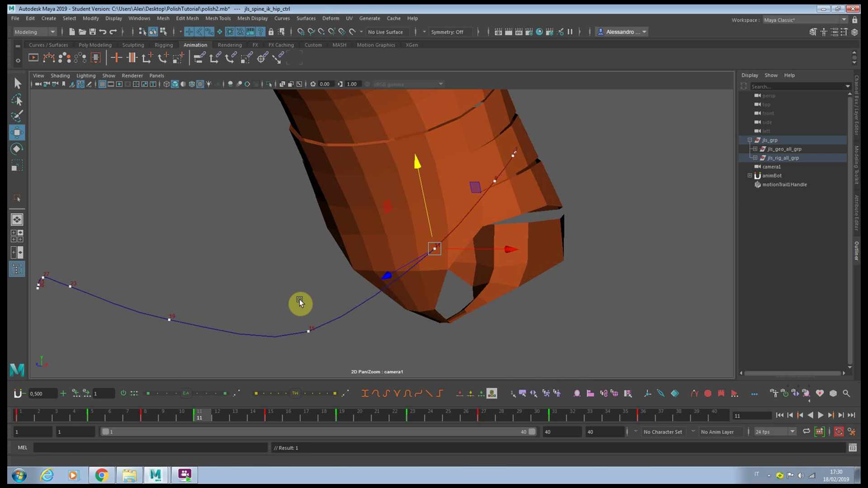
Follow the hip control's trail from frame 15 onward and nudge the control at frame 25 to round the end of the arc.
{"action": "left_click", "coordinate": [271, 413]}
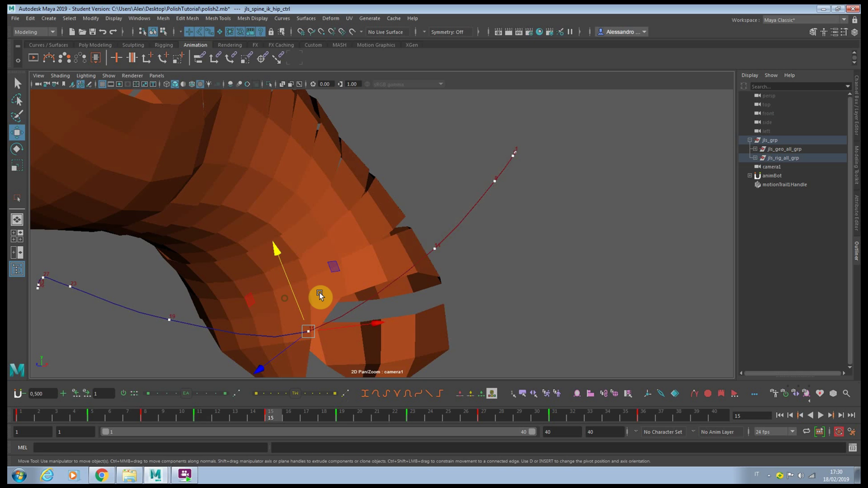
{"action": "middle_click_drag", "start_coordinate": [299, 294], "coordinate": [402, 262]}
{"action": "left_click_drag", "start_coordinate": [399, 270], "coordinate": [400, 270]}
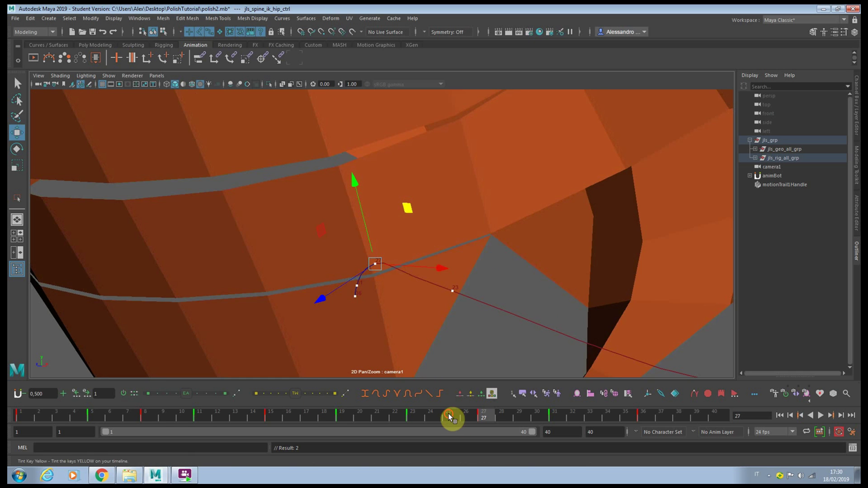
{"action": "left_click", "coordinate": [448, 413]}
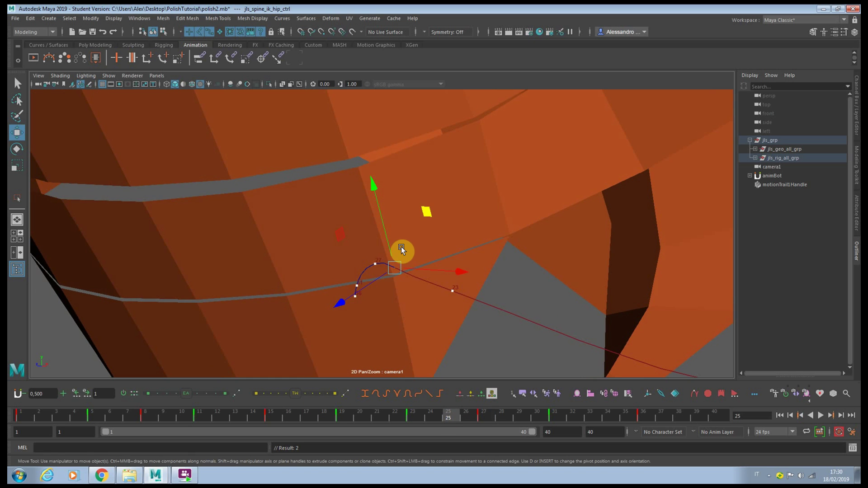
{"action": "left_click", "coordinate": [387, 246]}
{"action": "left_click_drag", "start_coordinate": [388, 246], "coordinate": [389, 249]}
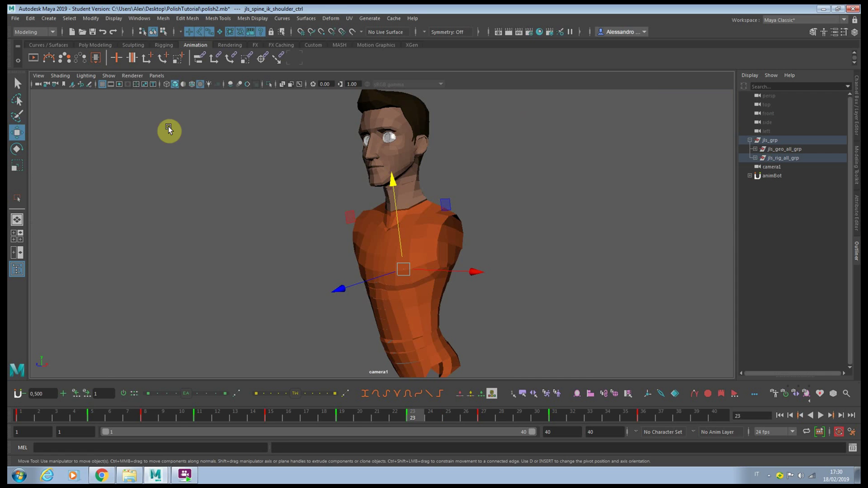
Create a motion trail for the spine IK shoulder control and lower the control at frames 8 and 11.
{"action": "left_click", "coordinate": [47, 60]}
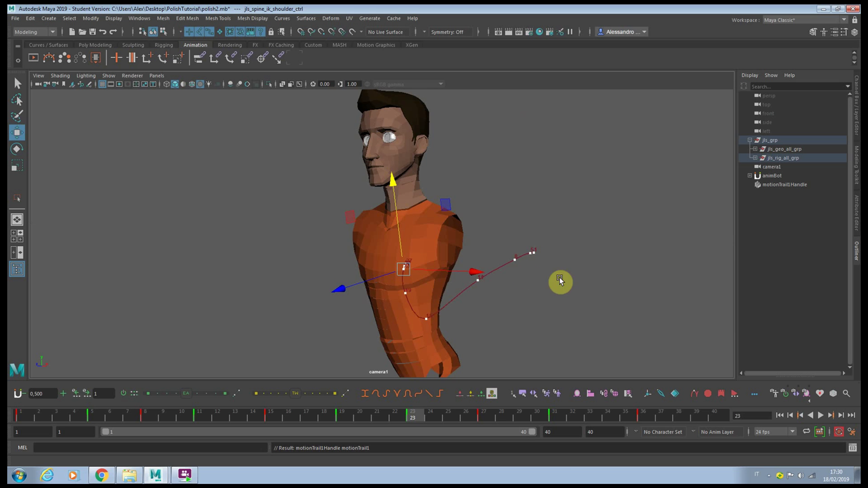
{"action": "middle_click_drag", "start_coordinate": [320, 254], "coordinate": [341, 248]}
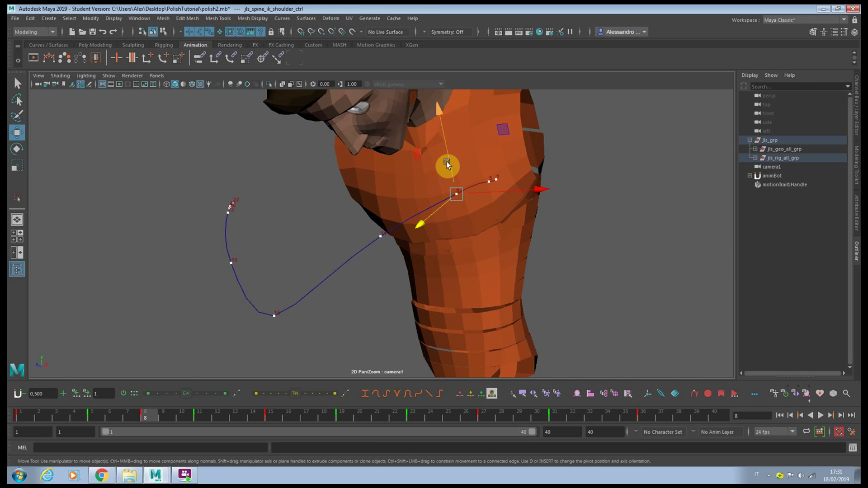
{"action": "left_click_drag", "start_coordinate": [449, 159], "coordinate": [451, 165]}
{"action": "left_click_drag", "start_coordinate": [520, 195], "coordinate": [506, 193]}
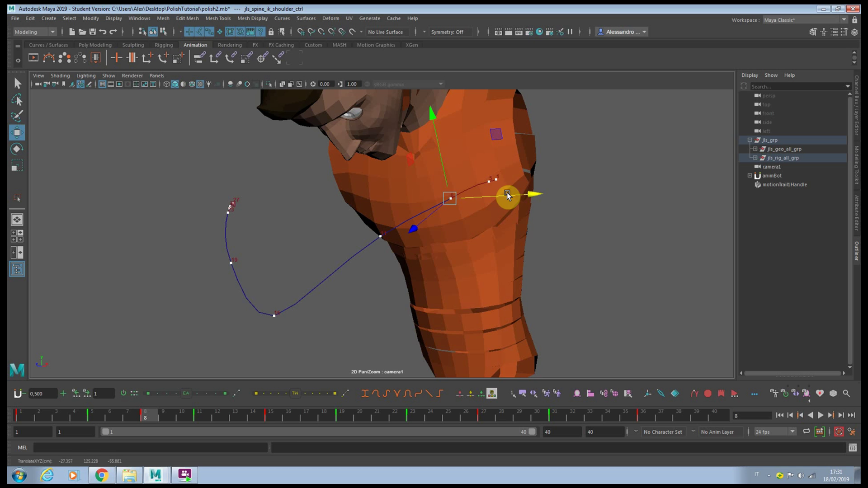
{"action": "left_click_drag", "start_coordinate": [448, 182], "coordinate": [449, 185]}
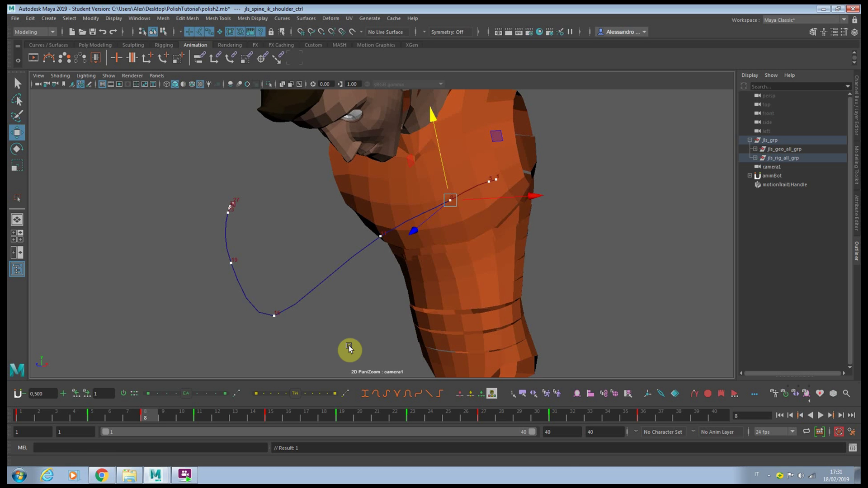
{"action": "left_click", "coordinate": [202, 413]}
{"action": "mouse_move", "coordinate": [380, 223]}
{"action": "left_mouse_down"}
{"action": "mouse_move", "coordinate": [374, 223]}
{"action": "mouse_move", "coordinate": [384, 239]}
{"action": "left_mouse_up"}
Pull the IK shoulder control slightly back and down at frame 13 to round its trail.
{"action": "left_click", "coordinate": [241, 416]}
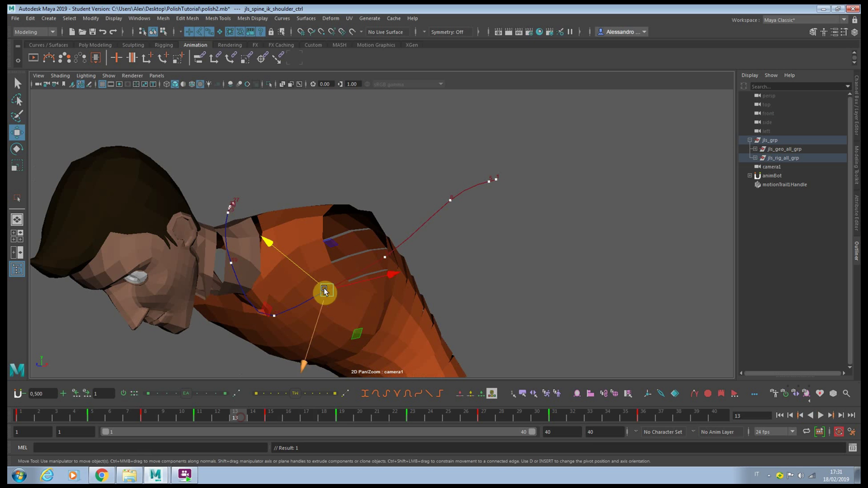
{"action": "left_click_drag", "start_coordinate": [316, 280], "coordinate": [366, 289]}
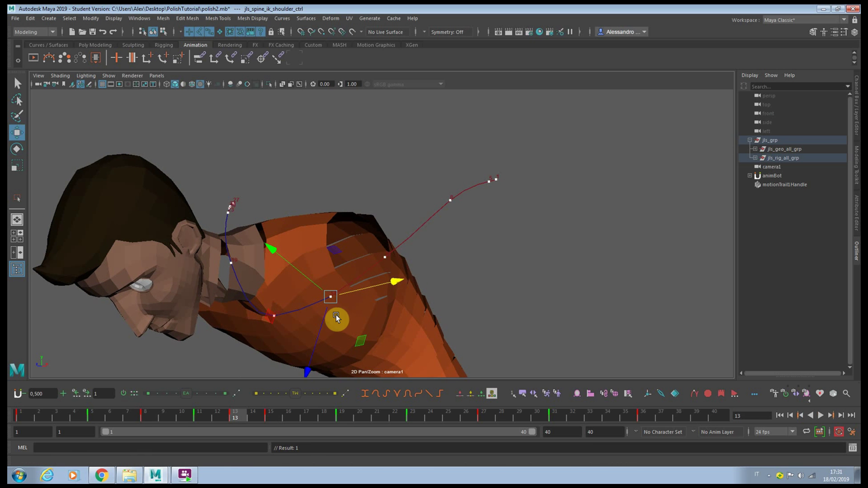
{"action": "left_click_drag", "start_coordinate": [359, 340], "coordinate": [361, 344]}
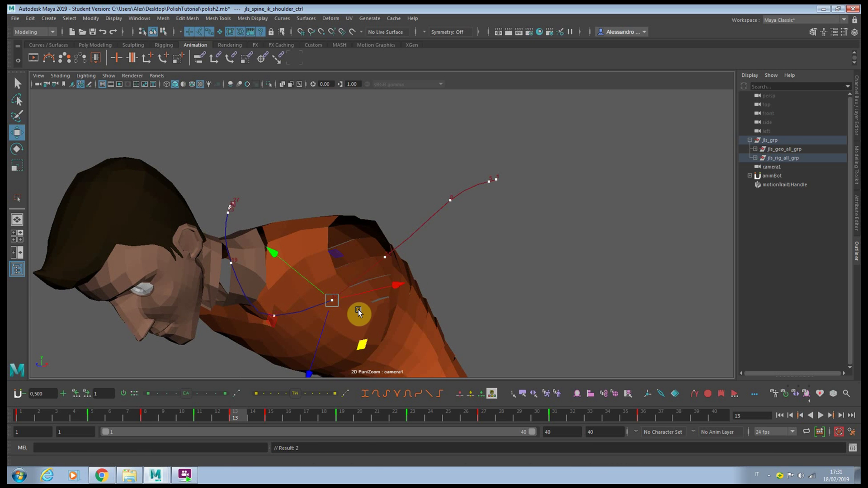
{"action": "key", "text": "ctrl+z"}
{"action": "left_click_drag", "start_coordinate": [312, 279], "coordinate": [363, 295]}
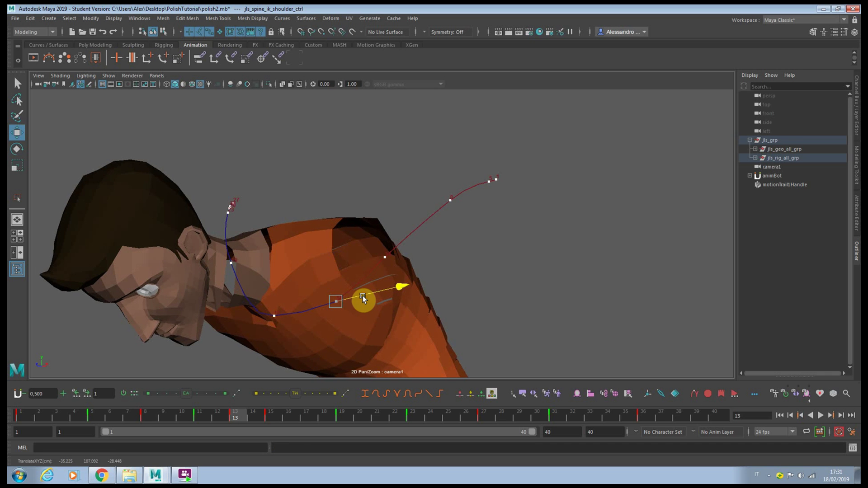
Raise the IK shoulder control slightly at frame 15 and lower it a little at frame 13.
{"action": "left_click_drag", "start_coordinate": [247, 412], "coordinate": [276, 411]}
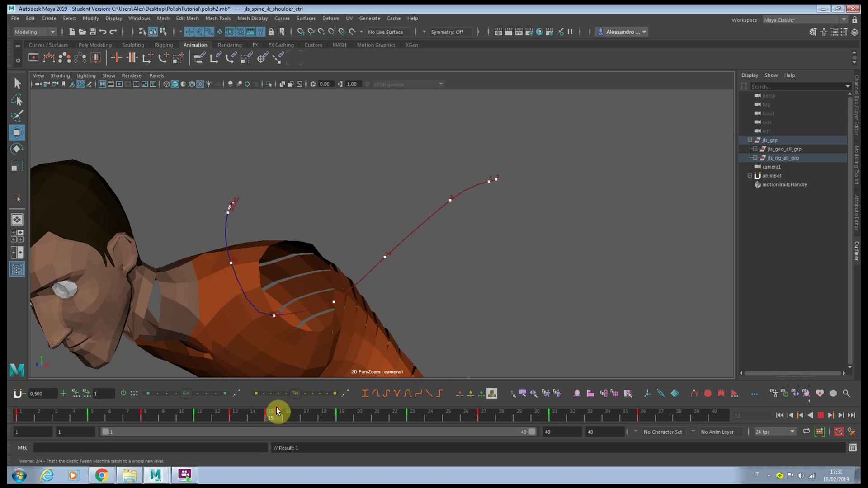
{"action": "left_click_drag", "start_coordinate": [269, 344], "coordinate": [270, 337]}
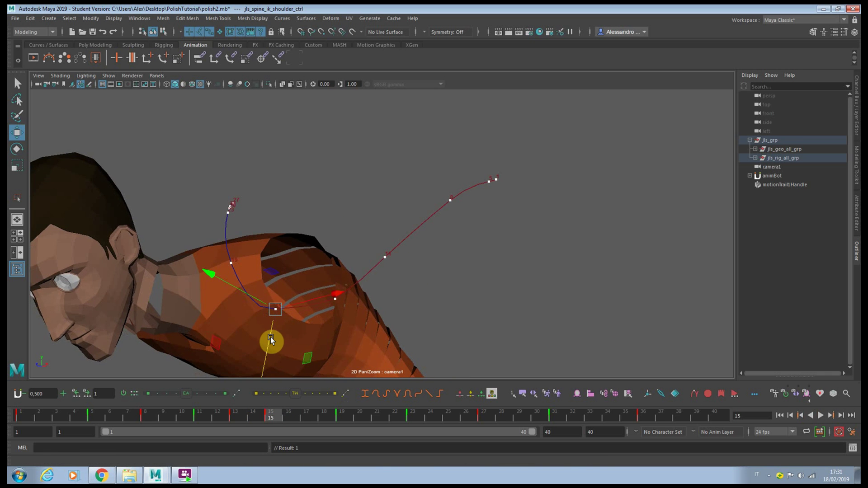
{"action": "left_click", "coordinate": [228, 409]}
{"action": "left_click_drag", "start_coordinate": [325, 324], "coordinate": [324, 330]}
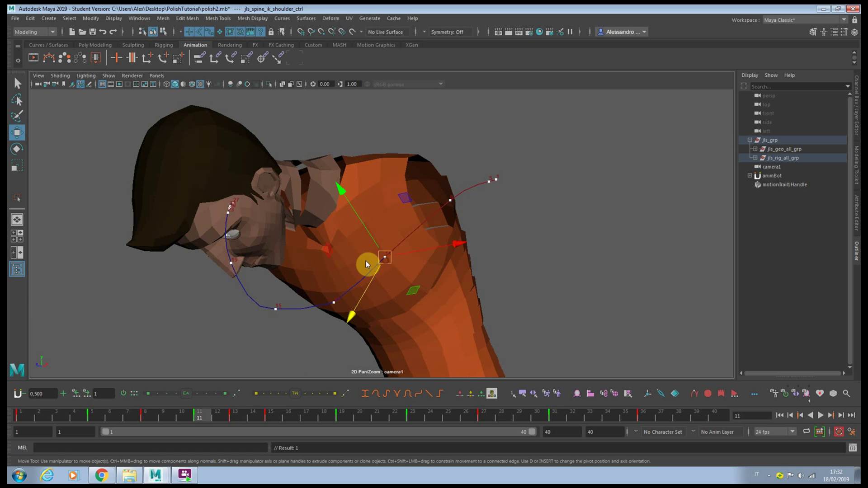
Lower the IK shoulder control slightly more at frames 11 and 8 to even out the downward curve.
{"action": "middle_click_drag", "start_coordinate": [362, 256], "coordinate": [373, 249]}
{"action": "left_click", "coordinate": [147, 414]}
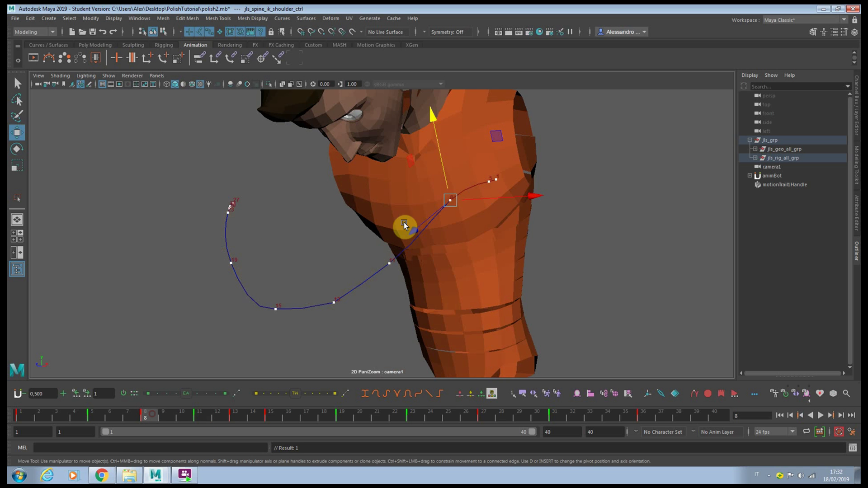
{"action": "left_click_drag", "start_coordinate": [447, 179], "coordinate": [444, 197]}
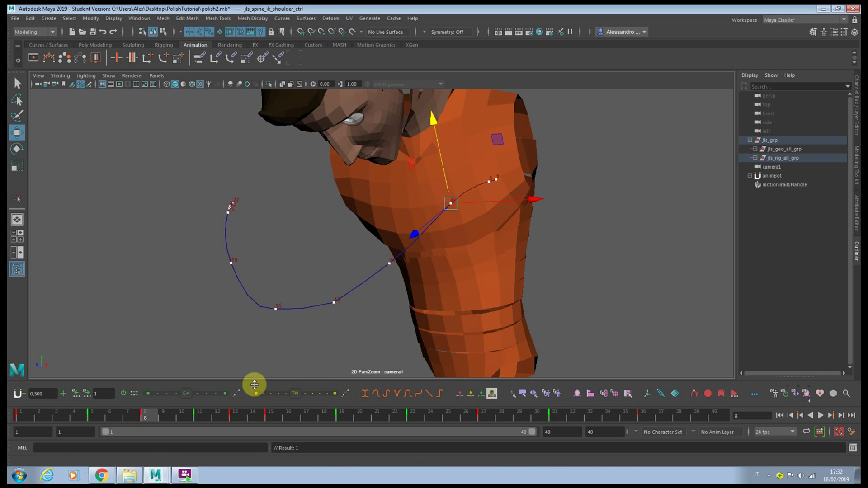
Raise the IK shoulder control a bit further at frame 15 and play the animation.
{"action": "left_click_drag", "start_coordinate": [211, 414], "coordinate": [272, 414]}
{"action": "left_click_drag", "start_coordinate": [272, 326], "coordinate": [275, 324]}
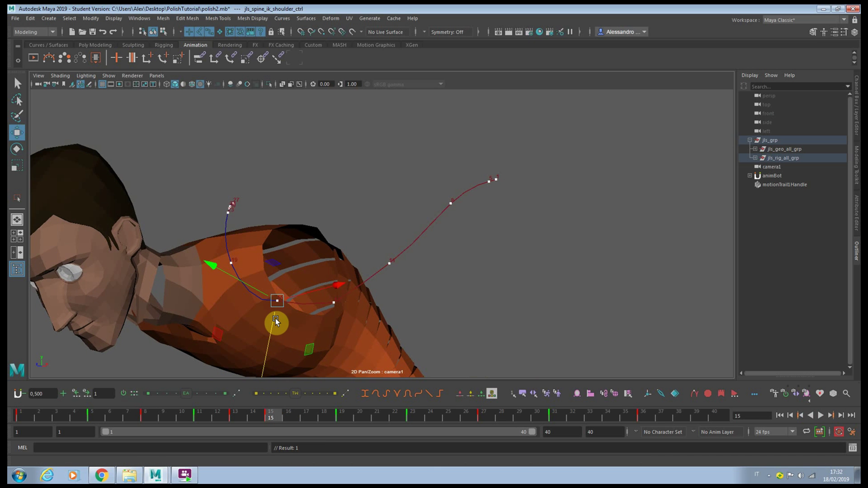
{"action": "key", "text": "alt+v"}
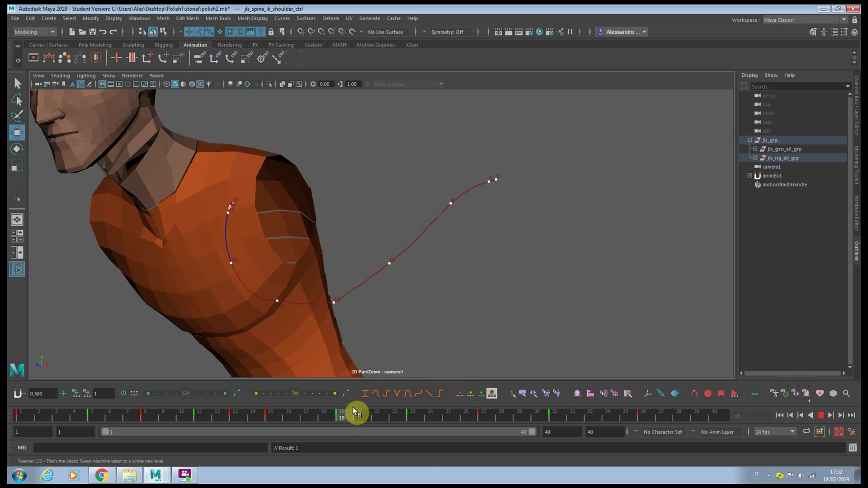
Reposition the IK shoulder control at frames 19 and 17 to smooth the rising part of its trail.
{"action": "left_click", "coordinate": [345, 410]}
{"action": "left_click_drag", "start_coordinate": [215, 287], "coordinate": [221, 279]}
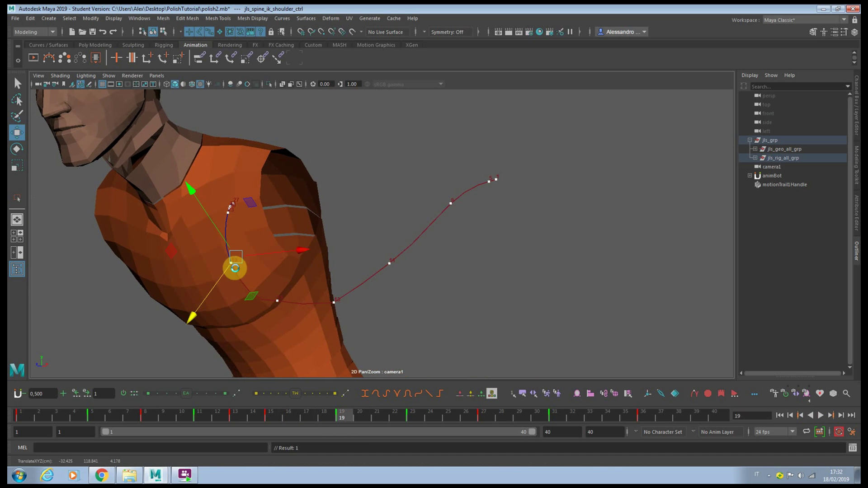
{"action": "left_click_drag", "start_coordinate": [225, 244], "coordinate": [248, 299]}
{"action": "left_click", "coordinate": [307, 411]}
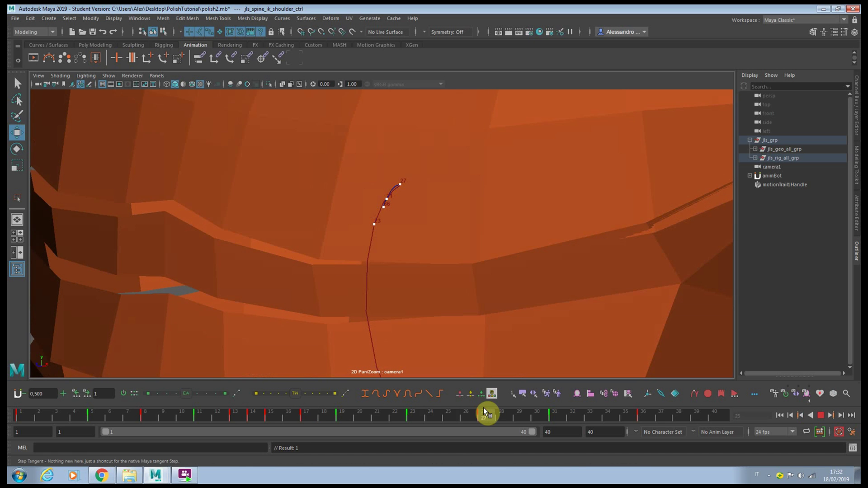
Shift the IK shoulder control sideways at frames 31 and 29 so the settling motion follows the arc.
{"action": "left_click", "coordinate": [485, 410]}
{"action": "left_click", "coordinate": [560, 410]}
{"action": "left_click_drag", "start_coordinate": [411, 202], "coordinate": [430, 202]}
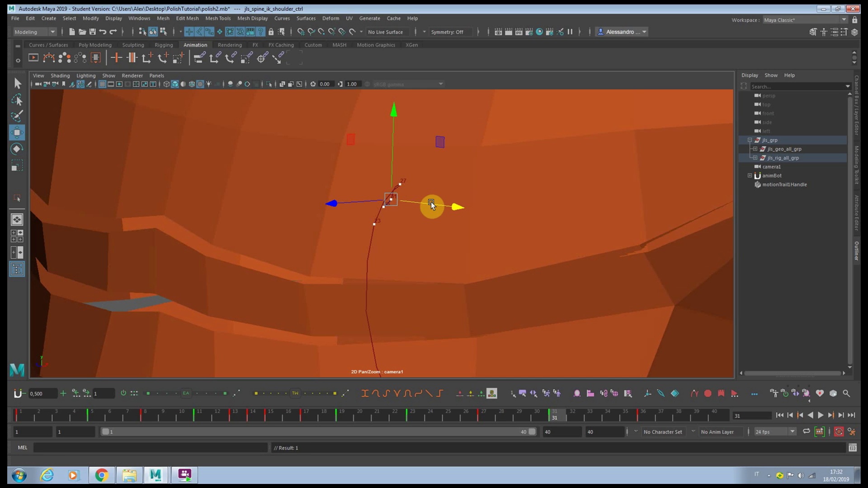
{"action": "key", "text": "ctrl+z"}
{"action": "left_click", "coordinate": [519, 410]}
{"action": "left_click_drag", "start_coordinate": [449, 204], "coordinate": [455, 198]}
Raise the IK shoulder control slightly at frame 25 to round the trail just before its highest point.
{"action": "left_click", "coordinate": [484, 412]}
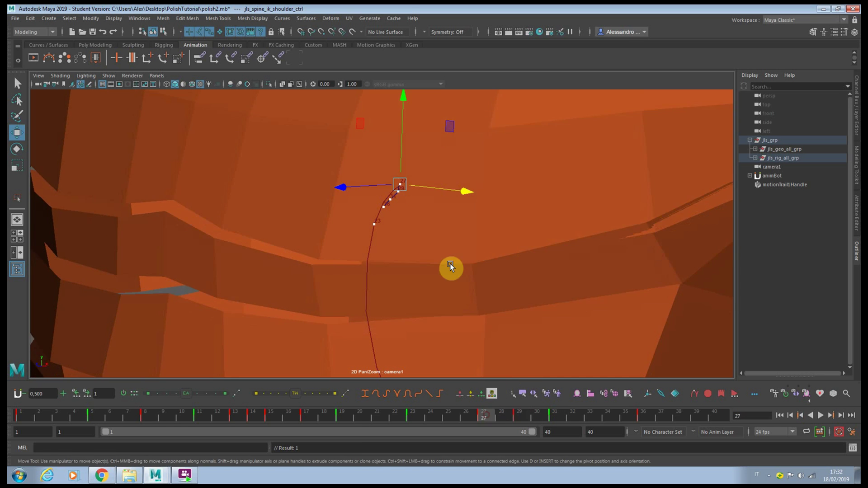
{"action": "left_click", "coordinate": [450, 415]}
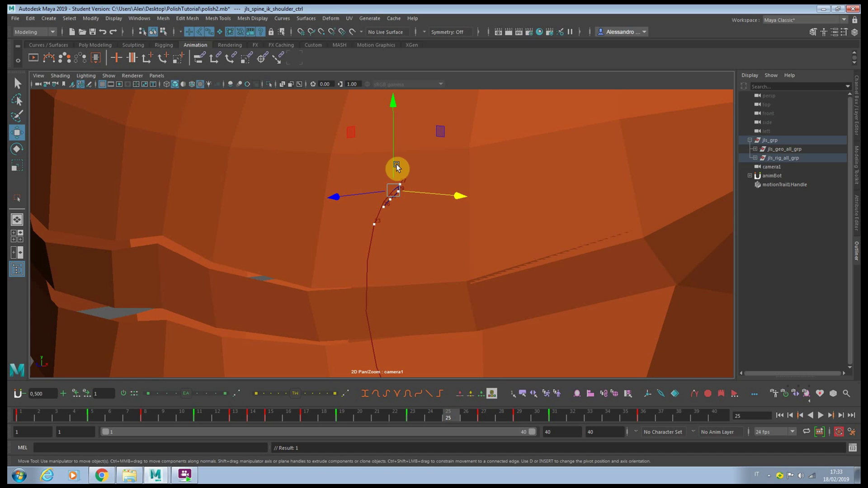
{"action": "left_click_drag", "start_coordinate": [397, 167], "coordinate": [395, 164]}
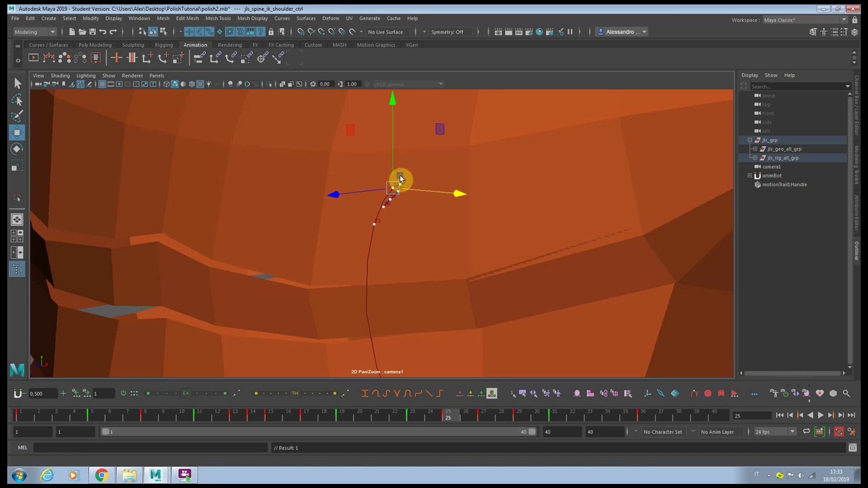
Fine-tune the IK shoulder control at frame 29, check it at frame 31, and play the animation.
{"action": "left_click", "coordinate": [494, 411]}
{"action": "left_click", "coordinate": [519, 413]}
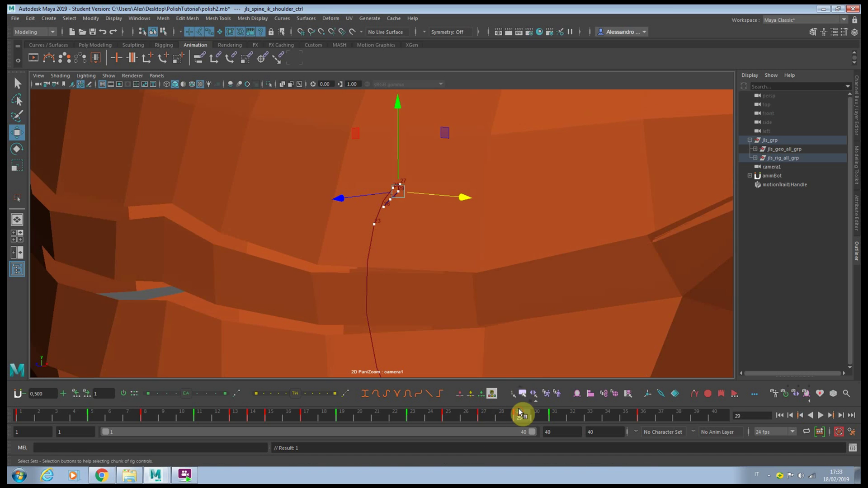
{"action": "left_click_drag", "start_coordinate": [441, 197], "coordinate": [442, 205]}
{"action": "left_click", "coordinate": [562, 415]}
{"action": "left_click", "coordinate": [820, 414]}
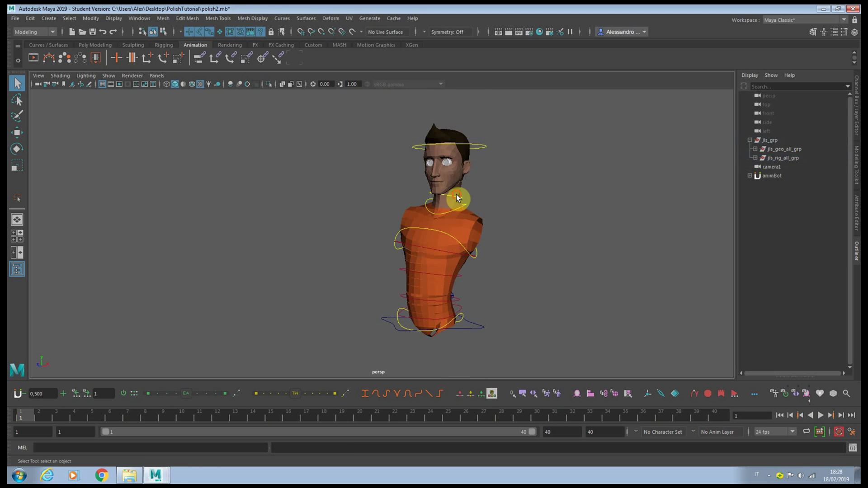
Select the upper neck and head controls and isolate their Rotate X curves in the Graph Editor.
{"action": "left_click", "coordinate": [456, 196]}
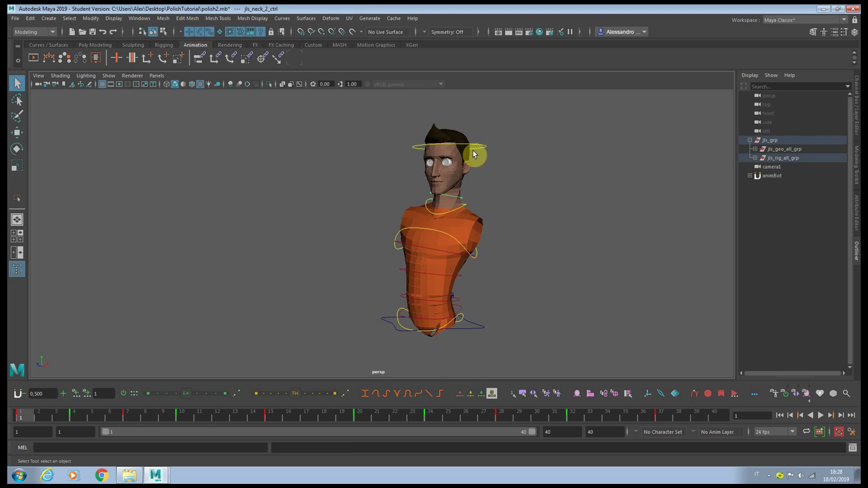
{"action": "left_click", "coordinate": [472, 151]}
{"action": "key", "text": "e"}
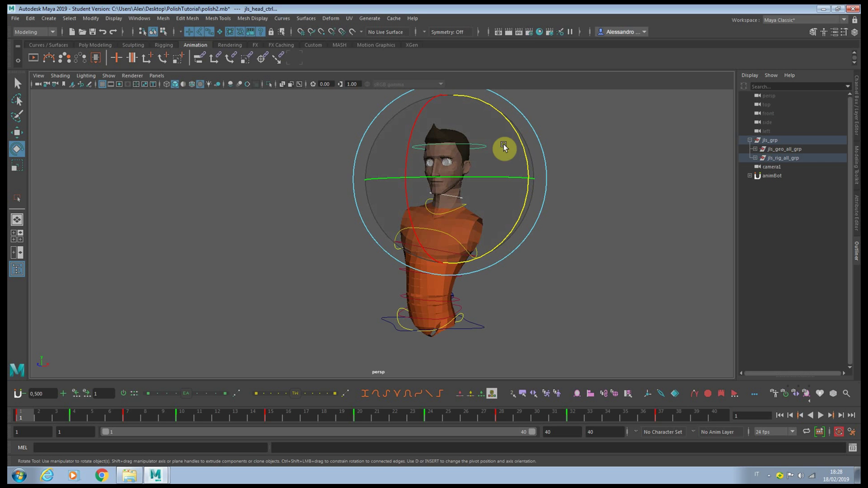
{"action": "key", "text": "space"}
{"action": "key", "text": "space"}
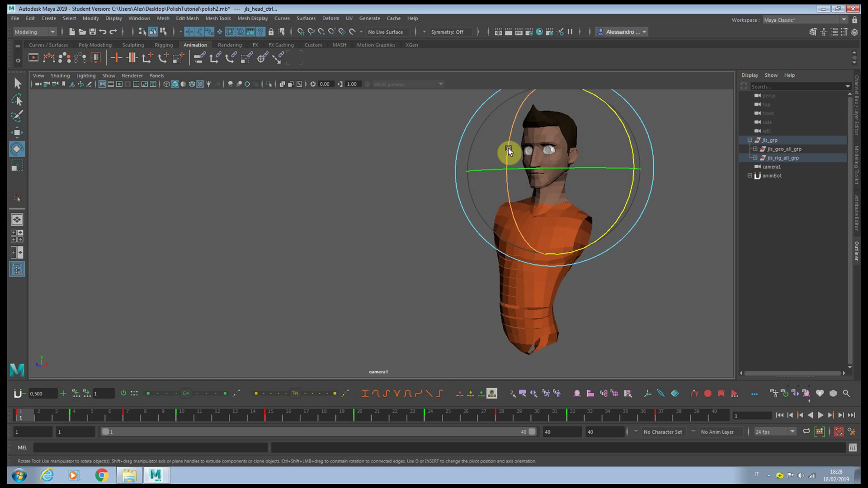
{"action": "left_click_drag", "start_coordinate": [508, 148], "coordinate": [523, 184]}
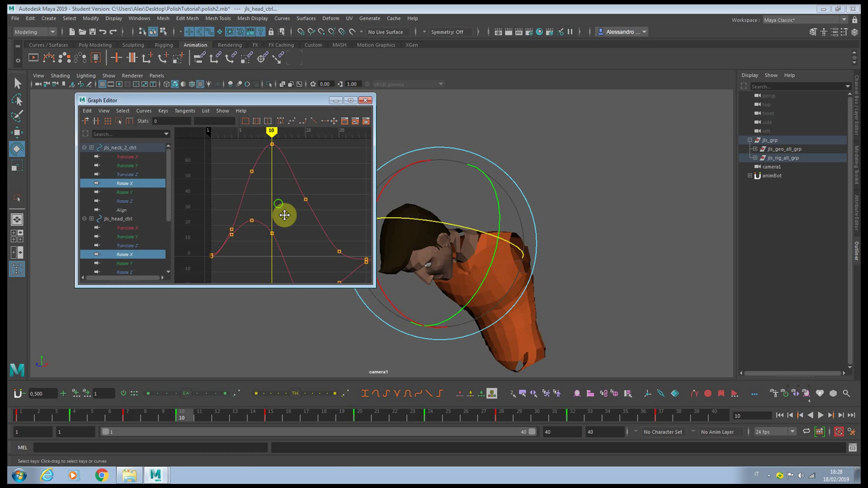
Smooth the neck's rising Rotate X curve by setting its keys to about 12.7 at frame 4, 24.1 at frame 7 and 28.5 at frame 10.
{"action": "middle_click_drag", "start_coordinate": [284, 215], "coordinate": [293, 228], "text": "alt"}
{"action": "left_click_drag", "start_coordinate": [274, 225], "coordinate": [292, 265]}
{"action": "middle_click_drag", "start_coordinate": [278, 256], "coordinate": [261, 240]}
{"action": "left_click", "coordinate": [259, 233]}
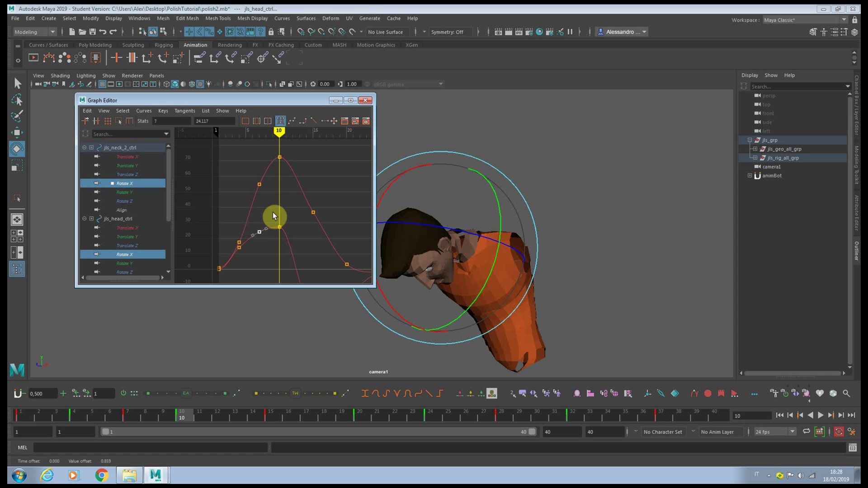
{"action": "left_click_drag", "start_coordinate": [267, 186], "coordinate": [302, 242]}
{"action": "middle_click_drag", "start_coordinate": [281, 238], "coordinate": [280, 236]}
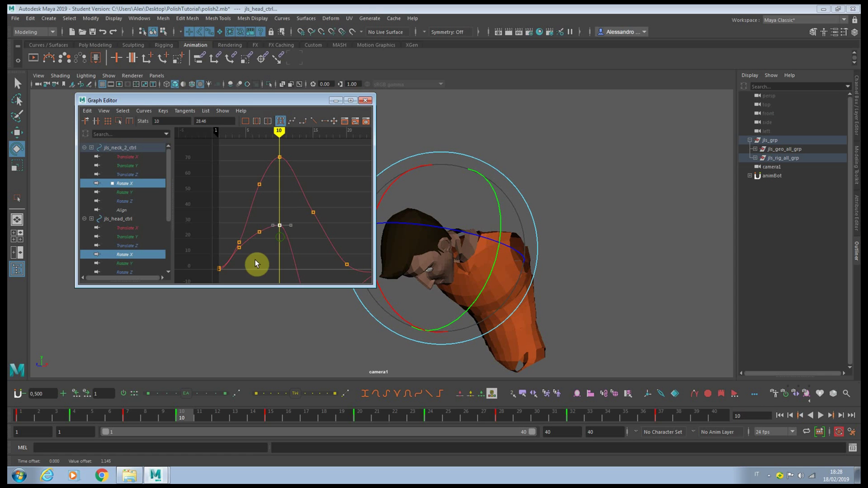
{"action": "left_click_drag", "start_coordinate": [246, 251], "coordinate": [238, 253]}
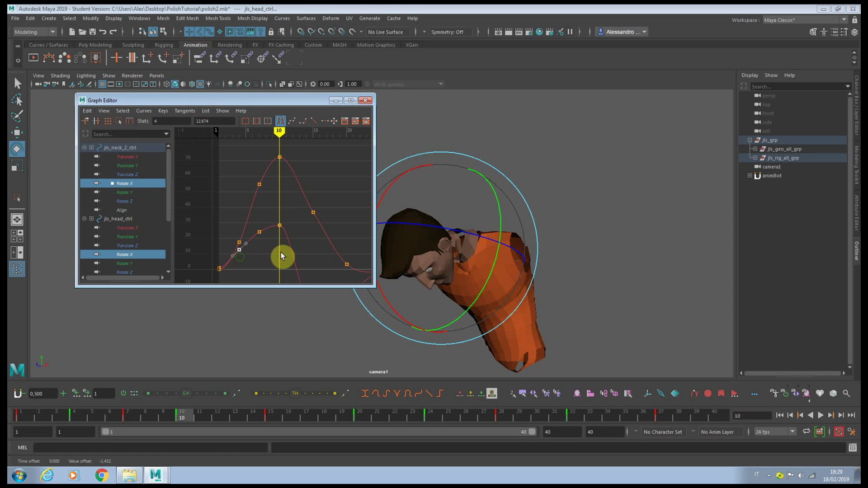
Raise the neck and head Rotate X keys at frame 20 to soften both curves as they approach the settle.
{"action": "middle_click_drag", "start_coordinate": [283, 253], "coordinate": [180, 346], "text": "alt"}
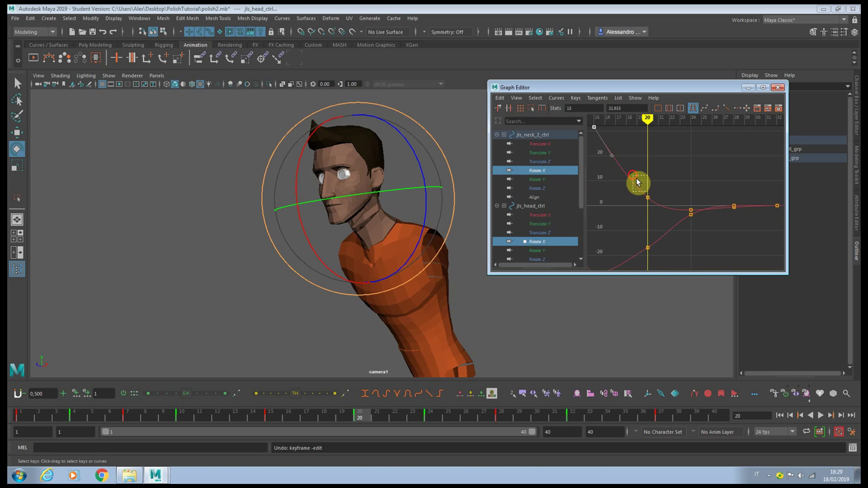
{"action": "left_click_drag", "start_coordinate": [636, 178], "coordinate": [651, 201]}
{"action": "middle_click_drag", "start_coordinate": [651, 201], "coordinate": [652, 170]}
{"action": "left_click_drag", "start_coordinate": [643, 188], "coordinate": [660, 221]}
{"action": "mouse_move", "coordinate": [656, 221]}
{"action": "middle_mouse_down"}
{"action": "mouse_move", "coordinate": [656, 229]}
{"action": "mouse_move", "coordinate": [654, 209]}
{"action": "mouse_move", "coordinate": [653, 227]}
{"action": "middle_mouse_up"}
Raise the head's Rotate X key at frame 24 above zero and its frame 20 key to about 13.8.
{"action": "left_click_drag", "start_coordinate": [684, 207], "coordinate": [689, 213]}
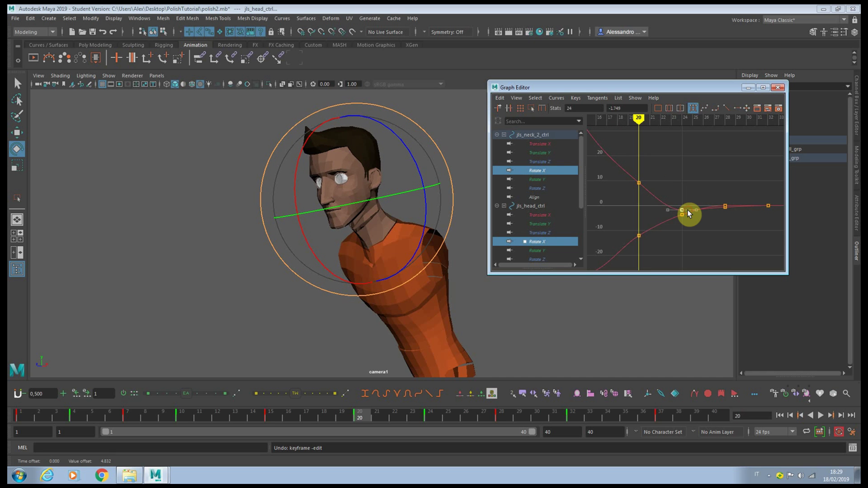
{"action": "key", "text": "."}
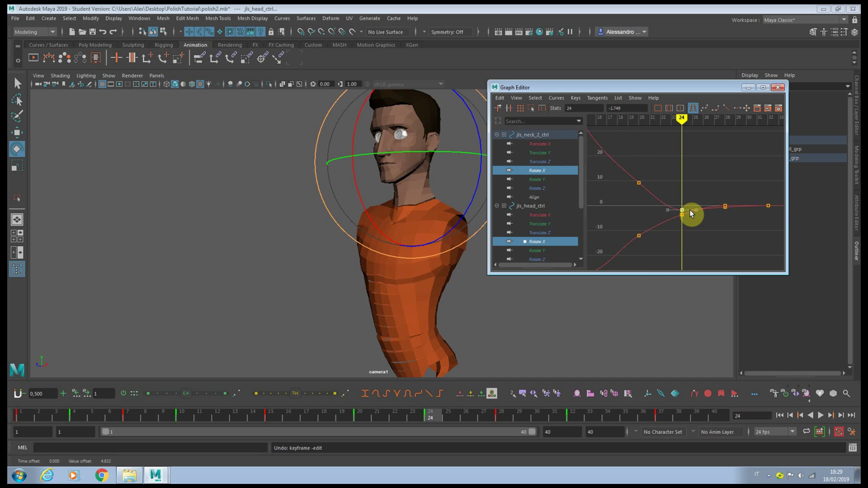
{"action": "mouse_move", "coordinate": [687, 210]}
{"action": "middle_mouse_down"}
{"action": "mouse_move", "coordinate": [686, 198]}
{"action": "mouse_move", "coordinate": [674, 212]}
{"action": "middle_mouse_up"}
{"action": "left_click_drag", "start_coordinate": [621, 162], "coordinate": [641, 194]}
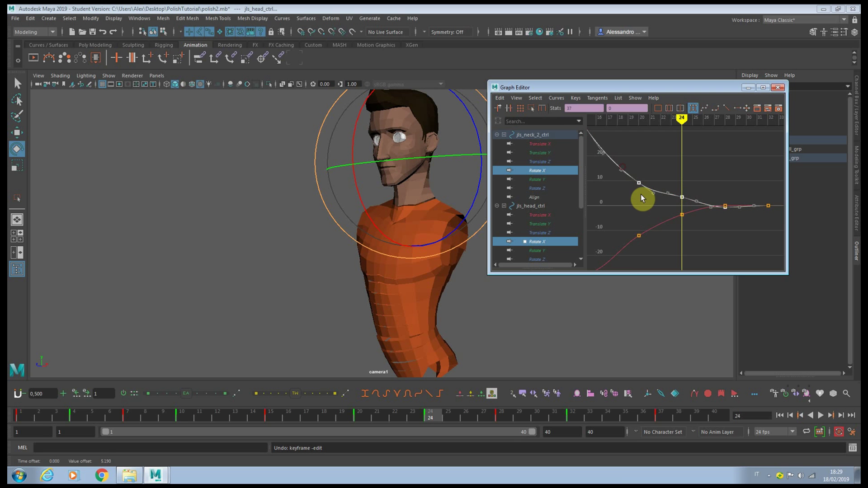
{"action": "mouse_move", "coordinate": [641, 194]}
{"action": "middle_mouse_down"}
{"action": "mouse_move", "coordinate": [649, 193]}
{"action": "mouse_move", "coordinate": [643, 183]}
{"action": "middle_mouse_up"}
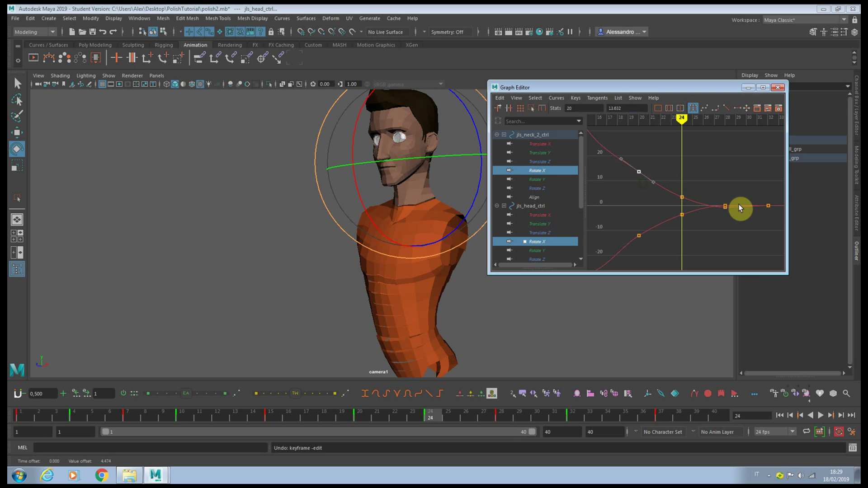
{"action": "left_click", "coordinate": [724, 207]}
Rotate the neck and head controls slightly in the camera view at frames 28 and 32 to adjust the settling pose.
{"action": "middle_click_drag", "start_coordinate": [737, 212], "coordinate": [668, 226], "text": "alt"}
{"action": "left_click_drag", "start_coordinate": [438, 413], "coordinate": [501, 414]}
{"action": "left_click_drag", "start_coordinate": [375, 195], "coordinate": [378, 193]}
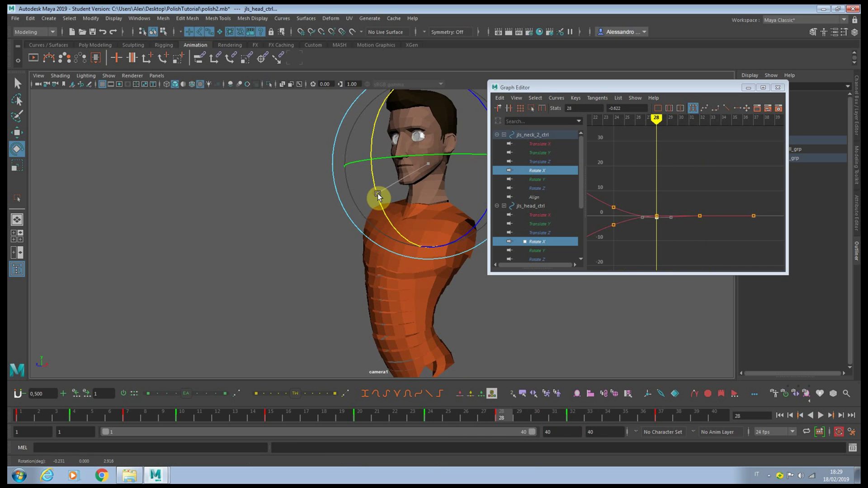
{"action": "left_click", "coordinate": [573, 421]}
{"action": "left_click_drag", "start_coordinate": [392, 229], "coordinate": [391, 227]}
Adjust the neck and head tilt at frame 20, and rotate them a little further at frame 28.
{"action": "left_click_drag", "start_coordinate": [589, 414], "coordinate": [362, 420]}
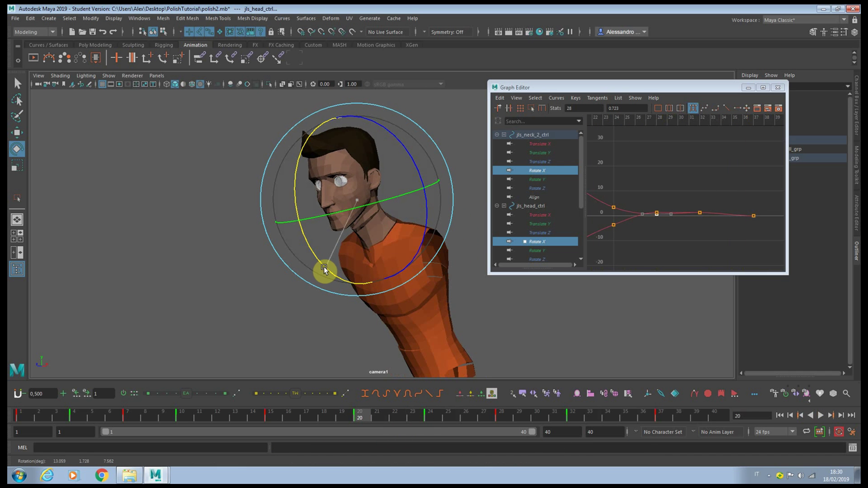
{"action": "left_click_drag", "start_coordinate": [323, 267], "coordinate": [323, 264]}
{"action": "mouse_move", "coordinate": [406, 419]}
{"action": "left_mouse_down"}
{"action": "mouse_move", "coordinate": [398, 412]}
{"action": "mouse_move", "coordinate": [500, 422]}
{"action": "left_mouse_up"}
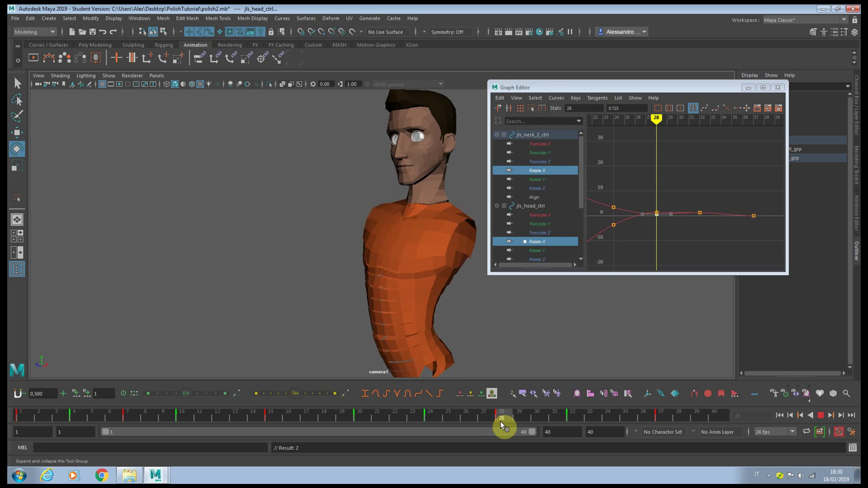
{"action": "left_click_drag", "start_coordinate": [384, 211], "coordinate": [422, 225]}
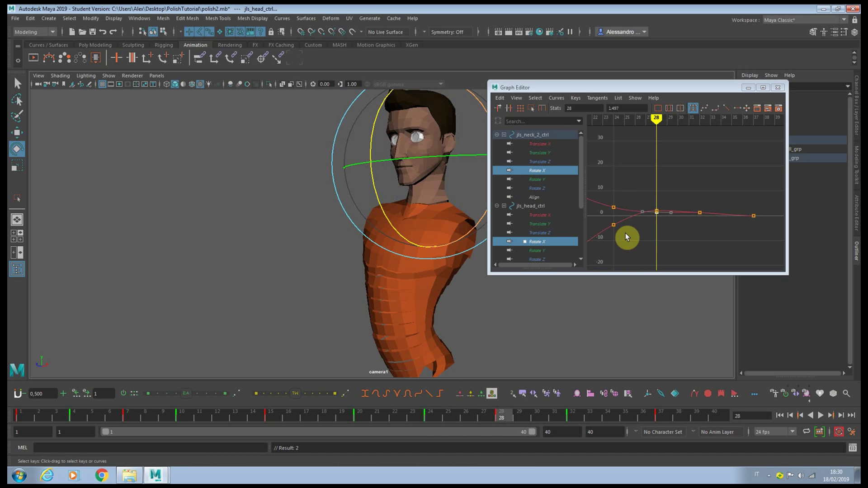
Raise the neck and head Rotate X keys at frame 28 in the Graph Editor.
{"action": "scroll", "coordinate": [625, 233], "scroll_direction": "up", "scroll_amount": 5}
{"action": "mouse_move", "coordinate": [626, 232]}
{"action": "middle_mouse_down", "text": "alt"}
{"action": "mouse_move", "coordinate": [660, 212]}
{"action": "mouse_move", "coordinate": [630, 229]}
{"action": "middle_mouse_up", "text": "alt"}
{"action": "left_click", "coordinate": [650, 232]}
{"action": "left_click", "coordinate": [647, 216]}
{"action": "scroll", "coordinate": [647, 214], "scroll_direction": "down", "scroll_amount": 5}
{"action": "scroll", "coordinate": [633, 227], "scroll_direction": "up", "scroll_amount": 5}
{"action": "left_click_drag", "start_coordinate": [662, 205], "coordinate": [684, 244]}
{"action": "key", "text": "f"}
{"action": "scroll", "coordinate": [685, 247], "scroll_direction": "down", "scroll_amount": 1}
{"action": "scroll", "coordinate": [683, 244], "scroll_direction": "down", "scroll_amount": 5}
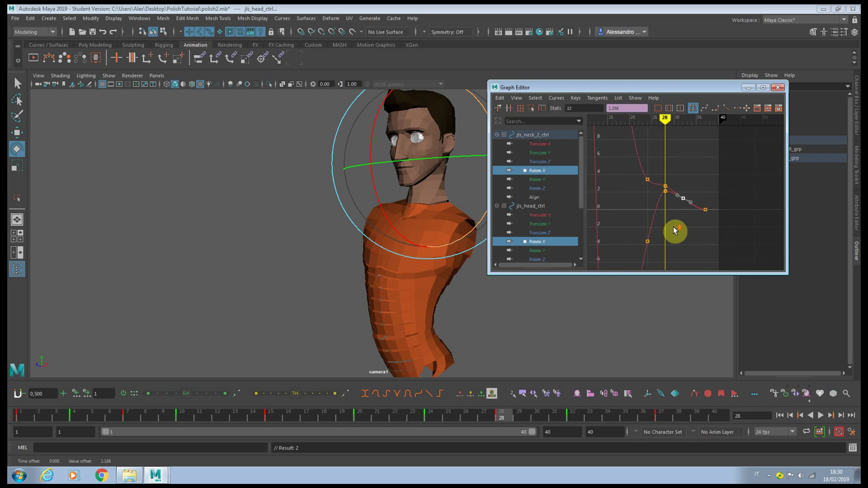
Align the neck and head Rotate X keys at frame 28 near 2 and even out their values at frame 32.
{"action": "scroll", "coordinate": [669, 226], "scroll_direction": "up", "scroll_amount": 4}
{"action": "middle_click_drag", "start_coordinate": [668, 226], "coordinate": [707, 266], "text": "alt"}
{"action": "left_click_drag", "start_coordinate": [617, 179], "coordinate": [646, 213]}
{"action": "middle_click_drag", "start_coordinate": [644, 212], "coordinate": [630, 171]}
{"action": "left_click_drag", "start_coordinate": [660, 192], "coordinate": [680, 215]}
{"action": "middle_click_drag", "start_coordinate": [680, 214], "coordinate": [666, 185]}
Lower the neck and head Rotate X keys at frame 32 to 0.487, and play and scrub the animation to check the settle.
{"action": "left_click_drag", "start_coordinate": [641, 173], "coordinate": [675, 216]}
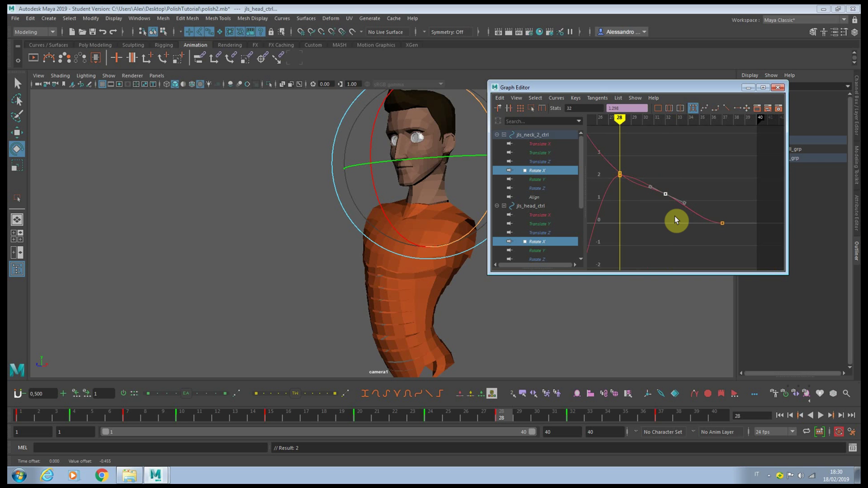
{"action": "key", "text": "."}
{"action": "middle_click_drag", "start_coordinate": [668, 221], "coordinate": [666, 232]}
{"action": "left_click_drag", "start_coordinate": [556, 421], "coordinate": [679, 421]}
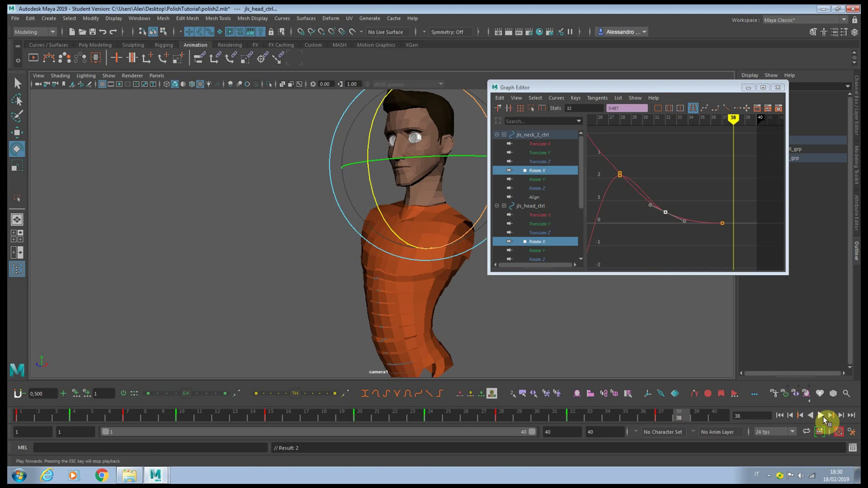
{"action": "left_click", "coordinate": [823, 417]}
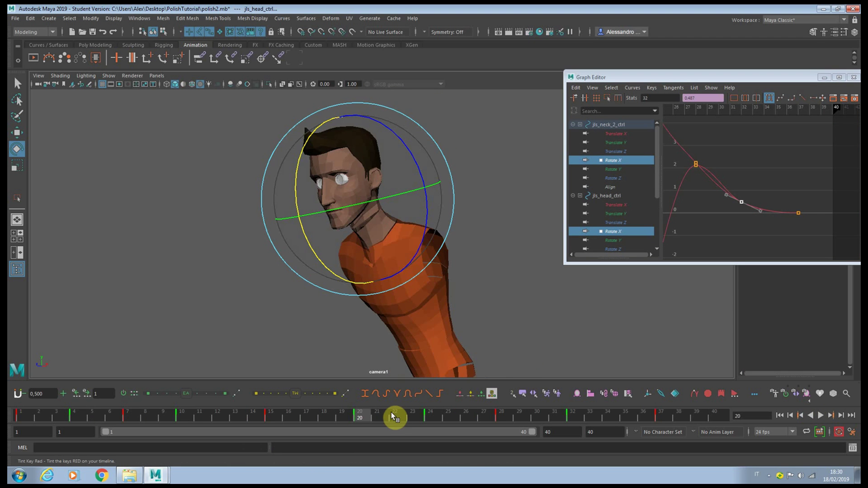
{"action": "left_click_drag", "start_coordinate": [392, 412], "coordinate": [628, 416]}
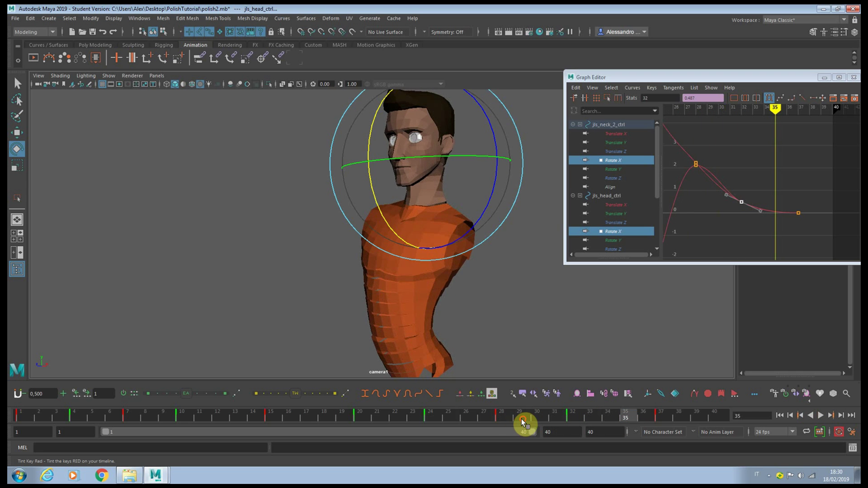
{"action": "left_click_drag", "start_coordinate": [521, 418], "coordinate": [608, 416]}
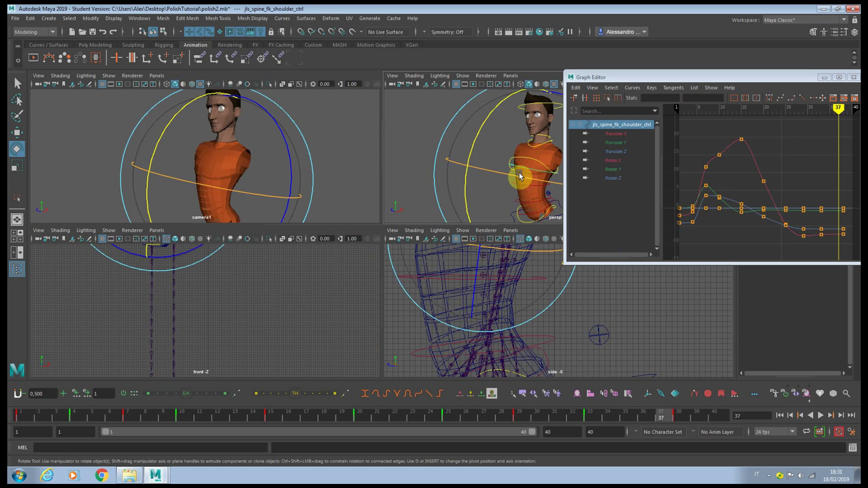
Select the FK shoulder and upper spine controls together and isolate their Rotate X curves.
{"action": "key", "text": "q"}
{"action": "left_click", "coordinate": [518, 179], "text": "shift"}
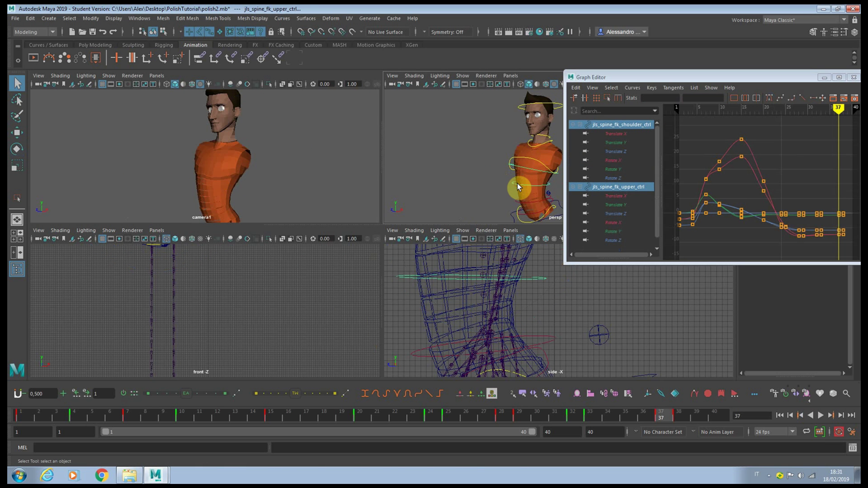
{"action": "left_click", "coordinate": [614, 160]}
{"action": "left_click", "coordinate": [617, 221], "text": "ctrl"}
{"action": "key", "text": "space"}
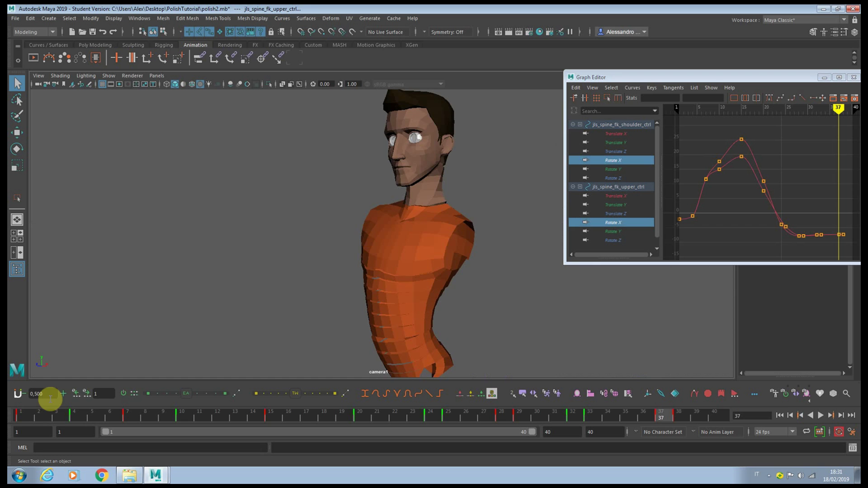
Raise both spine controls' Rotate X keys at frame 4 to about 0.14 and the FK shoulder control's frame 10 key to about 17.5.
{"action": "left_click_drag", "start_coordinate": [22, 417], "coordinate": [120, 416]}
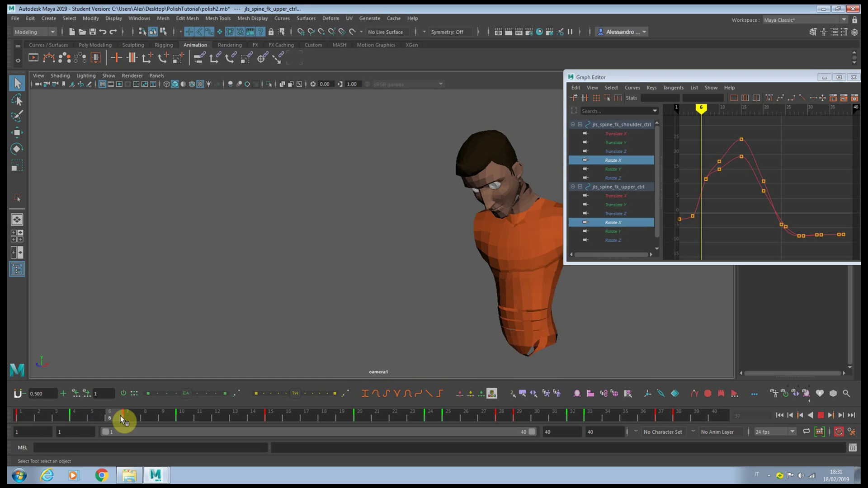
{"action": "middle_click_drag", "start_coordinate": [711, 206], "coordinate": [761, 207], "text": "alt"}
{"action": "scroll", "coordinate": [745, 208], "scroll_direction": "up", "scroll_amount": 3}
{"action": "scroll", "coordinate": [734, 210], "scroll_direction": "up", "scroll_amount": 3}
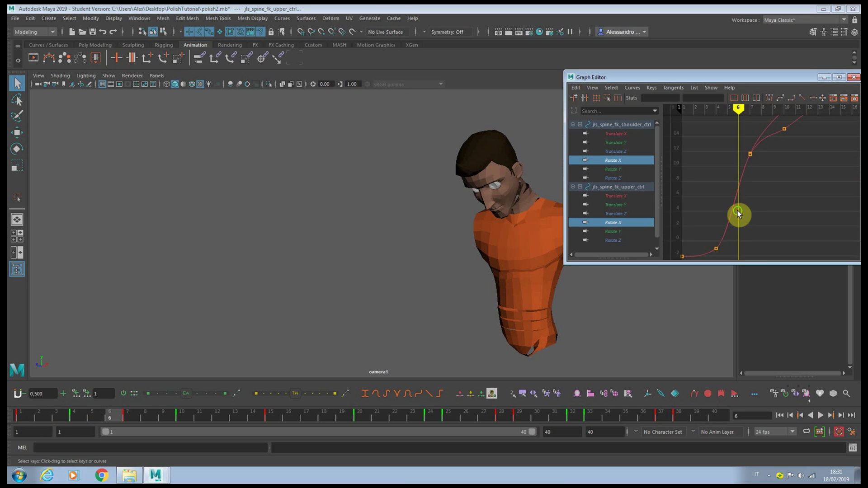
{"action": "left_click", "coordinate": [741, 240]}
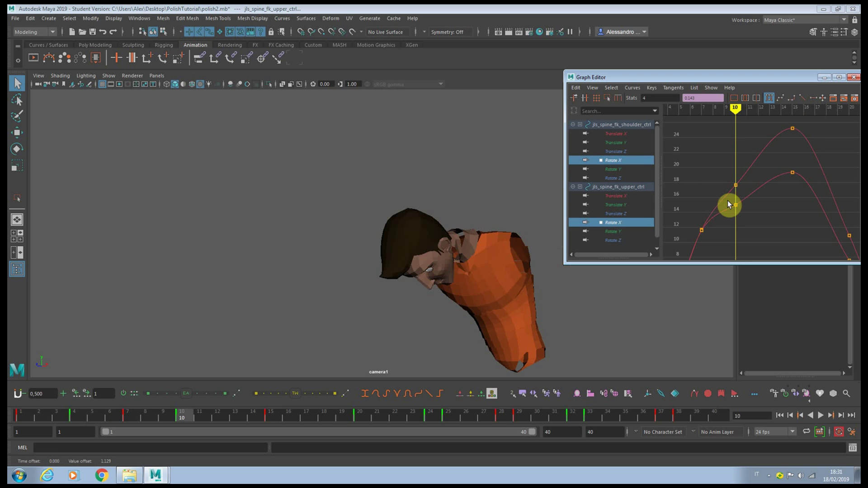
{"action": "left_click_drag", "start_coordinate": [728, 200], "coordinate": [740, 215]}
{"action": "middle_click_drag", "start_coordinate": [740, 215], "coordinate": [738, 196]}
{"action": "left_click_drag", "start_coordinate": [738, 196], "coordinate": [738, 197]}
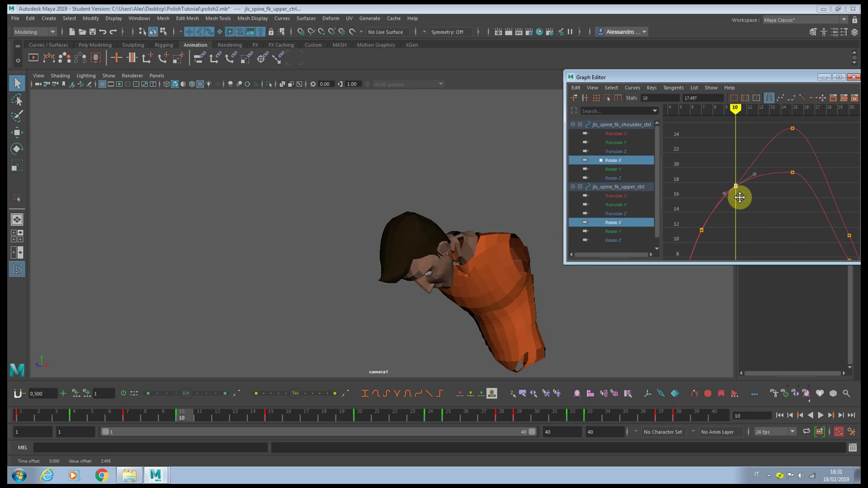
Bring the Rotate X peaks at frame 15 closer by lowering the upper spine key to about 23.3 and raising the FK shoulder key.
{"action": "key", "text": "."}
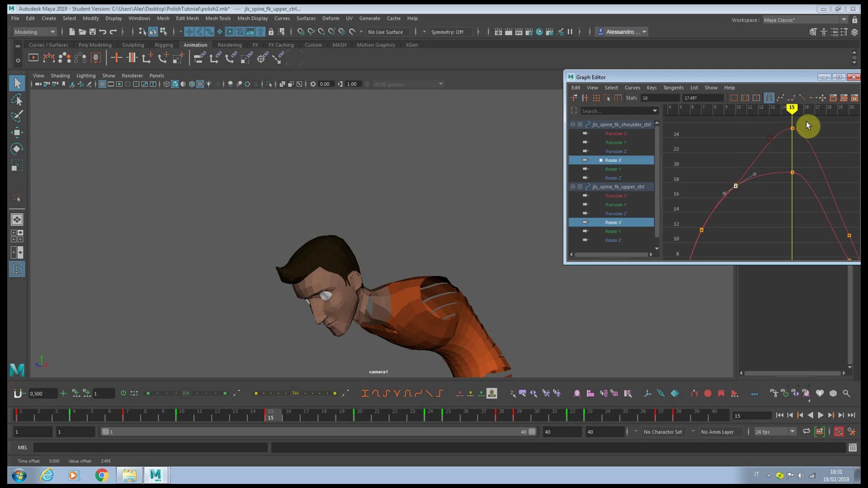
{"action": "left_click", "coordinate": [782, 131]}
{"action": "left_click", "coordinate": [792, 128]}
{"action": "middle_click_drag", "start_coordinate": [796, 136], "coordinate": [797, 150]}
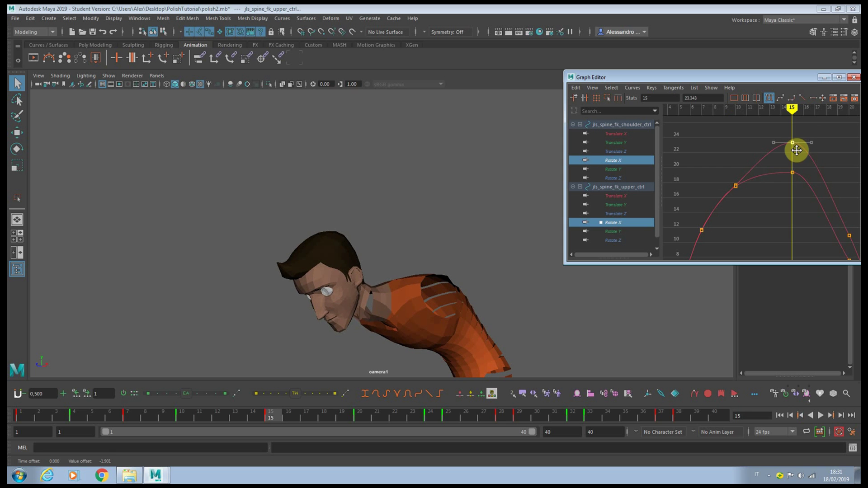
{"action": "left_click", "coordinate": [792, 172]}
{"action": "middle_click_drag", "start_coordinate": [792, 183], "coordinate": [788, 169]}
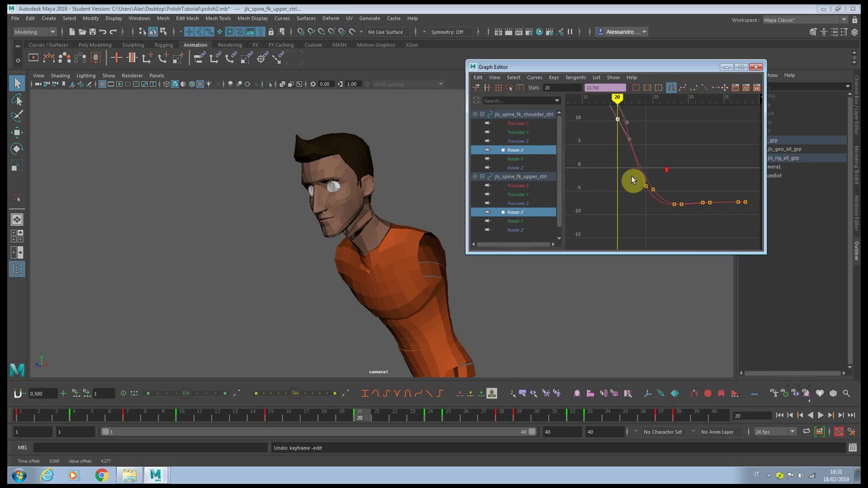
Raise the spine controls' Rotate X keys at frames 24 and 25 to about -1.8, and lower those at frames 28 and 29 to about -8.15.
{"action": "left_click", "coordinate": [645, 186]}
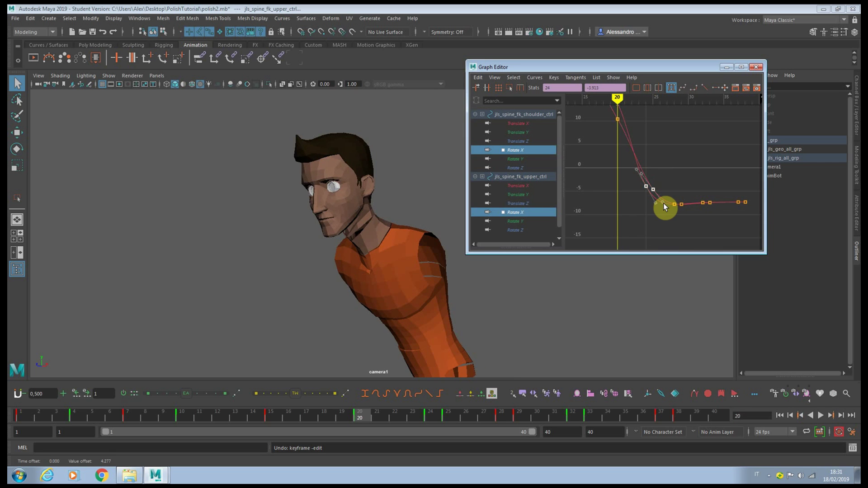
{"action": "key", "text": "."}
{"action": "middle_click_drag", "start_coordinate": [649, 202], "coordinate": [648, 192]}
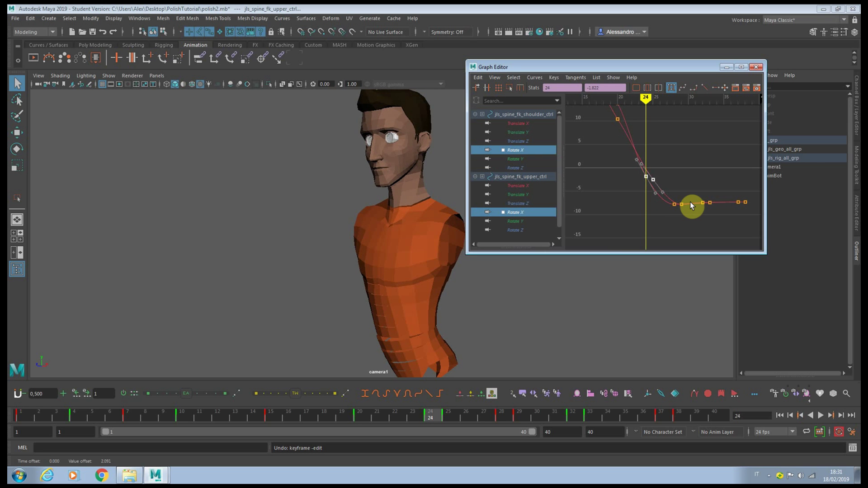
{"action": "key", "text": "."}
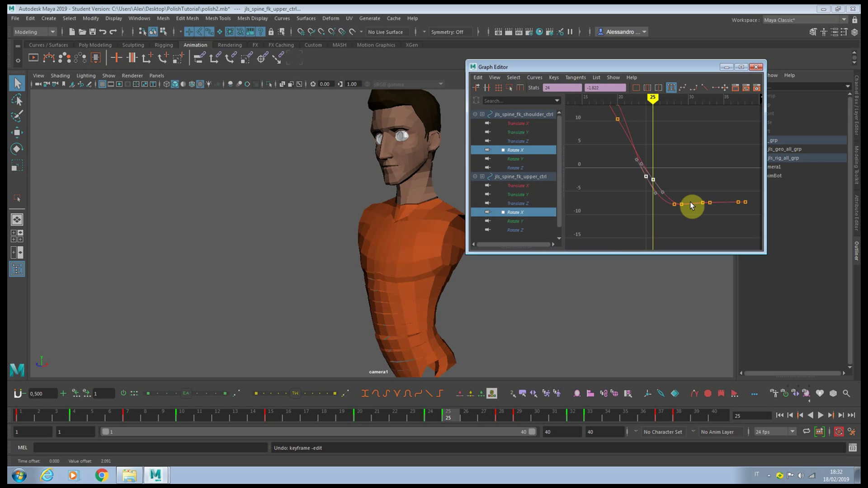
{"action": "middle_click_drag", "start_coordinate": [641, 201], "coordinate": [644, 210]}
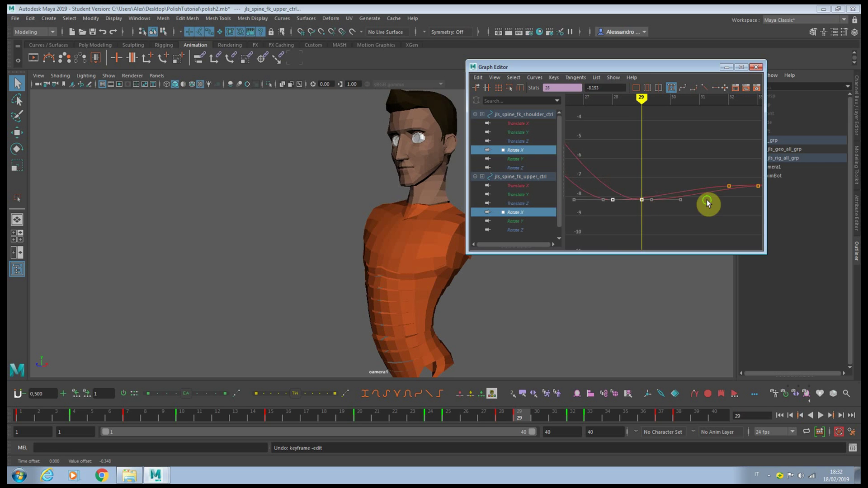
Raise both spine controls' Rotate X keys at frames 37 and 38 slightly and review the ending motion.
{"action": "middle_click_drag", "start_coordinate": [707, 203], "coordinate": [576, 218], "text": "alt"}
{"action": "scroll", "coordinate": [631, 217], "scroll_direction": "down", "scroll_amount": 3}
{"action": "middle_click_drag", "start_coordinate": [648, 206], "coordinate": [625, 222], "text": "alt"}
{"action": "scroll", "coordinate": [661, 178], "scroll_direction": "up", "scroll_amount": 3}
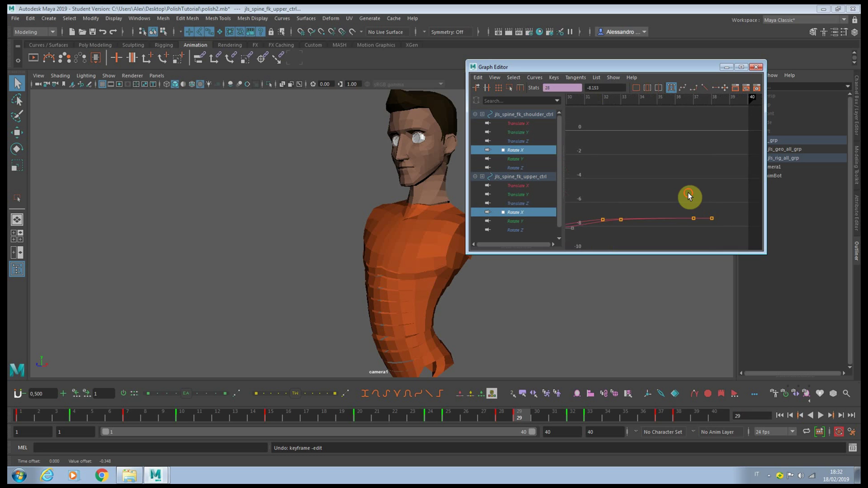
{"action": "left_click_drag", "start_coordinate": [688, 193], "coordinate": [715, 238]}
{"action": "middle_click_drag", "start_coordinate": [712, 233], "coordinate": [710, 226]}
{"action": "left_click_drag", "start_coordinate": [554, 413], "coordinate": [724, 420]}
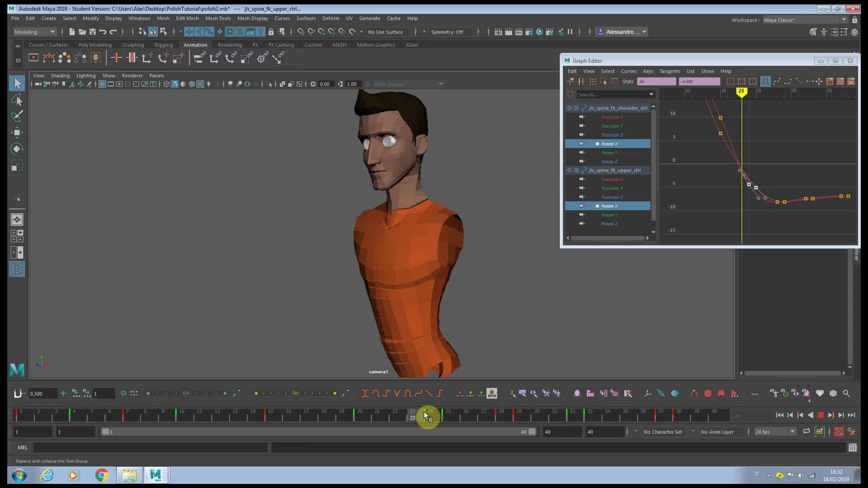
{"action": "left_click_drag", "start_coordinate": [424, 412], "coordinate": [643, 416]}
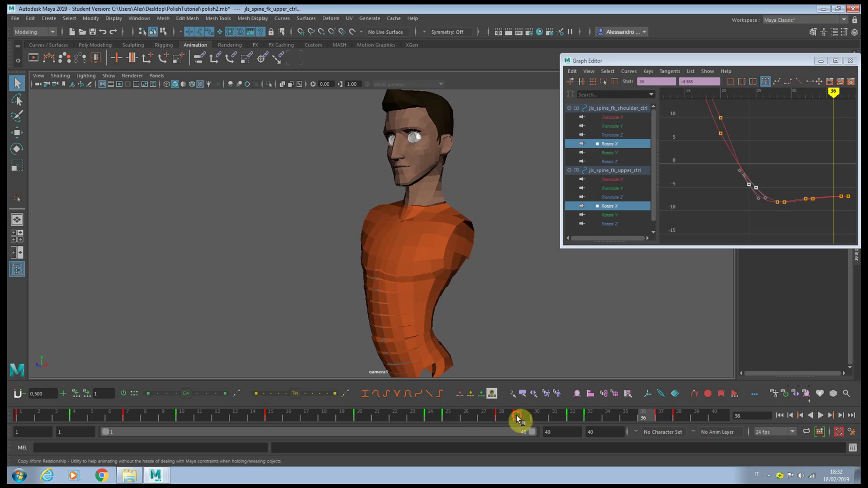
{"action": "left_click_drag", "start_coordinate": [517, 418], "coordinate": [658, 414]}
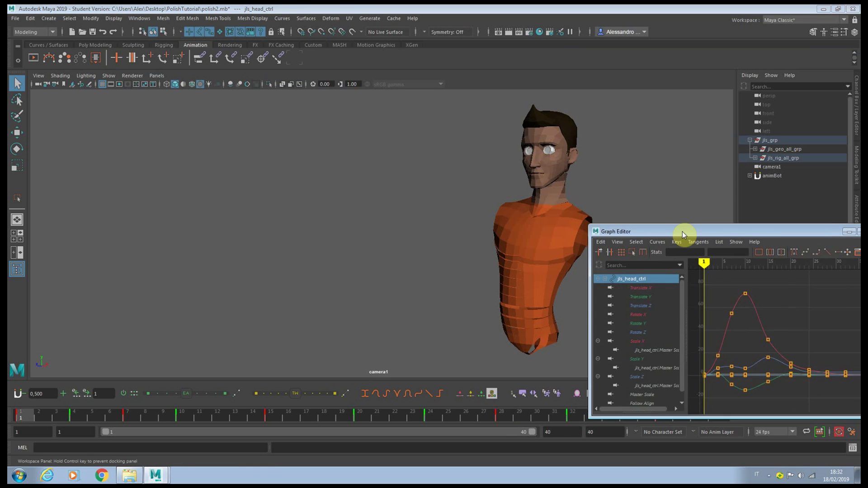
Turn the head control about its Y axis, keying Rotate Y at about 9.7 on frame 4 and 7 on frame 7.
{"action": "left_click_drag", "start_coordinate": [682, 231], "coordinate": [717, 276]}
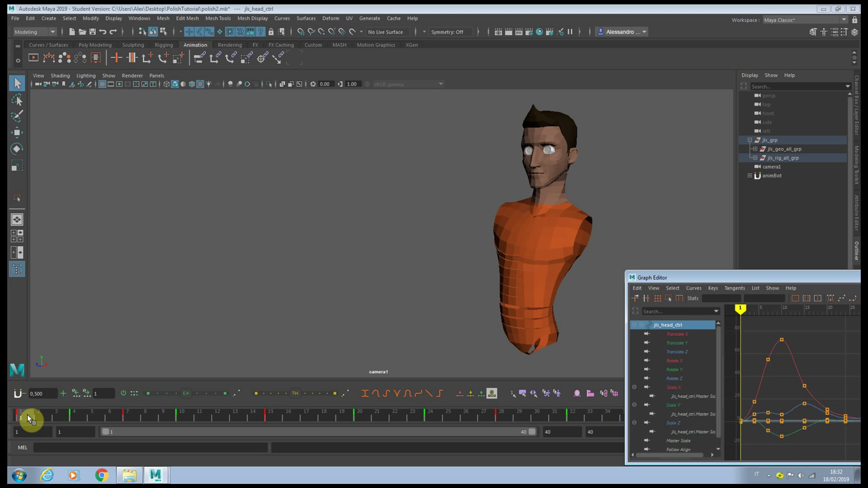
{"action": "left_click_drag", "start_coordinate": [27, 414], "coordinate": [72, 414]}
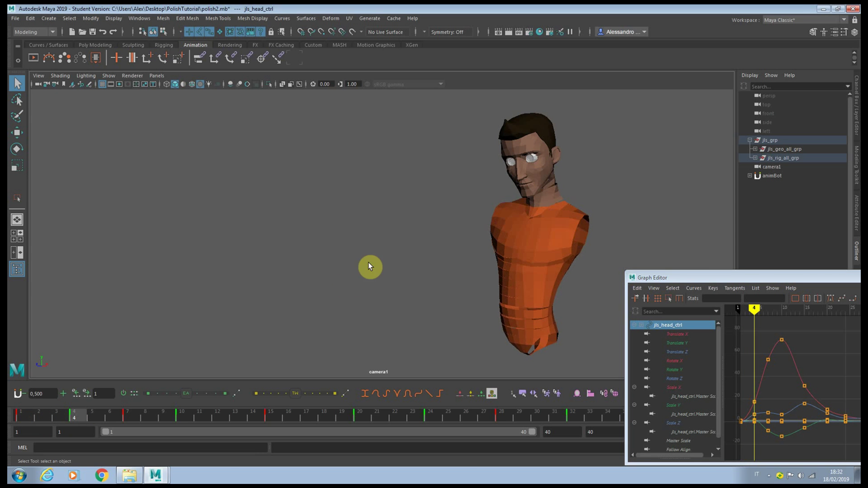
{"action": "key", "text": "e"}
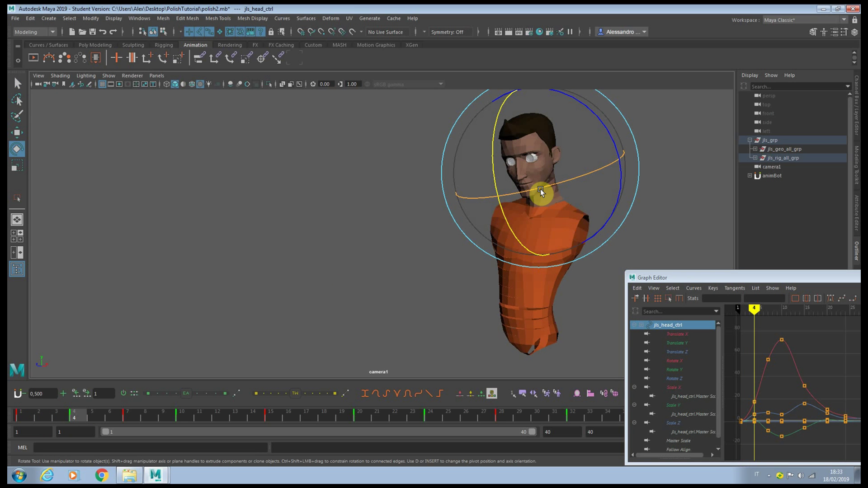
{"action": "left_click_drag", "start_coordinate": [540, 189], "coordinate": [552, 187]}
{"action": "key", "text": "shift+e"}
{"action": "key", "text": "period"}
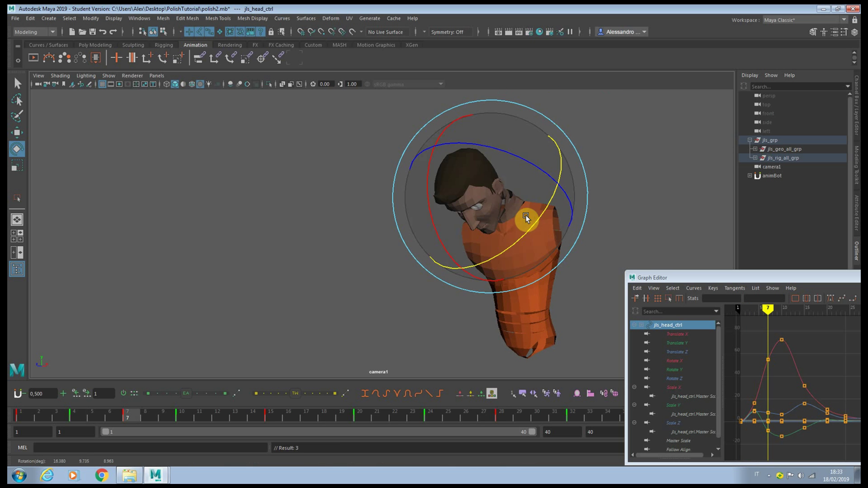
{"action": "mouse_move", "coordinate": [525, 215]}
{"action": "left_mouse_down"}
{"action": "mouse_move", "coordinate": [527, 229]}
{"action": "mouse_move", "coordinate": [549, 209]}
{"action": "mouse_move", "coordinate": [523, 207]}
{"action": "left_mouse_up"}
{"action": "key", "text": "period"}
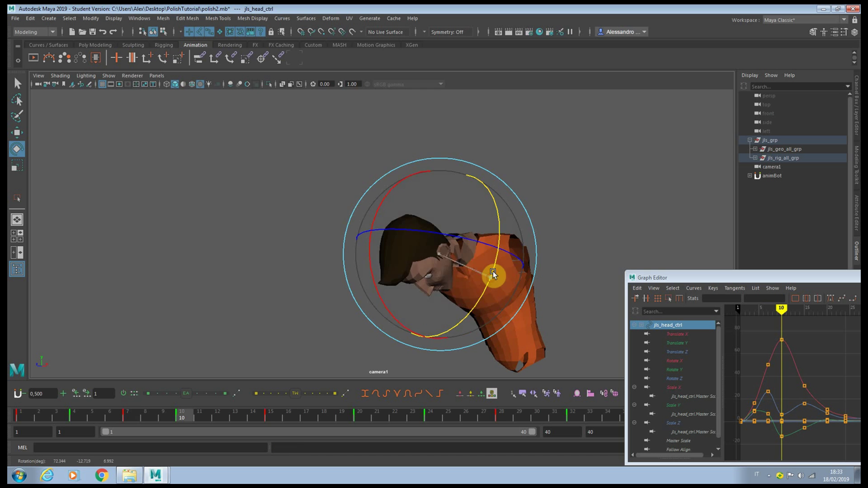
Turn the head control about its Y axis to Rotate Y about -4.3 at frame 10 and 13 at frame 15.
{"action": "left_click_drag", "start_coordinate": [493, 271], "coordinate": [505, 246]}
{"action": "key", "text": "period"}
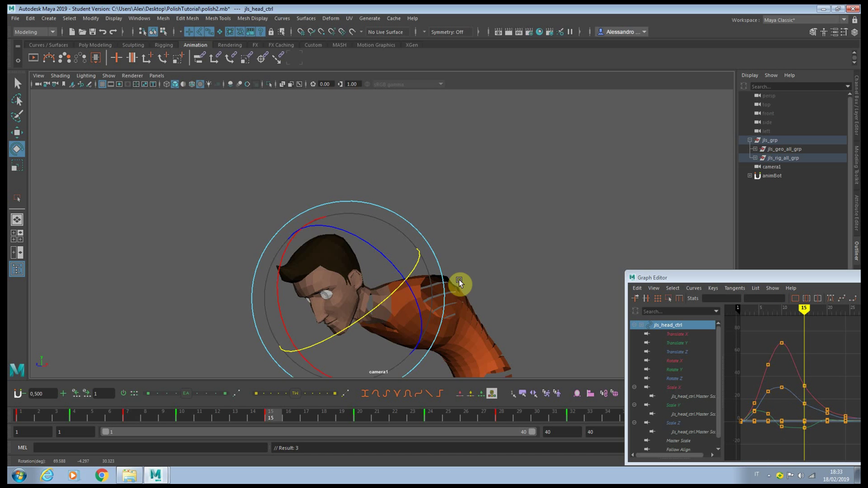
{"action": "left_click_drag", "start_coordinate": [460, 285], "coordinate": [401, 291]}
{"action": "key", "text": "period"}
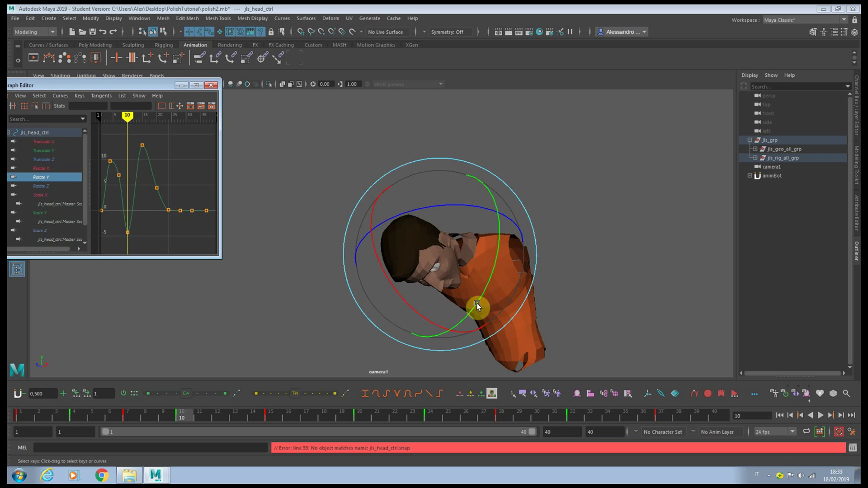
Refine the head control's Rotate Y to about -1.2 at frame 10 and 16.4 at frame 15.
{"action": "left_click_drag", "start_coordinate": [476, 303], "coordinate": [377, 306]}
{"action": "key", "text": "period"}
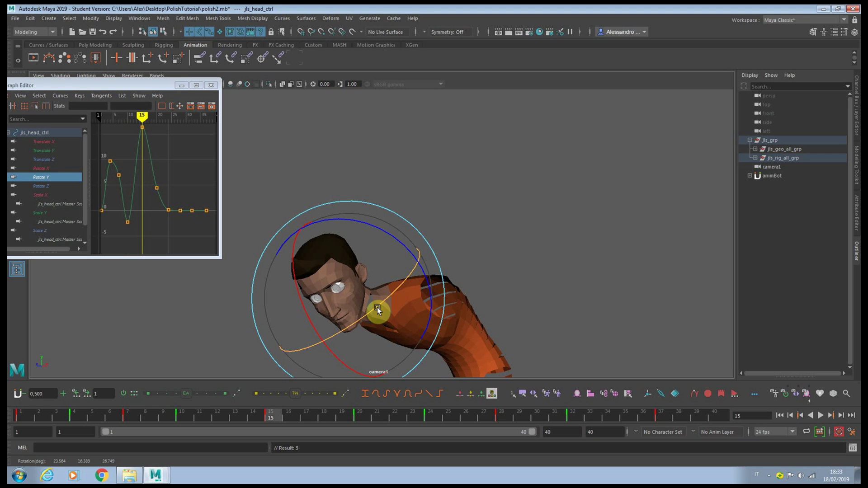
{"action": "key", "text": "comma"}
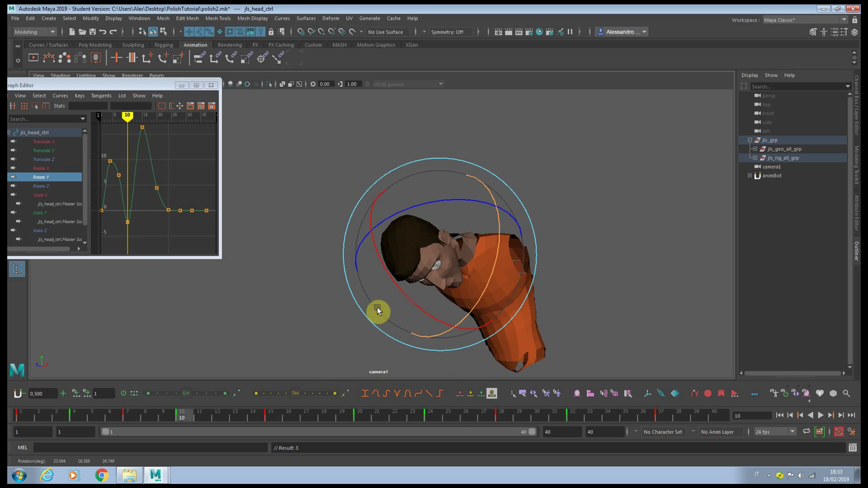
{"action": "left_click_drag", "start_coordinate": [484, 296], "coordinate": [486, 291]}
{"action": "key", "text": "period"}
{"action": "key", "text": "period"}
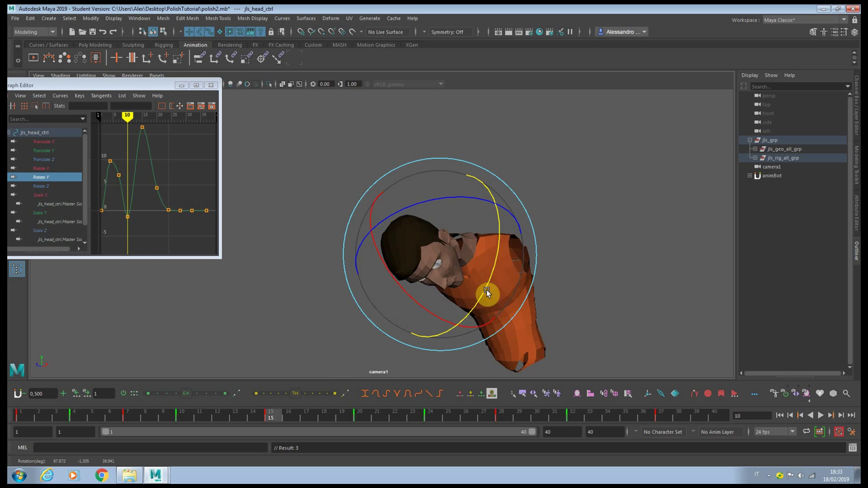
Turn the head control to Rotate Y about 6.7 at frame 20, 1.5 at frame 24 and -1.3 at frame 28.
{"action": "left_click_drag", "start_coordinate": [352, 204], "coordinate": [430, 157]}
{"action": "key", "text": "period"}
{"action": "key", "text": "period"}
{"action": "left_click", "coordinate": [175, 209]}
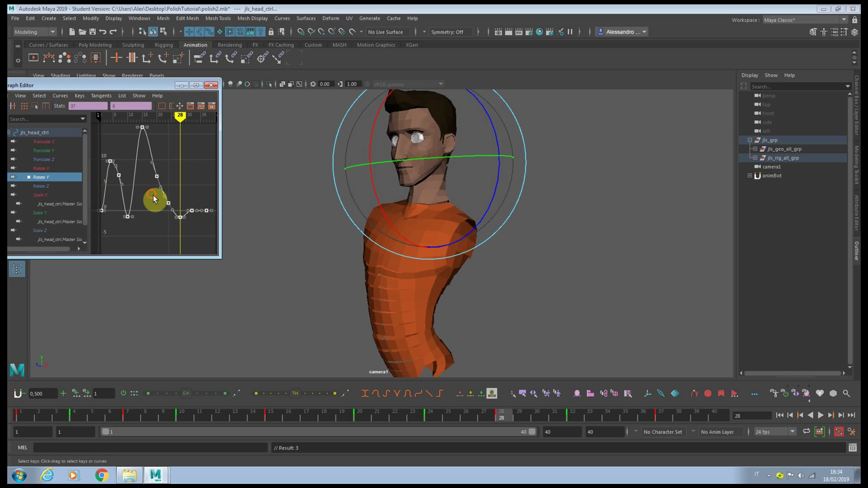
Lower the head control's Rotate Y keys to about 0.6 at frame 24 and -0.7 at frame 32, and play the animation.
{"action": "left_click_drag", "start_coordinate": [151, 193], "coordinate": [173, 212]}
{"action": "middle_click_drag", "start_coordinate": [171, 214], "coordinate": [170, 218]}
{"action": "key", "text": "period"}
{"action": "left_click_drag", "start_coordinate": [187, 199], "coordinate": [192, 206]}
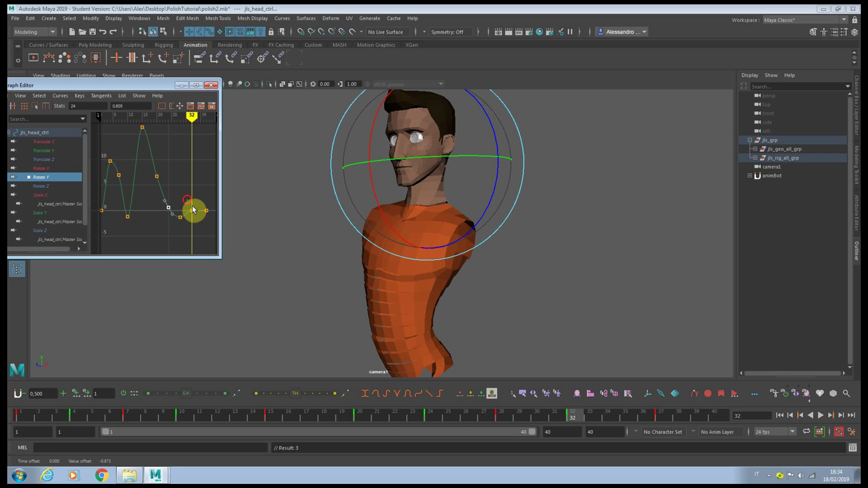
{"action": "key", "text": "s"}
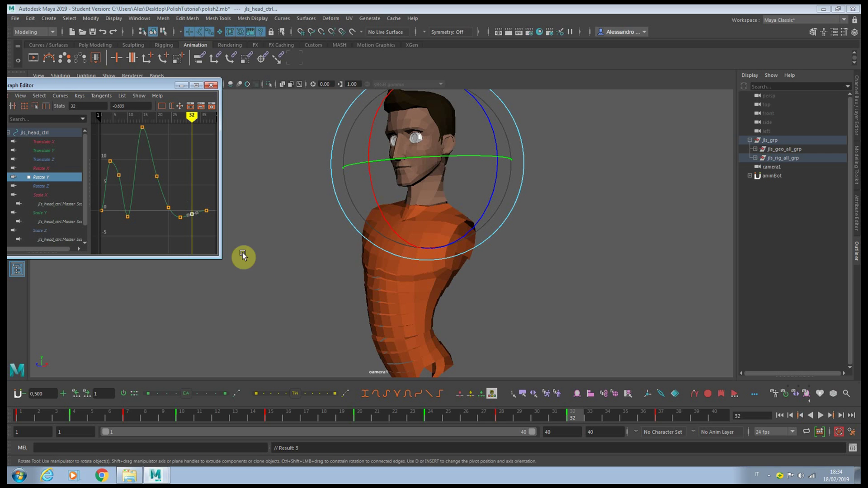
{"action": "left_click", "coordinate": [820, 415]}
{"action": "left_click", "coordinate": [820, 415]}
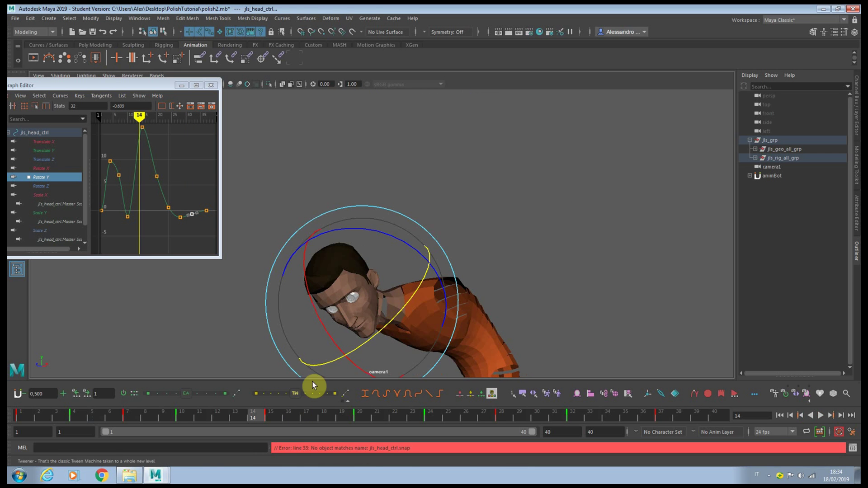
Reduce the head control's Rotate Y to about 5.4 at frame 15 and 4.7 at frame 20, and undo the trial rotation at frame 24.
{"action": "key", "text": "comma"}
{"action": "key", "text": "period"}
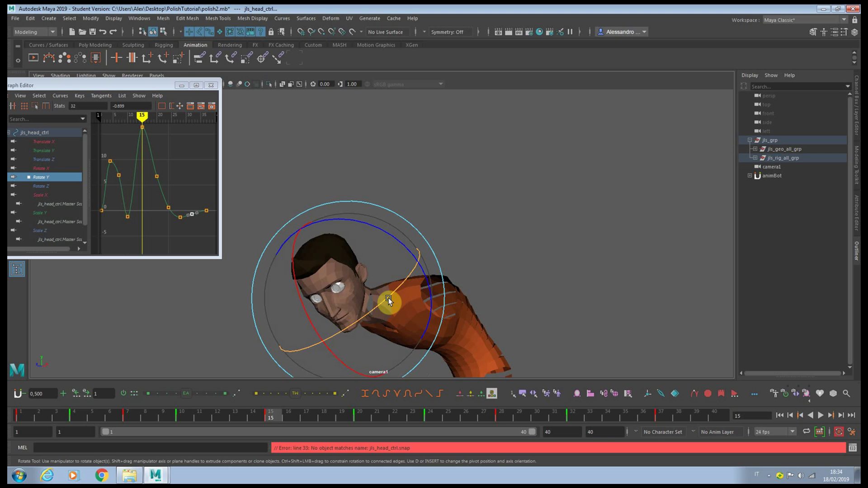
{"action": "left_click_drag", "start_coordinate": [388, 298], "coordinate": [371, 306]}
{"action": "key", "text": "period"}
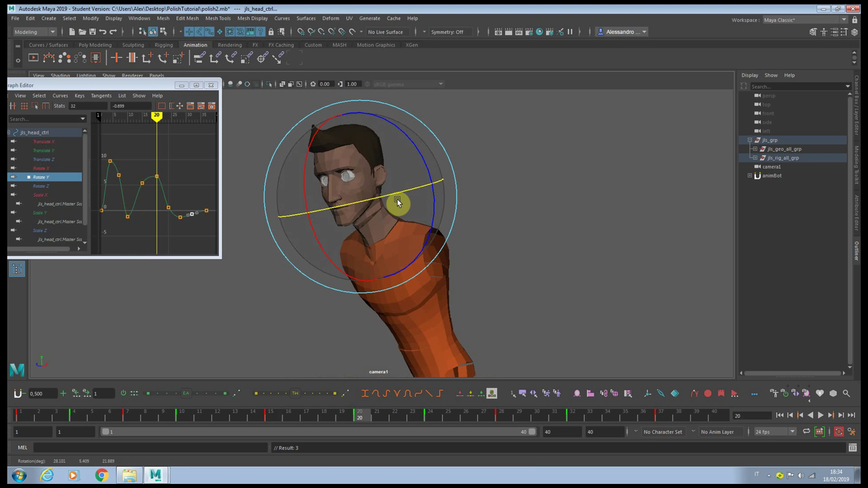
{"action": "left_click_drag", "start_coordinate": [397, 199], "coordinate": [363, 186]}
{"action": "key", "text": "period"}
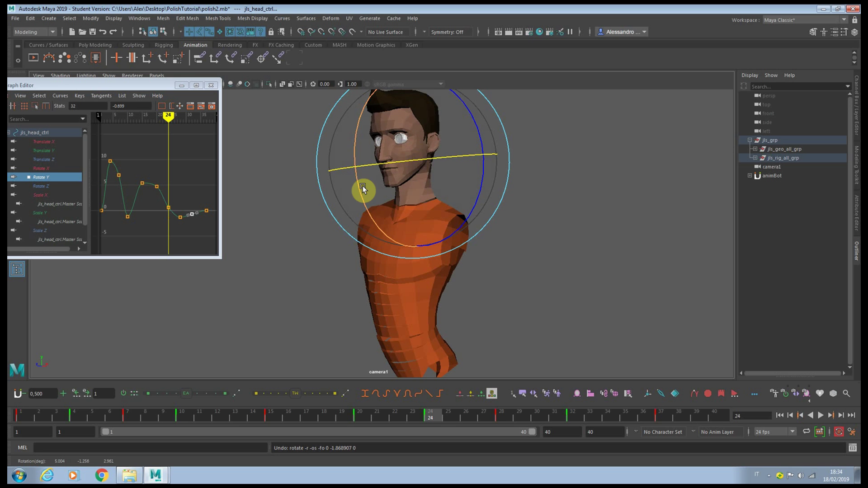
{"action": "key", "text": "ctrl+z"}
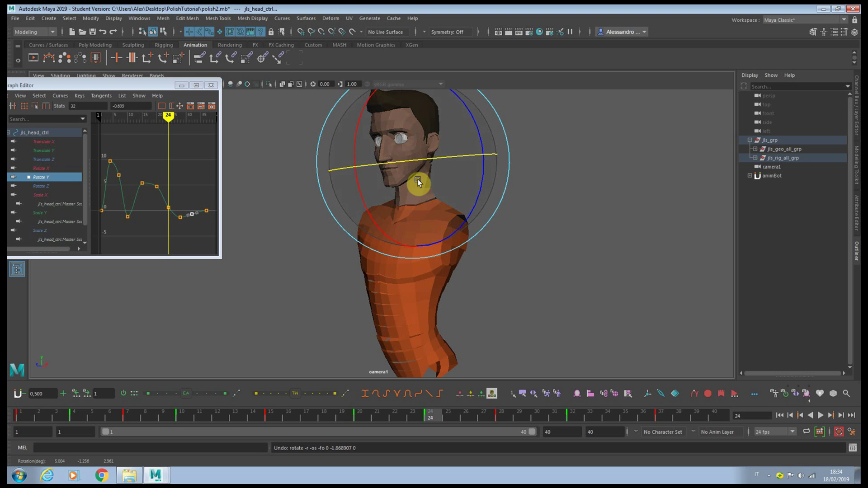
{"action": "key", "text": "period"}
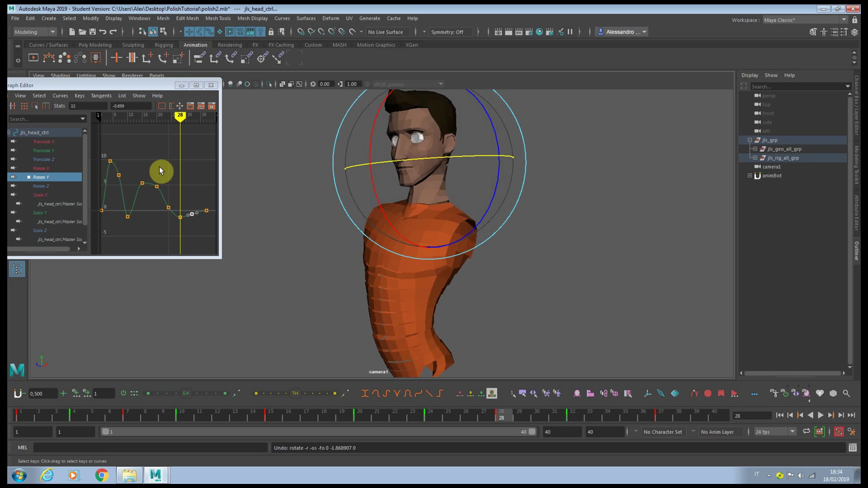
Lower the head control's Rotate Y keys from frame 24 onward, bringing frame 37 to about -4.4, and play the animation.
{"action": "left_click_drag", "start_coordinate": [155, 168], "coordinate": [183, 233]}
{"action": "left_click", "coordinate": [34, 106]}
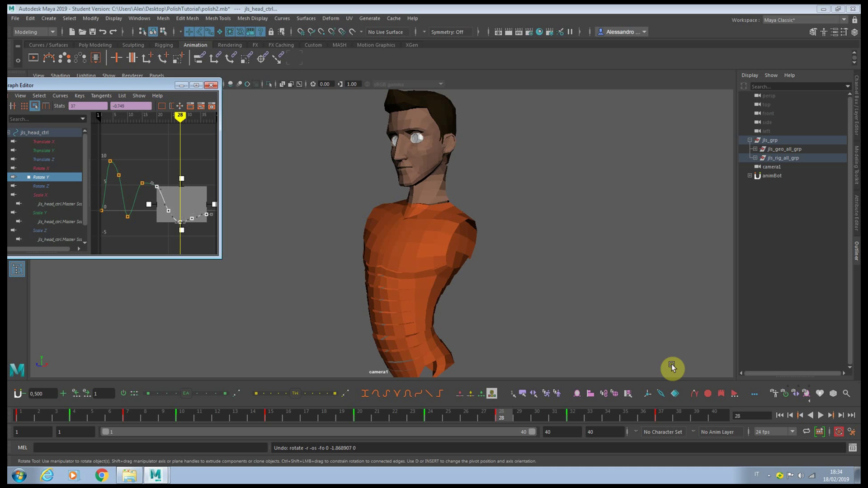
{"action": "key", "text": "period"}
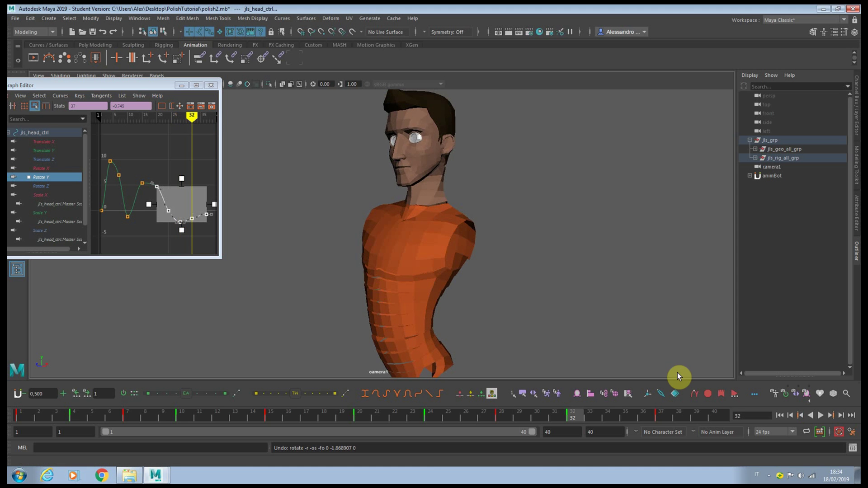
{"action": "left_click", "coordinate": [820, 415]}
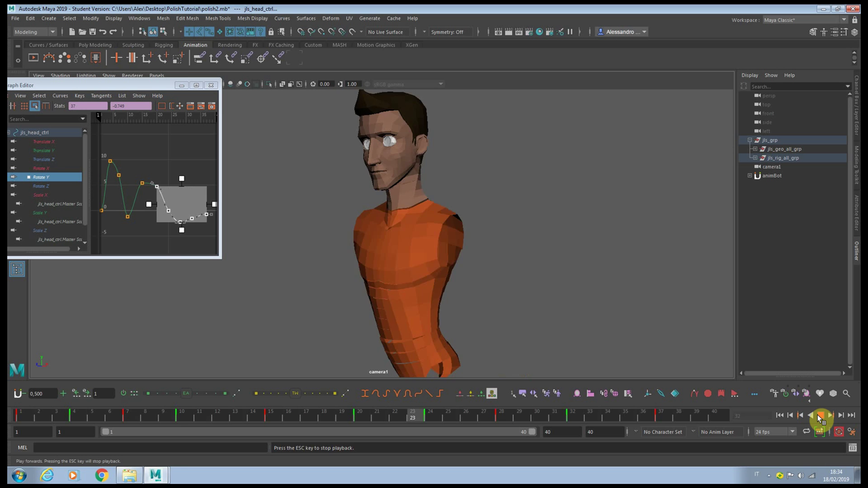
{"action": "left_click_drag", "start_coordinate": [412, 419], "coordinate": [666, 416]}
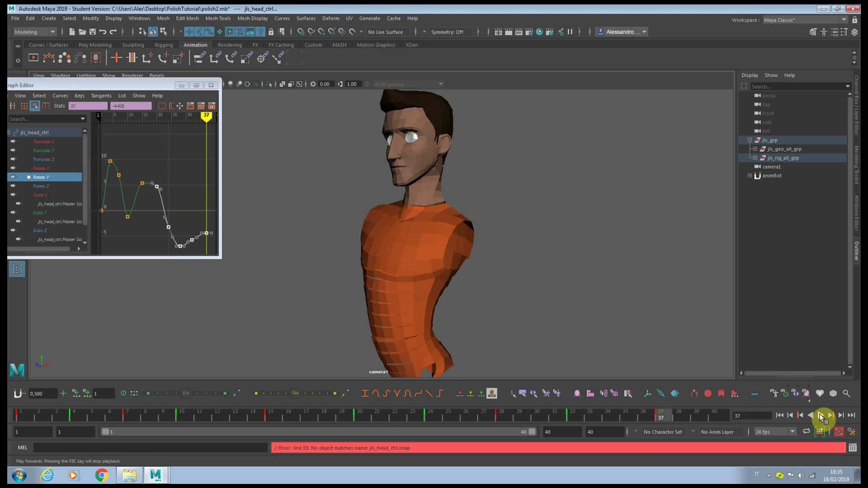
{"action": "left_click", "coordinate": [821, 415]}
{"action": "left_click", "coordinate": [820, 415]}
Select the IK shoulder control of the spine and rotate it to Rotate Y 4.58 at frame 5.
{"action": "left_click", "coordinate": [579, 266]}
{"action": "key", "text": "space"}
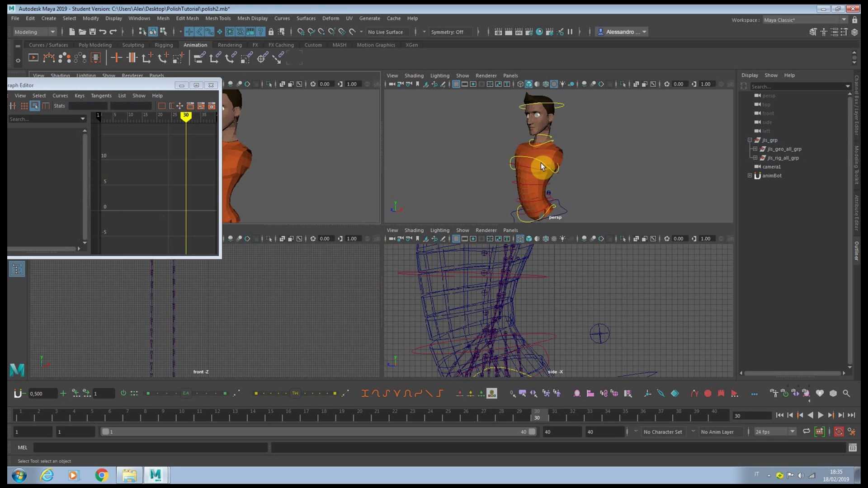
{"action": "left_click", "coordinate": [539, 159]}
{"action": "key", "text": "e"}
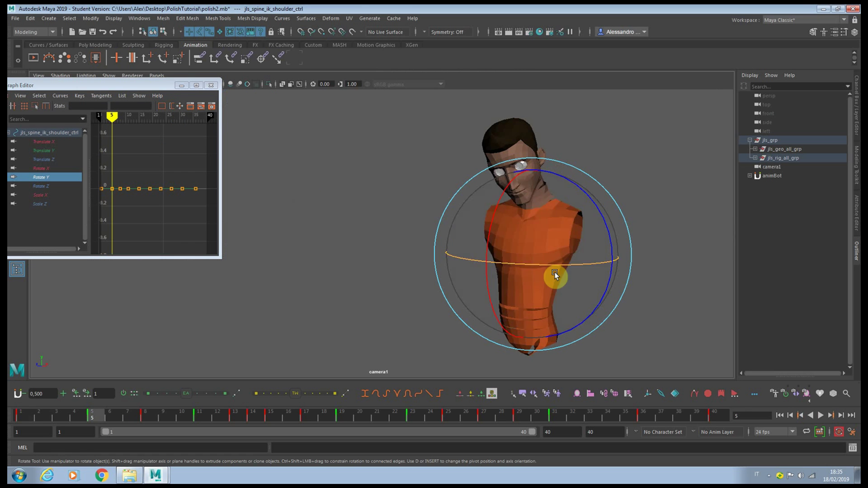
{"action": "mouse_move", "coordinate": [555, 272]}
{"action": "left_mouse_down"}
{"action": "mouse_move", "coordinate": [548, 264]}
{"action": "mouse_move", "coordinate": [555, 264]}
{"action": "left_mouse_up"}
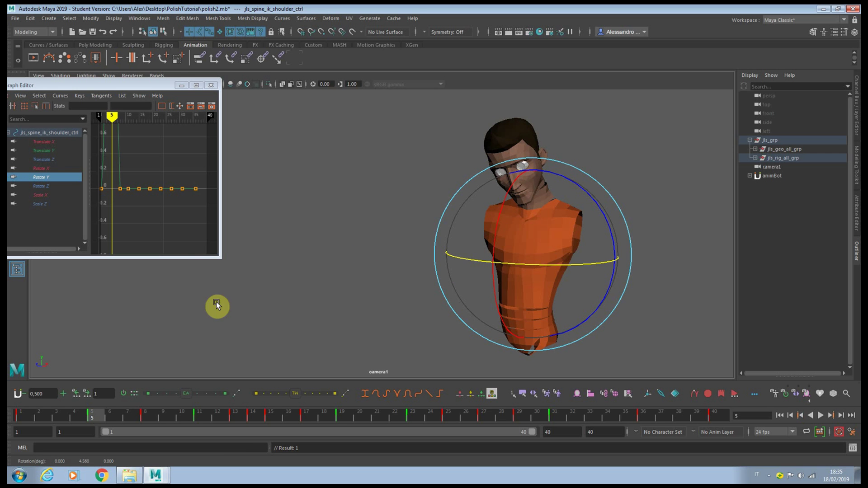
{"action": "key", "text": "period"}
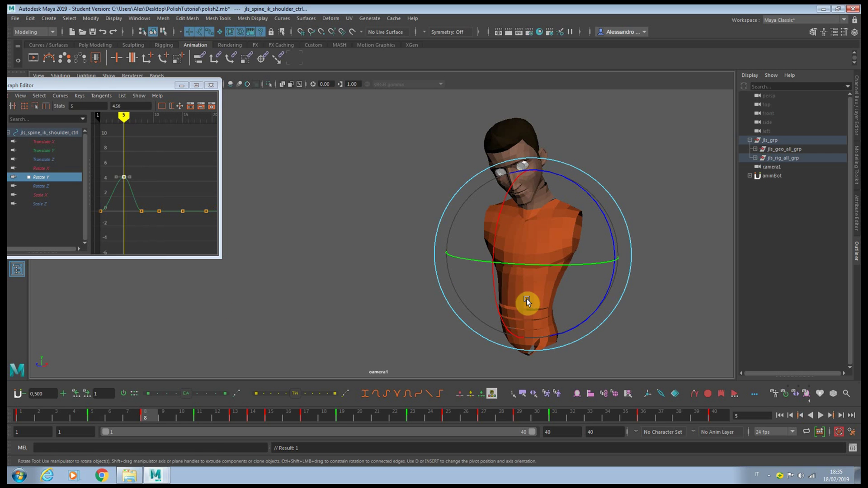
Set the IK shoulder control's Rotate Y to about 8.2 at frame 11 and raise its frame 8 key to about 6.86.
{"action": "left_click_drag", "start_coordinate": [511, 289], "coordinate": [529, 306]}
{"action": "key", "text": "."}
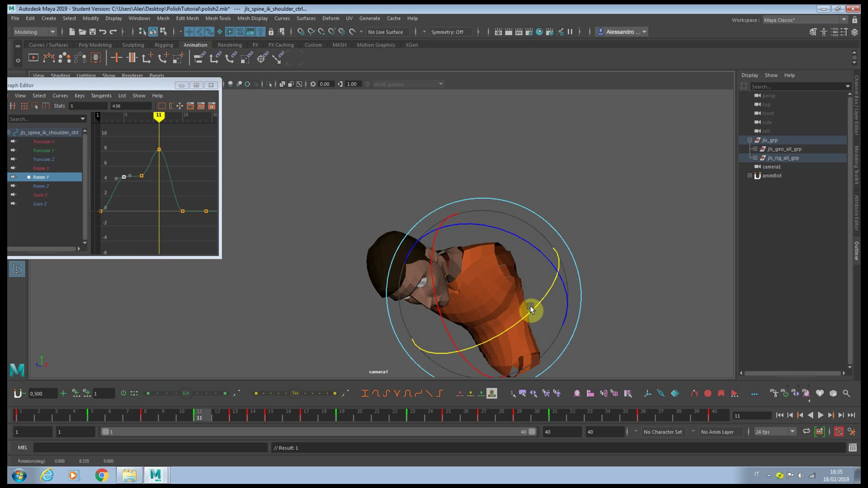
{"action": "key", "text": "s"}
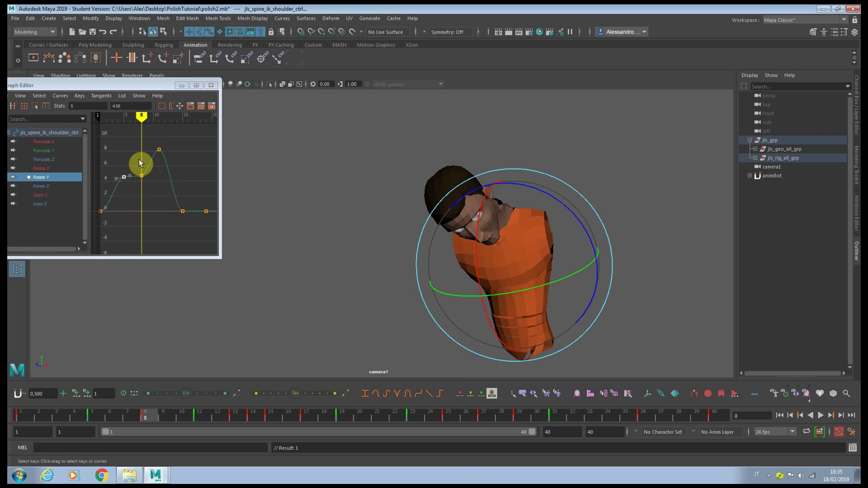
{"action": "left_click_drag", "start_coordinate": [137, 158], "coordinate": [145, 183]}
{"action": "middle_click_drag", "start_coordinate": [145, 183], "coordinate": [144, 166]}
Rotate the IK shoulder control to Rotate Y about 6 at frame 13.
{"action": "key", "text": "."}
{"action": "key", "text": "."}
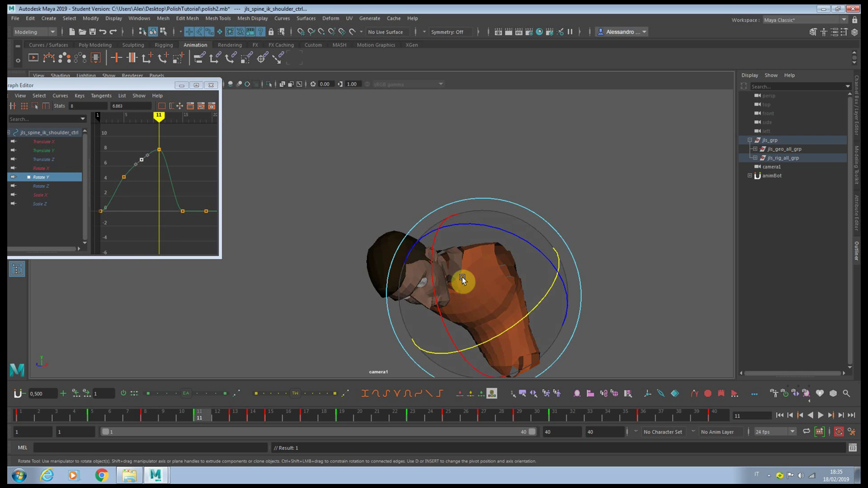
{"action": "left_click_drag", "start_coordinate": [525, 325], "coordinate": [506, 330]}
{"action": "key", "text": "s"}
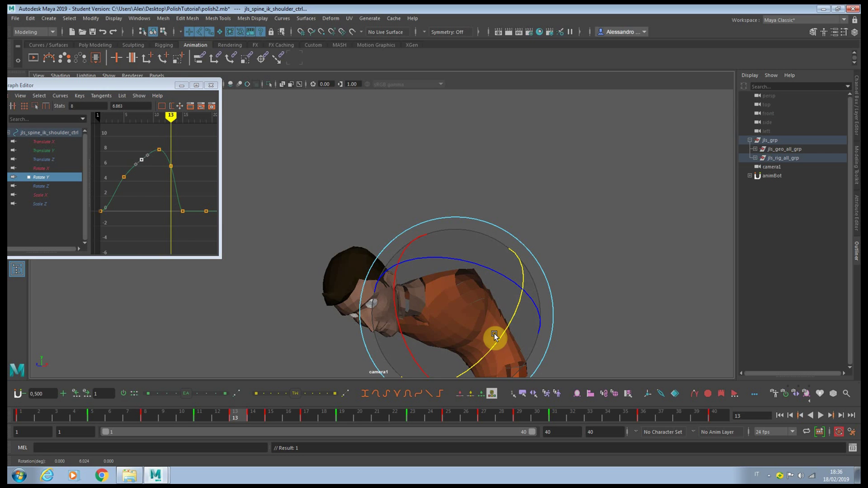
Rotate the IK shoulder control in Y at frames 15 and 19, raising the frame 13 key to about 8.7 and frame 15 to about 8.24.
{"action": "key", "text": "period"}
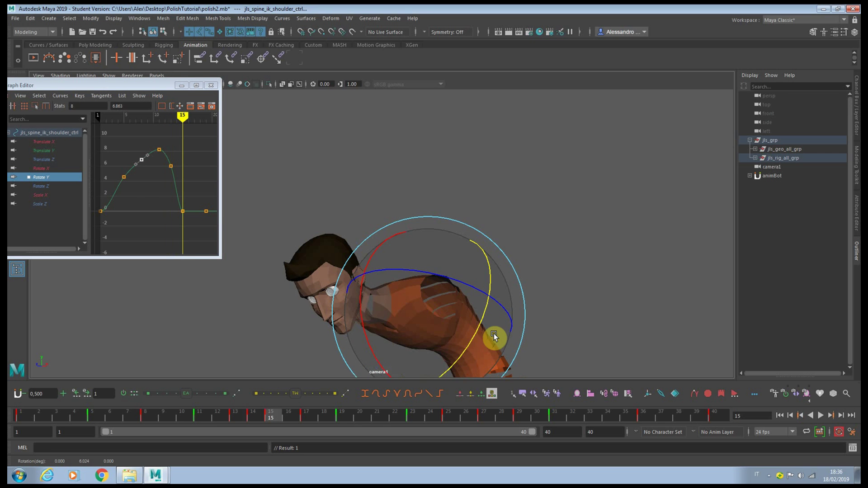
{"action": "left_click_drag", "start_coordinate": [472, 344], "coordinate": [476, 332]}
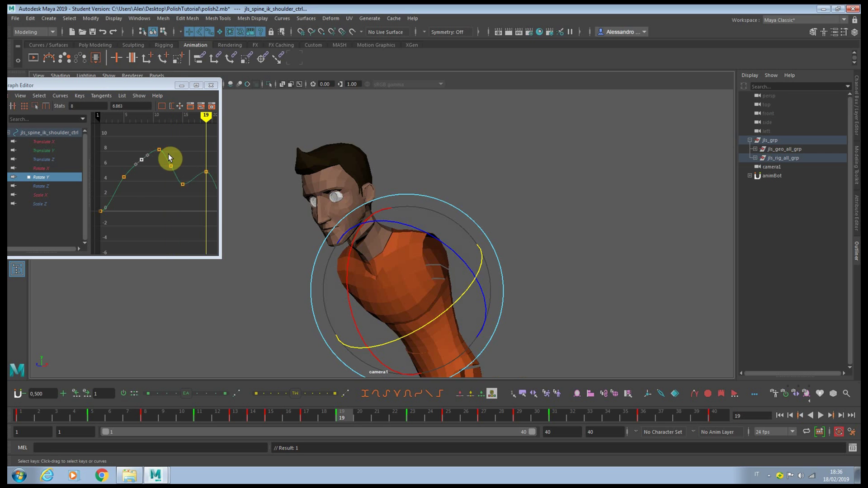
{"action": "left_click", "coordinate": [182, 176]}
{"action": "left_click", "coordinate": [170, 167]}
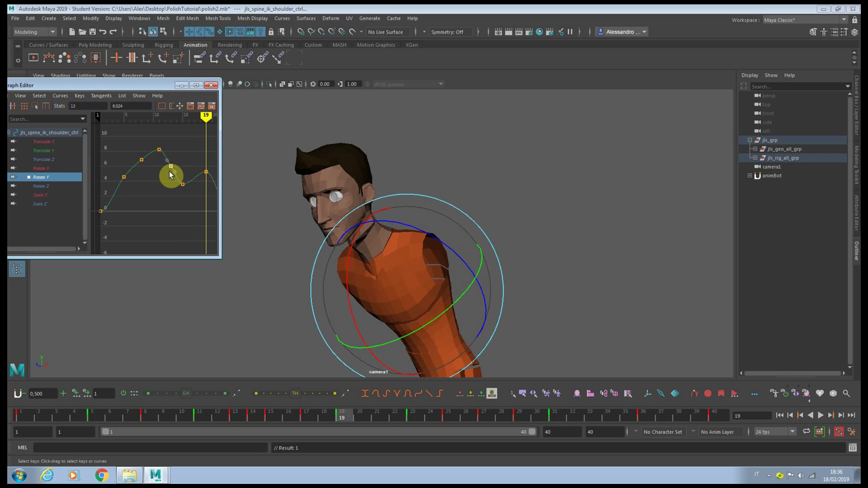
{"action": "left_click_drag", "start_coordinate": [169, 171], "coordinate": [169, 152]}
{"action": "left_click", "coordinate": [170, 210]}
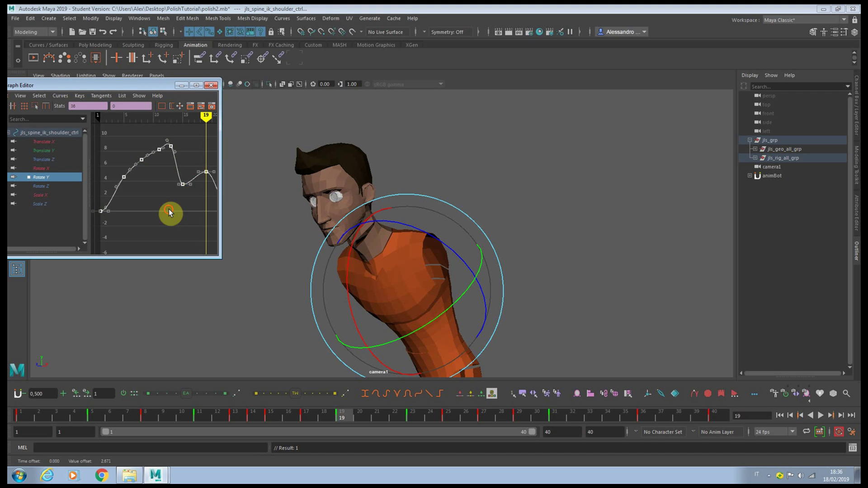
{"action": "left_click", "coordinate": [182, 184]}
{"action": "middle_click_drag", "start_coordinate": [188, 210], "coordinate": [188, 174]}
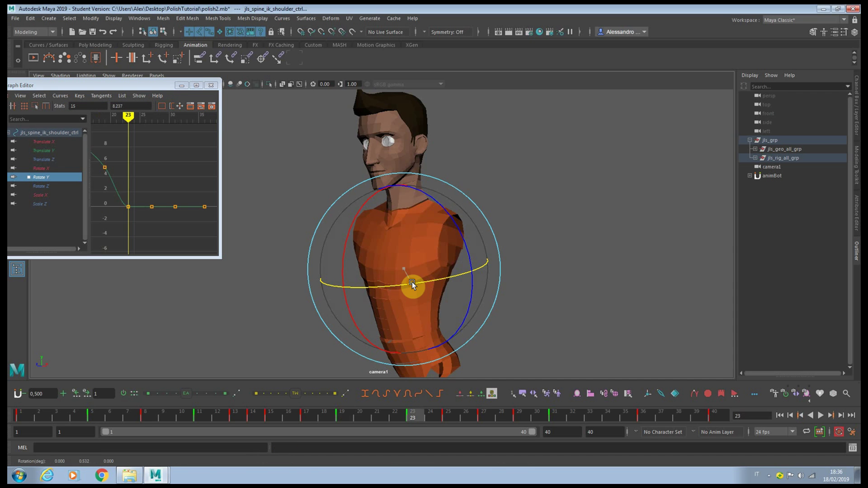
Key the IK shoulder control's Rotate Y at about 0.53 at frame 23 and lower its frame 27 key to about -1.48.
{"action": "key", "text": "s"}
{"action": "key", "text": "period"}
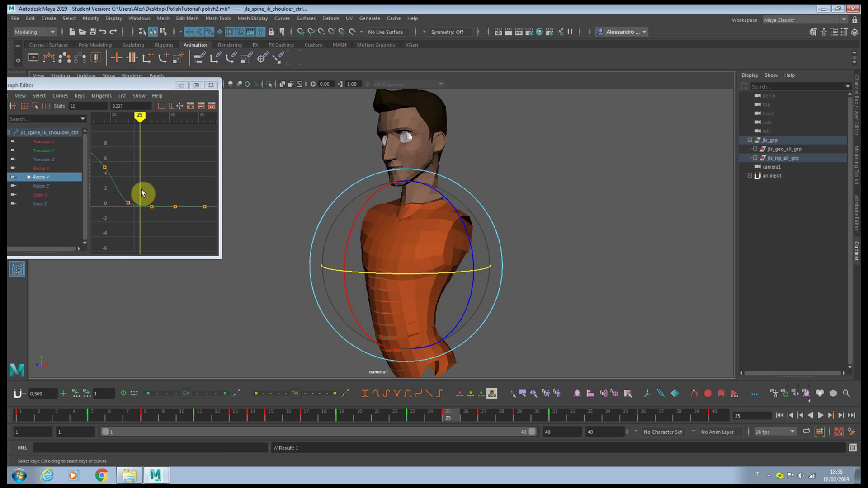
{"action": "key", "text": "period"}
{"action": "left_click_drag", "start_coordinate": [144, 190], "coordinate": [164, 220]}
{"action": "middle_click_drag", "start_coordinate": [164, 222], "coordinate": [163, 230]}
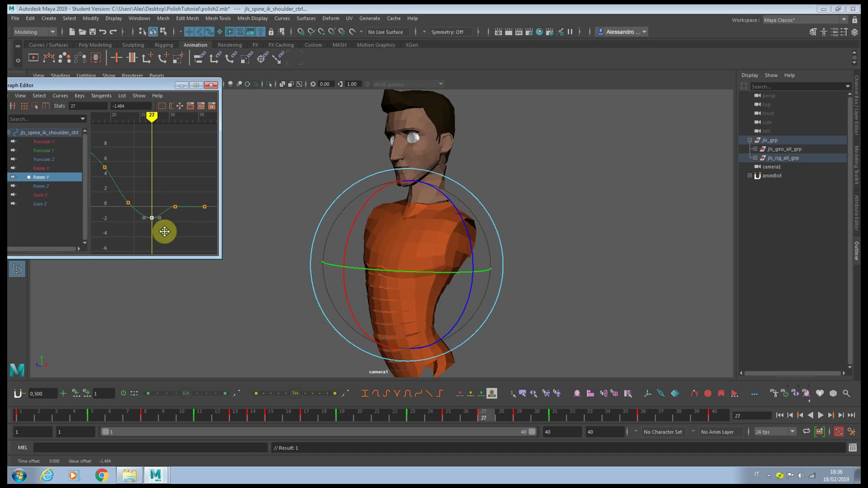
Lower the Rotate Y keys at frames 23 and 27 to about 0 and -2, and frame 31 to about -0.65.
{"action": "left_click", "coordinate": [124, 196]}
{"action": "left_click_drag", "start_coordinate": [136, 181], "coordinate": [149, 190]}
{"action": "left_click_drag", "start_coordinate": [125, 188], "coordinate": [156, 227]}
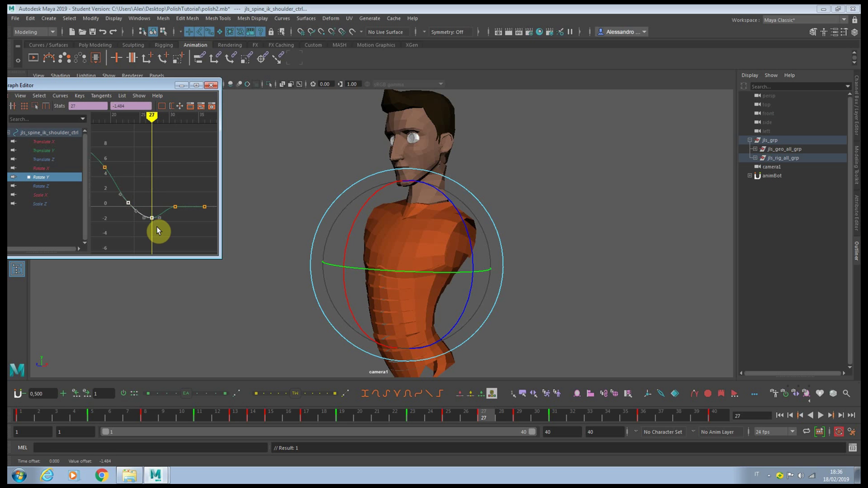
{"action": "middle_click_drag", "start_coordinate": [157, 227], "coordinate": [157, 232]}
{"action": "left_click_drag", "start_coordinate": [166, 196], "coordinate": [185, 217]}
{"action": "middle_click_drag", "start_coordinate": [183, 212], "coordinate": [183, 217]}
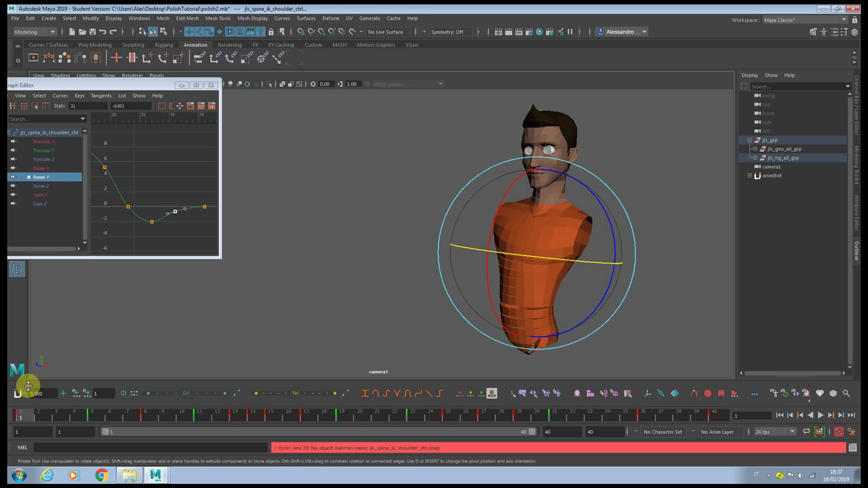
Play the animation and stretch the Rotate Y keys from frame 27 onward upward, bringing the last key to about 1.19.
{"action": "key", "text": "alt+v"}
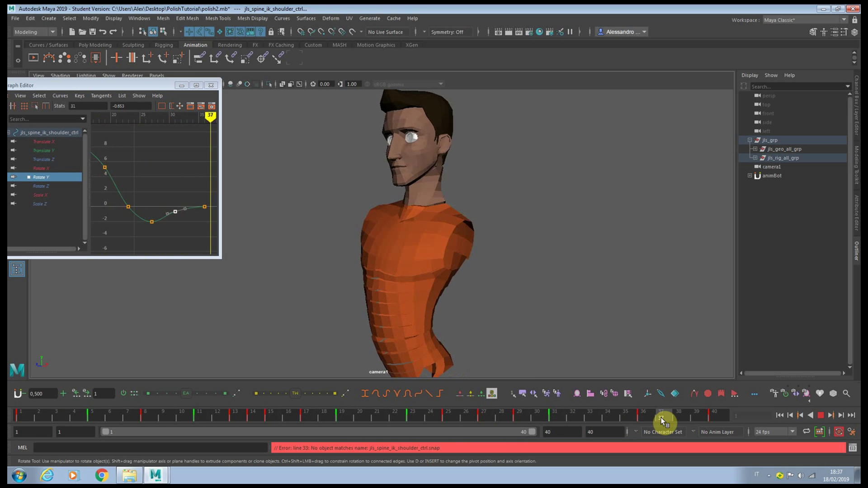
{"action": "left_click_drag", "start_coordinate": [660, 417], "coordinate": [555, 416]}
{"action": "left_click_drag", "start_coordinate": [145, 179], "coordinate": [214, 242]}
{"action": "left_click", "coordinate": [34, 105]}
{"action": "left_click_drag", "start_coordinate": [178, 200], "coordinate": [178, 190]}
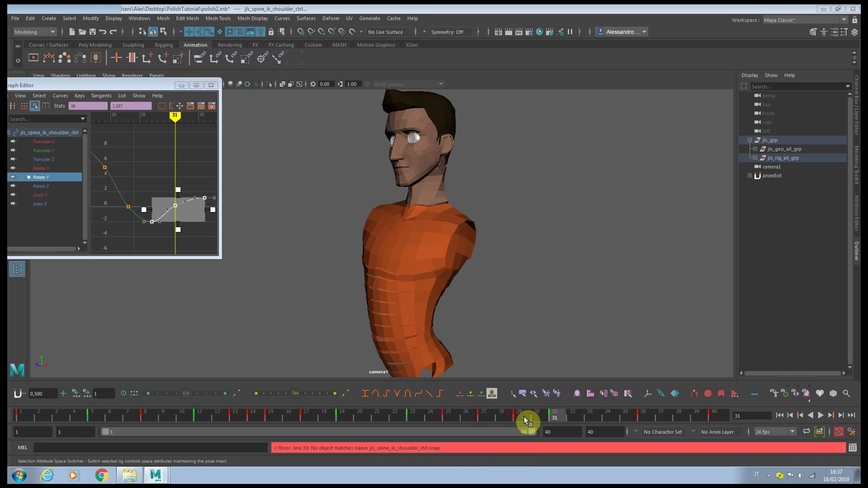
{"action": "key", "text": "alt+v"}
{"action": "left_click", "coordinate": [734, 432]}
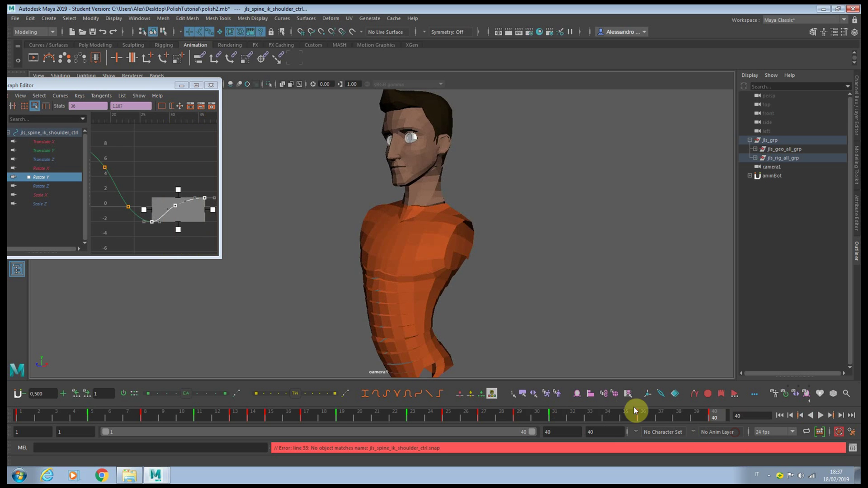
Rotate the IK shoulder control in Z to about 1.4 at frame 5 and about 1.5 at frame 8.
{"action": "left_click", "coordinate": [38, 414]}
{"action": "key", "text": "e"}
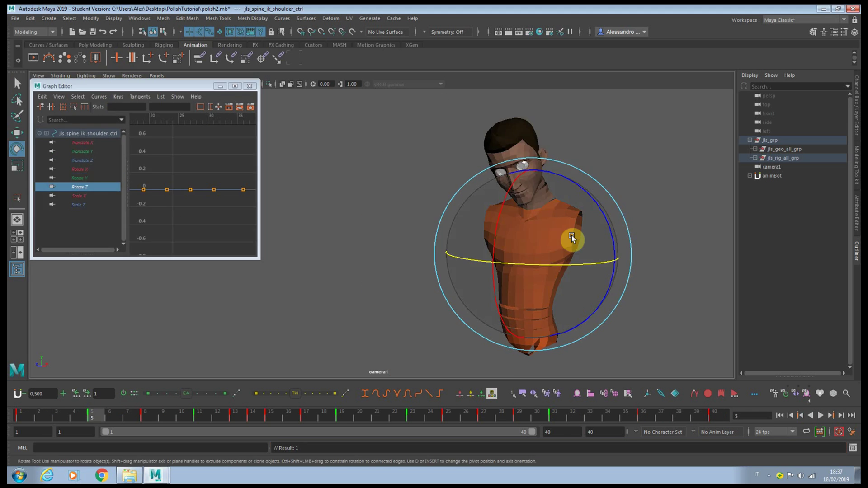
{"action": "left_click_drag", "start_coordinate": [595, 198], "coordinate": [570, 214]}
{"action": "key", "text": "s"}
{"action": "key", "text": "period"}
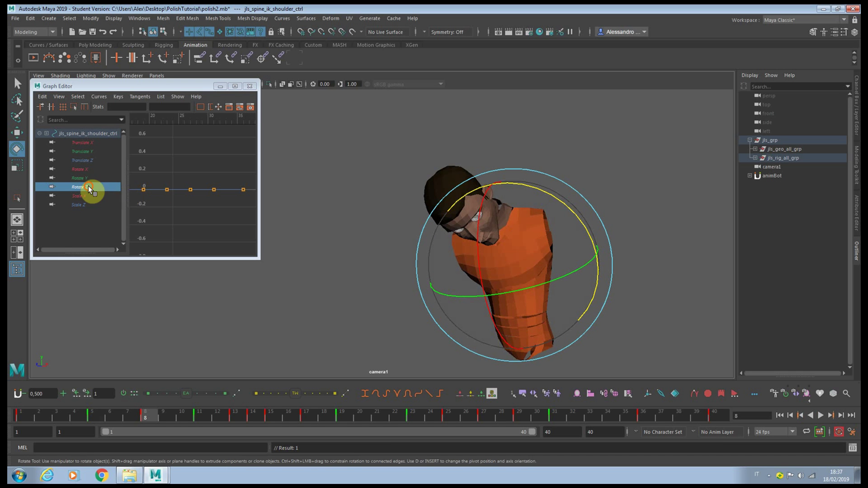
Isolate the IK shoulder control's Rotate Z curve and key a rotation of about 2.9 at frame 13.
{"action": "left_click", "coordinate": [88, 187]}
{"action": "key", "text": "f"}
{"action": "scroll", "coordinate": [162, 192], "scroll_direction": "down", "scroll_amount": 3}
{"action": "scroll", "coordinate": [162, 188], "scroll_direction": "down", "scroll_amount": 2}
{"action": "left_click_drag", "start_coordinate": [163, 188], "coordinate": [178, 209]}
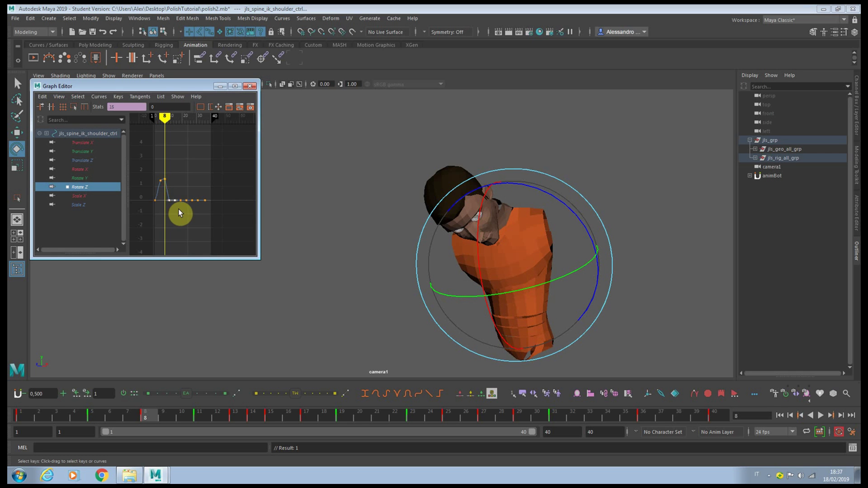
{"action": "key", "text": "f"}
{"action": "scroll", "coordinate": [183, 203], "scroll_direction": "down", "scroll_amount": 3}
{"action": "middle_click", "coordinate": [536, 238]}
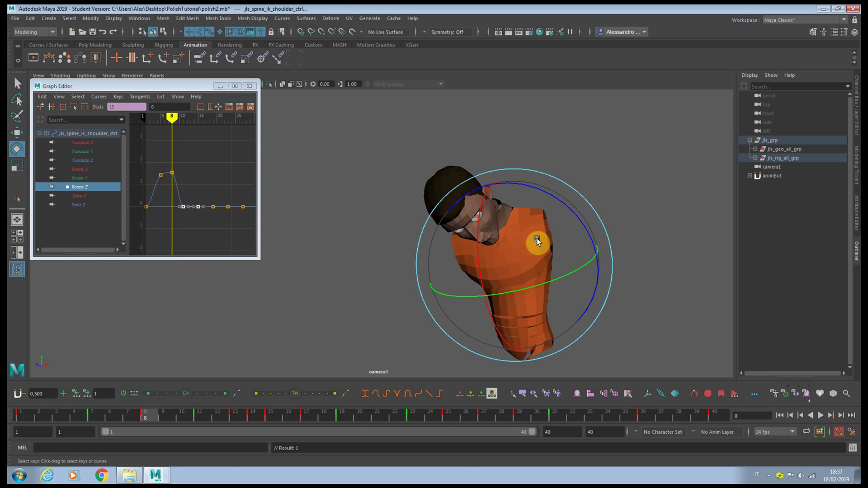
{"action": "key", "text": "period"}
{"action": "key", "text": "period"}
{"action": "left_click_drag", "start_coordinate": [496, 262], "coordinate": [484, 263]}
{"action": "key", "text": "s"}
Raise the frame 11 Rotate Z key to about 1.83, and delete the keys at frames 8 and 11.
{"action": "left_click", "coordinate": [183, 207]}
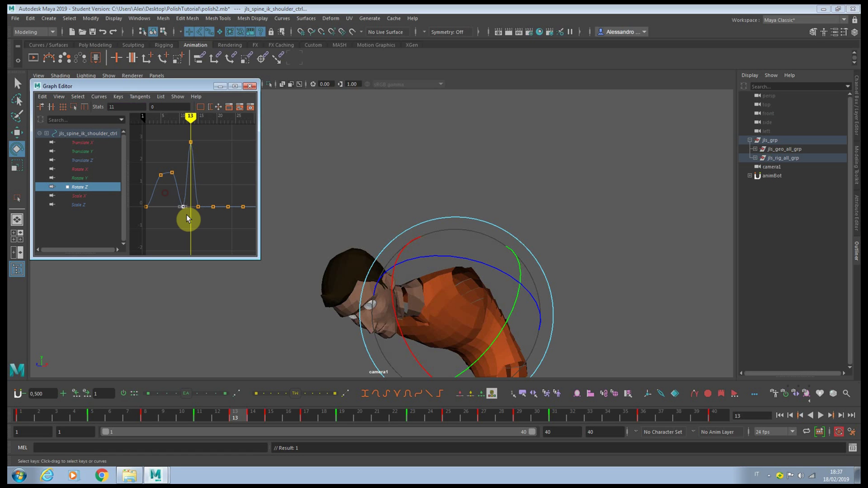
{"action": "middle_click_drag", "start_coordinate": [186, 215], "coordinate": [185, 180]}
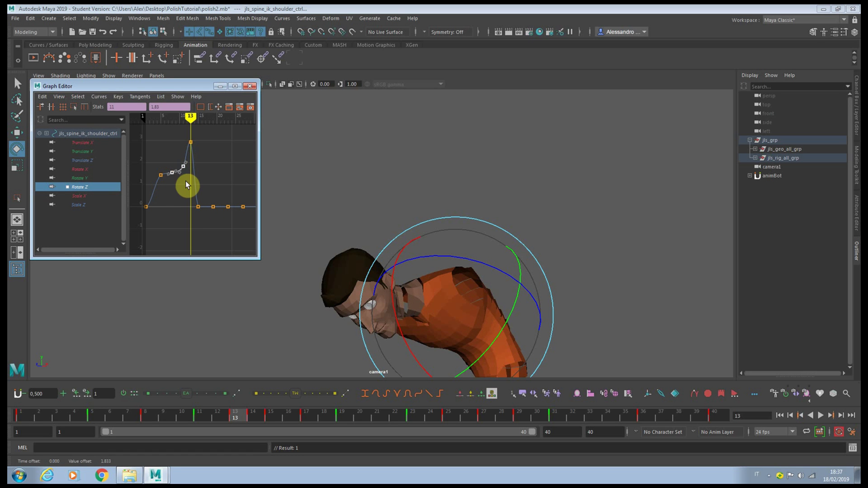
{"action": "left_click", "coordinate": [188, 174]}
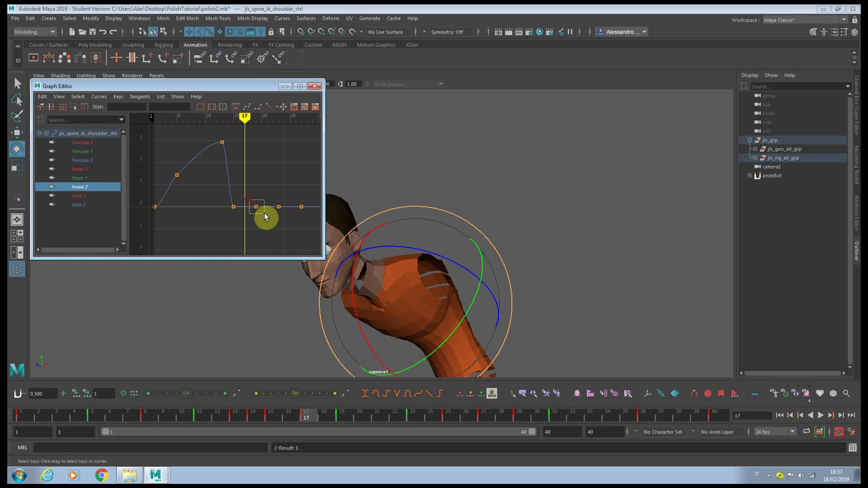
Raise the frame 19 Rotate Z key to about 2.04 and delete the frame 15 key.
{"action": "left_click", "coordinate": [257, 207]}
{"action": "middle_click_drag", "start_coordinate": [257, 208], "coordinate": [249, 186]}
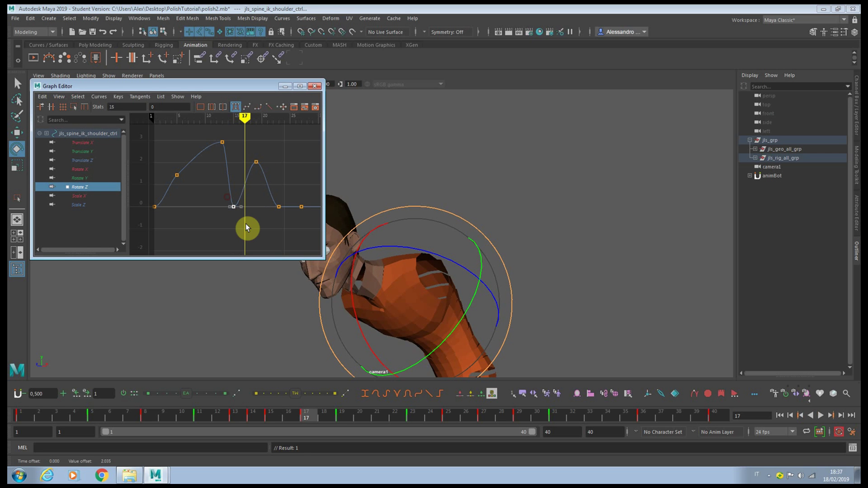
{"action": "key", "text": "Delete"}
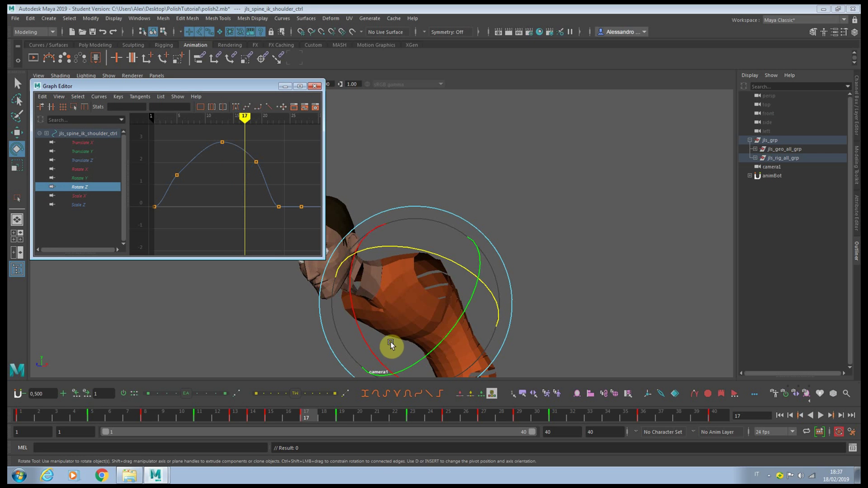
Rotate the IK shoulder control to Rotate Z 0.8 at frame 23.
{"action": "key", "text": "."}
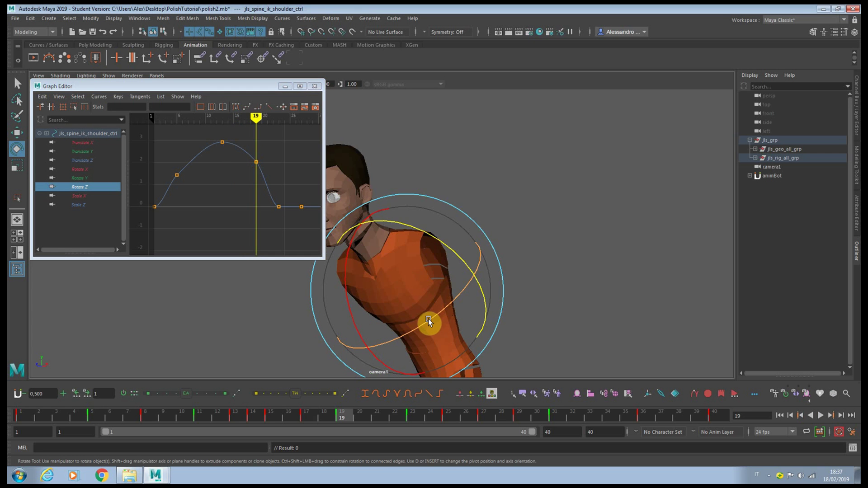
{"action": "key", "text": "."}
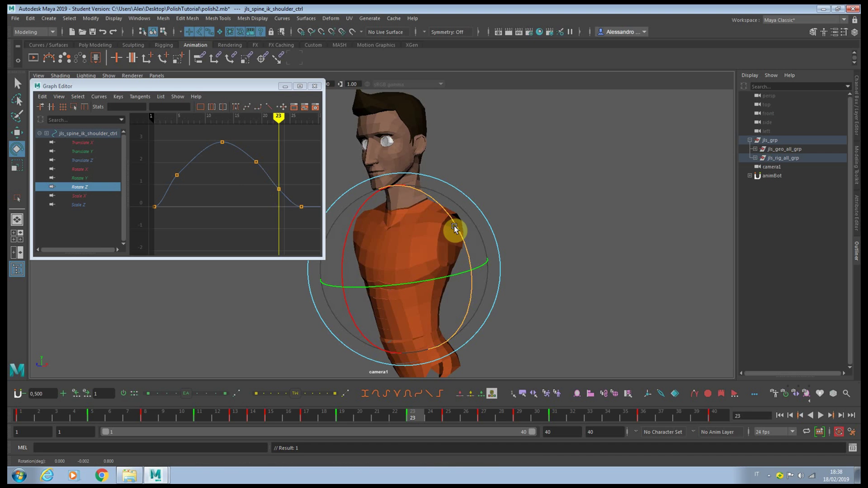
{"action": "left_click_drag", "start_coordinate": [456, 229], "coordinate": [489, 268]}
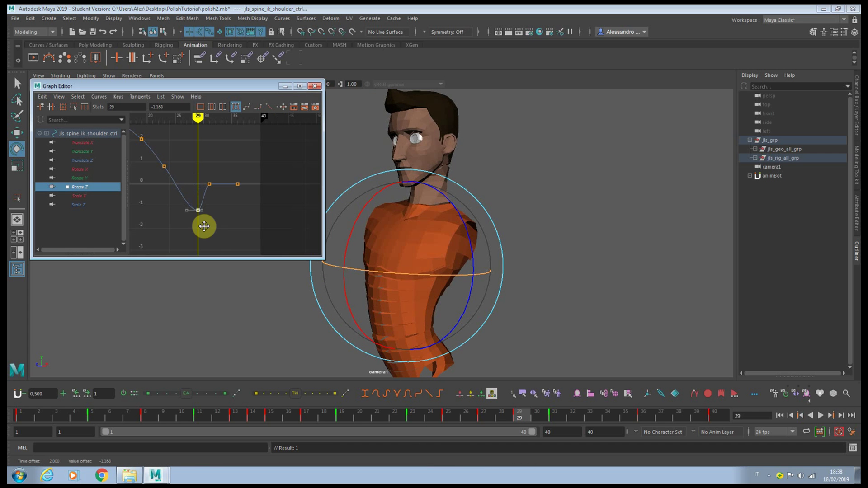
Move the frame 27 Rotate Z key to frame 29 at about -1.8 and delete the frame 31 key.
{"action": "middle_click_drag", "start_coordinate": [204, 226], "coordinate": [204, 239]}
{"action": "left_click_drag", "start_coordinate": [217, 195], "coordinate": [217, 194]}
{"action": "key", "text": "Delete"}
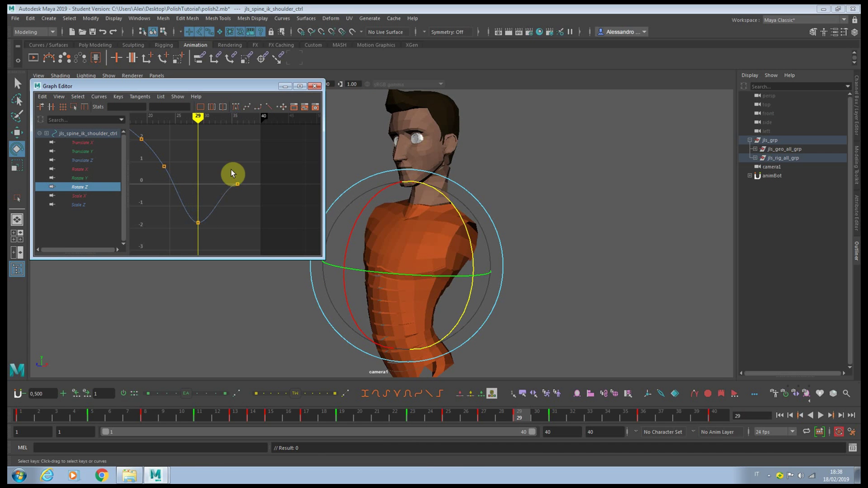
Lower the last Rotate Z key to about -1 and the frame 23 key to about 0.3, and play the animation.
{"action": "middle_click_drag", "start_coordinate": [236, 195], "coordinate": [236, 218]}
{"action": "middle_click_drag", "start_coordinate": [161, 189], "coordinate": [161, 199]}
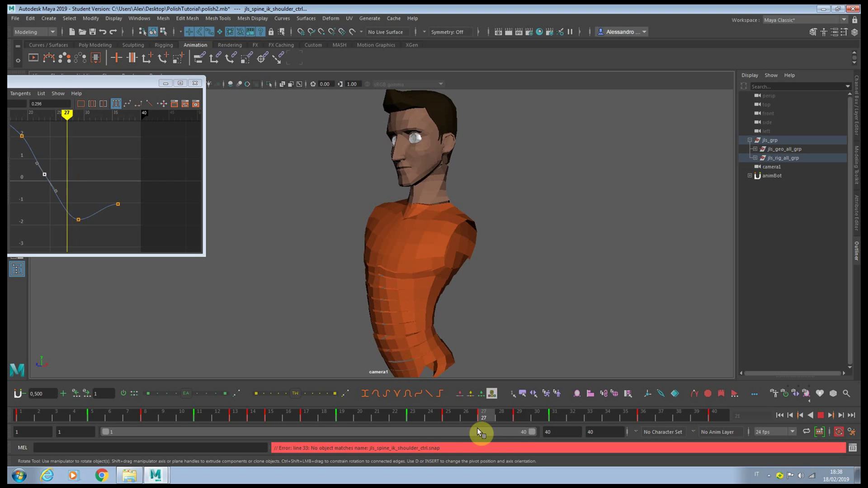
{"action": "key", "text": "alt+v"}
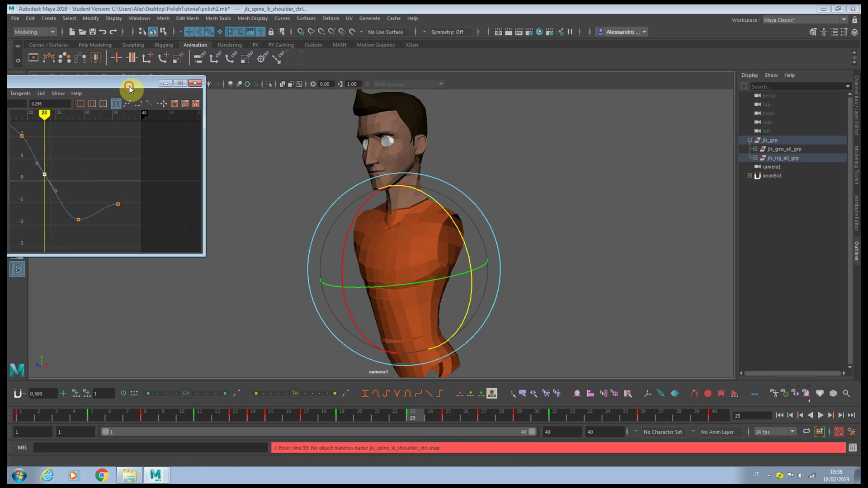
Raise the IK shoulder control's Rotate Z keys to about 2.5 at frame 19 and about 1.38 at frame 23.
{"action": "left_click_drag", "start_coordinate": [128, 85], "coordinate": [257, 106]}
{"action": "middle_click_drag", "start_coordinate": [192, 179], "coordinate": [286, 217], "text": "alt"}
{"action": "left_click_drag", "start_coordinate": [232, 177], "coordinate": [285, 246]}
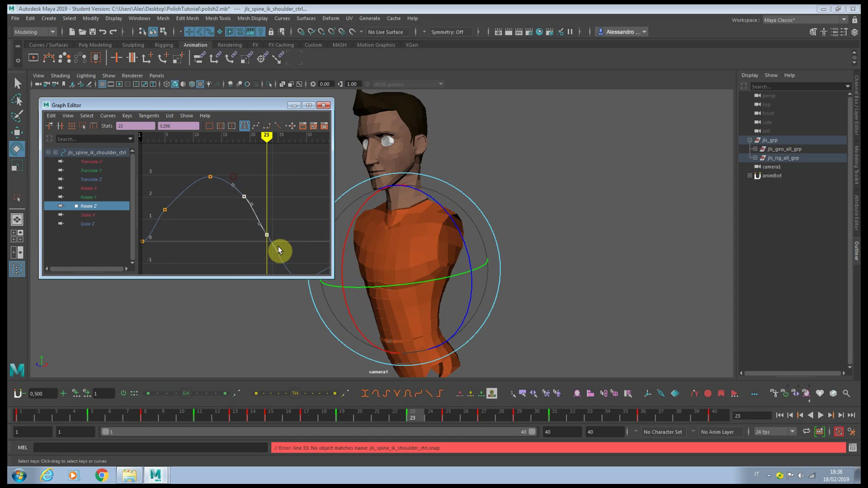
{"action": "middle_click_drag", "start_coordinate": [277, 246], "coordinate": [275, 236]}
{"action": "left_click_drag", "start_coordinate": [253, 218], "coordinate": [288, 249]}
{"action": "middle_click_drag", "start_coordinate": [276, 245], "coordinate": [275, 239]}
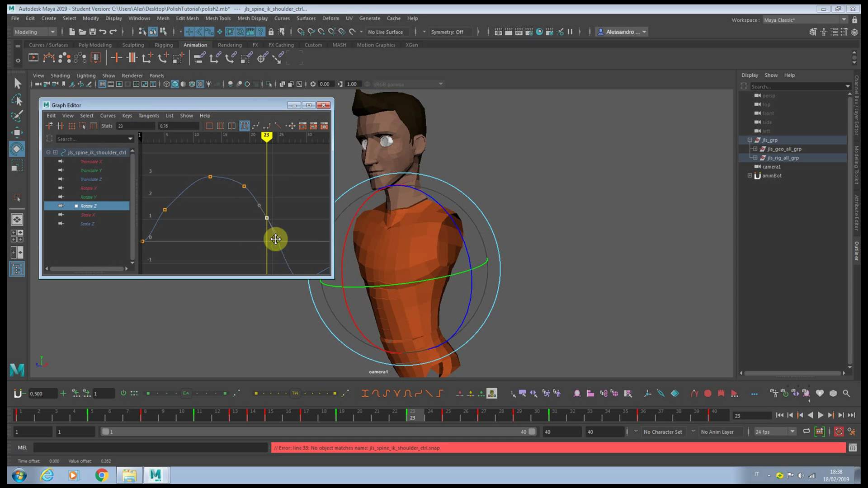
Lower the frame 5 Rotate Z key to about 1.25 and select its outgoing tangent handle.
{"action": "middle_click_drag", "start_coordinate": [179, 213], "coordinate": [212, 206], "text": "alt"}
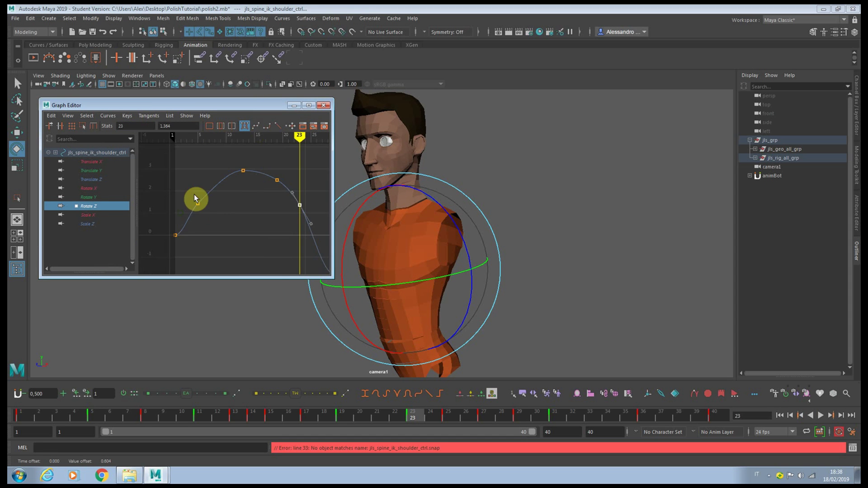
{"action": "left_click_drag", "start_coordinate": [194, 194], "coordinate": [209, 213]}
{"action": "middle_click_drag", "start_coordinate": [209, 213], "coordinate": [209, 218]}
{"action": "left_click_drag", "start_coordinate": [207, 181], "coordinate": [222, 195]}
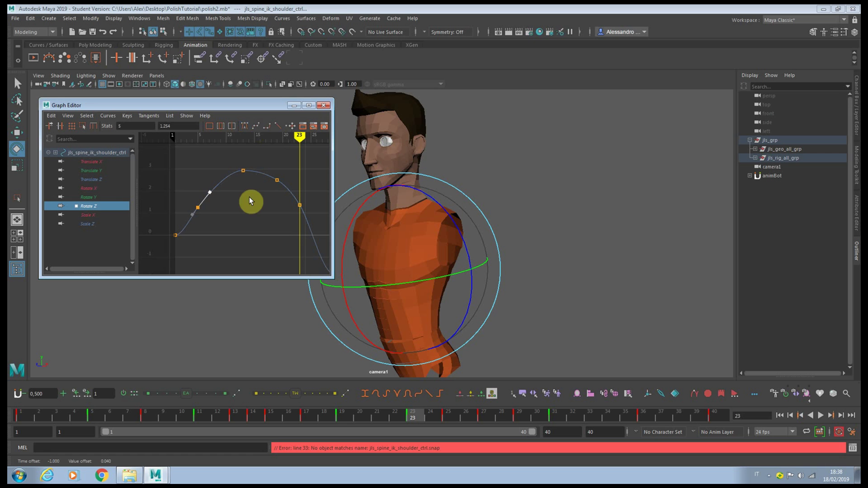
Scrub through the frames up to 28 and play back the animation to check the shoulder motion.
{"action": "left_click_drag", "start_coordinate": [261, 107], "coordinate": [171, 99]}
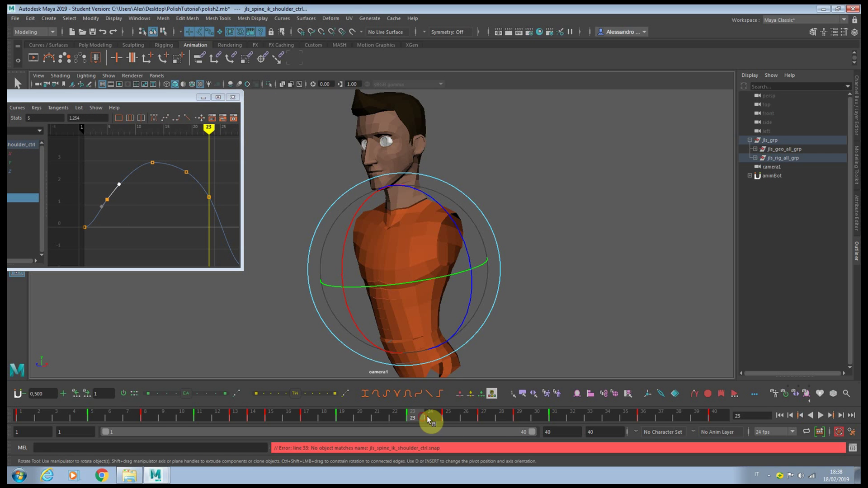
{"action": "left_click", "coordinate": [464, 419]}
{"action": "left_click_drag", "start_coordinate": [460, 418], "coordinate": [501, 418]}
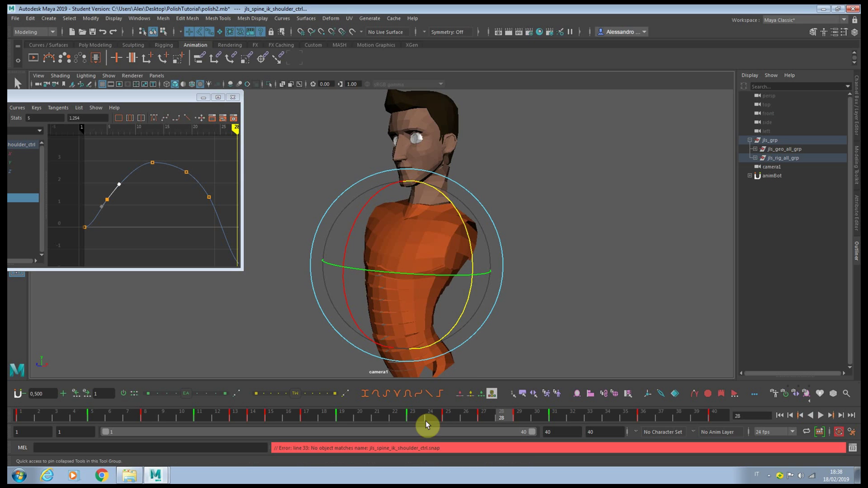
{"action": "key", "text": "alt+v"}
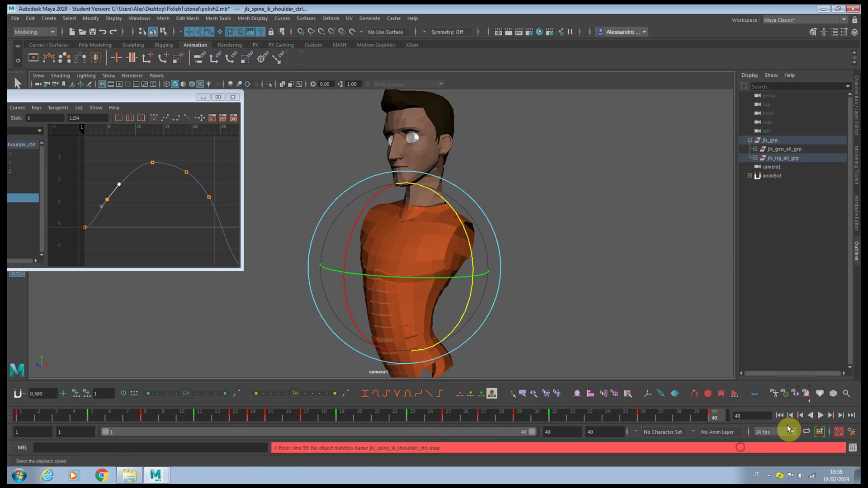
{"action": "left_click", "coordinate": [820, 415]}
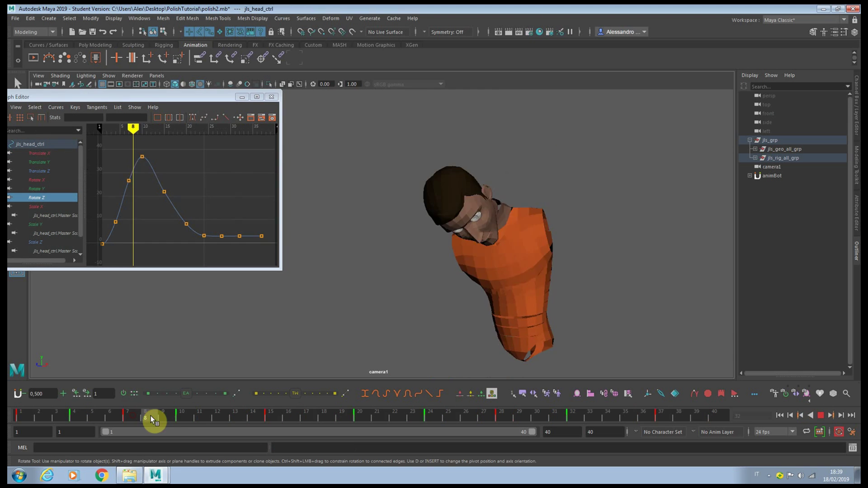
Raise the head control's Rotate Z to about 27.7 at frame 15 and about 13 at frame 20.
{"action": "left_click_drag", "start_coordinate": [151, 416], "coordinate": [275, 403]}
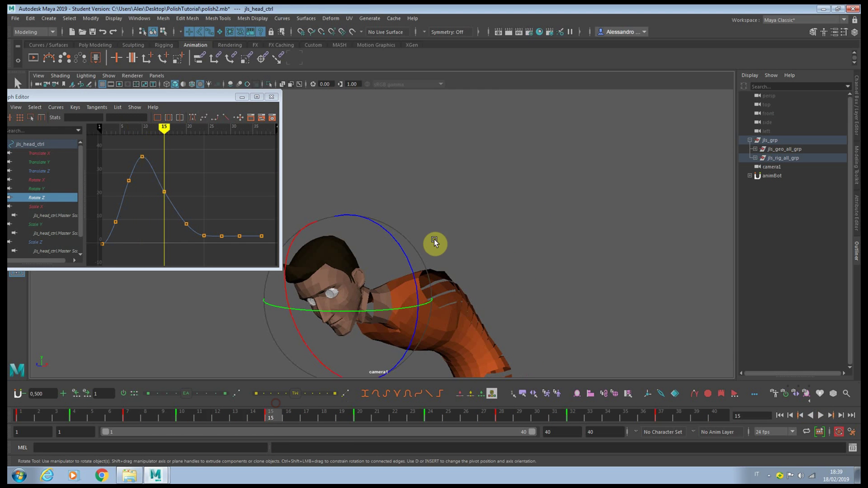
{"action": "left_click_drag", "start_coordinate": [391, 237], "coordinate": [392, 235]}
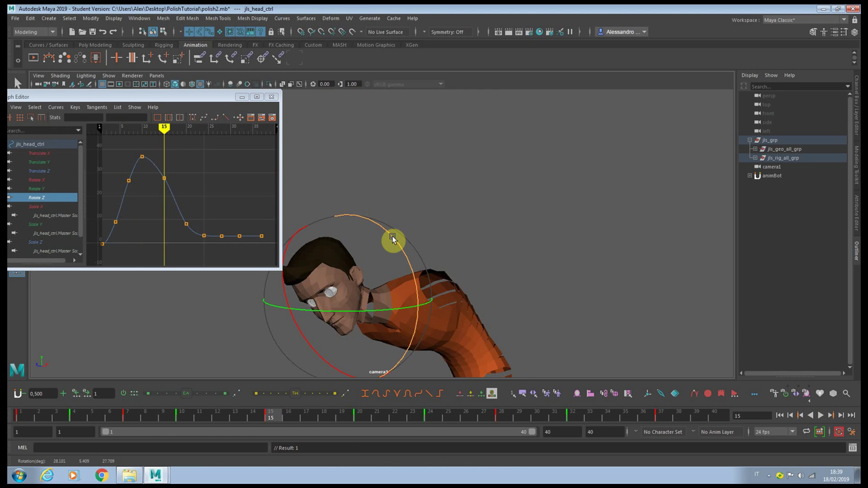
{"action": "key", "text": "period"}
{"action": "left_click_drag", "start_coordinate": [421, 170], "coordinate": [489, 130]}
{"action": "key", "text": "period"}
{"action": "key", "text": "."}
{"action": "key", "text": "."}
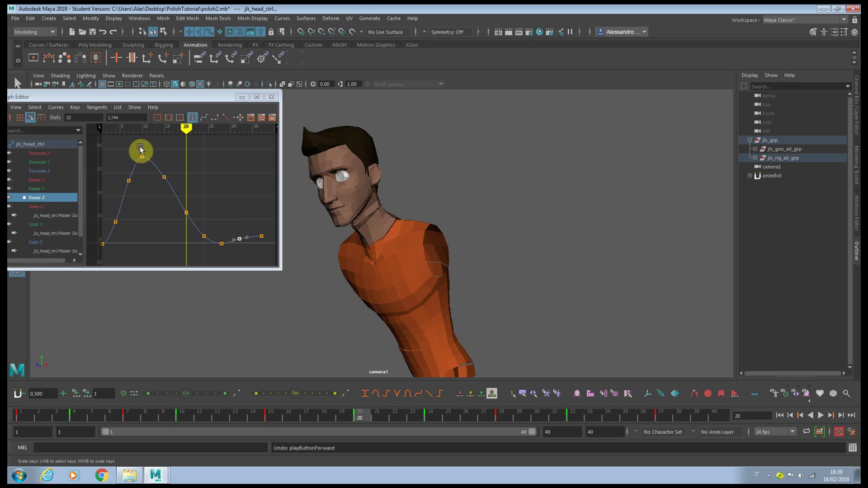
Smooth the settle of the head's Rotate Z curve by adjusting the keys between frames 20 and 32.
{"action": "left_click_drag", "start_coordinate": [141, 147], "coordinate": [179, 243]}
{"action": "left_click", "coordinate": [247, 220]}
{"action": "left_click_drag", "start_coordinate": [242, 243], "coordinate": [244, 244]}
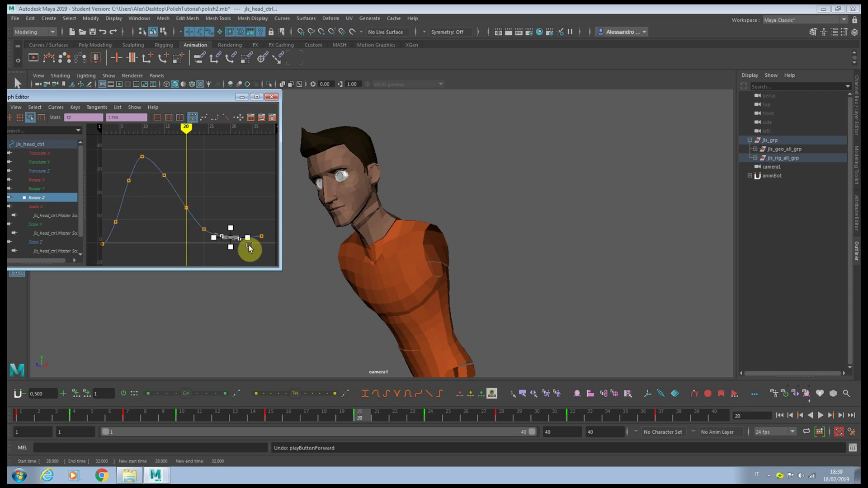
Lower the head's Rotate Z keys from frame 10 onward, bringing the last key to about -5.9, and scrub through the animation.
{"action": "key", "text": "f"}
{"action": "left_click", "coordinate": [216, 188]}
{"action": "left_click_drag", "start_coordinate": [126, 189], "coordinate": [161, 228]}
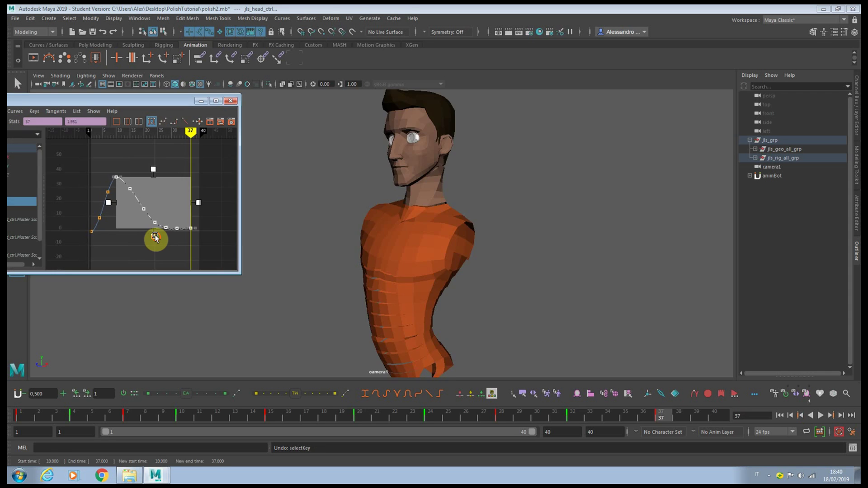
{"action": "left_click", "coordinate": [156, 235]}
{"action": "mouse_move", "coordinate": [157, 234]}
{"action": "left_mouse_down"}
{"action": "mouse_move", "coordinate": [151, 229]}
{"action": "mouse_move", "coordinate": [153, 244]}
{"action": "left_mouse_up"}
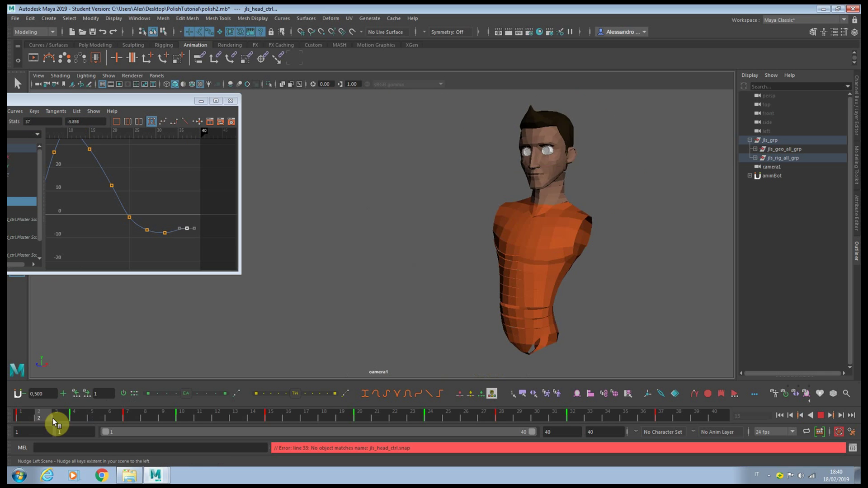
{"action": "left_click_drag", "start_coordinate": [187, 426], "coordinate": [697, 455]}
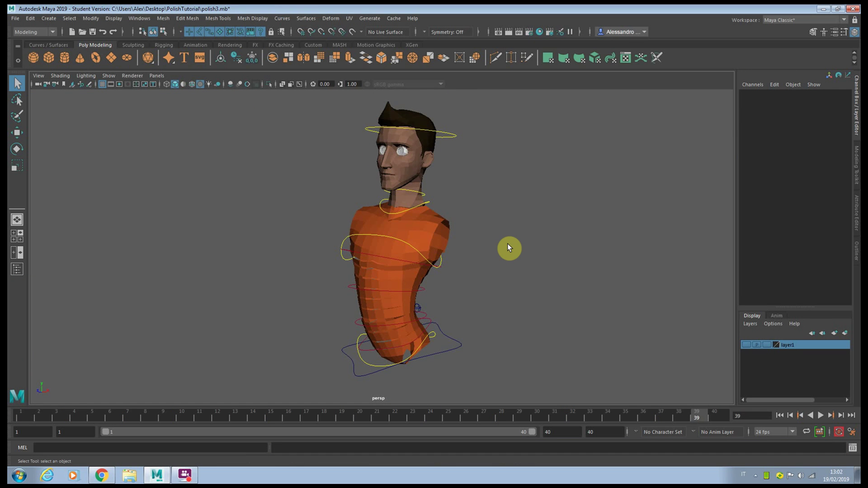
Rotate the IK hip control about Z to about -16.6 at frame 11 and about -19.4 at frame 15.
{"action": "left_click", "coordinate": [432, 340]}
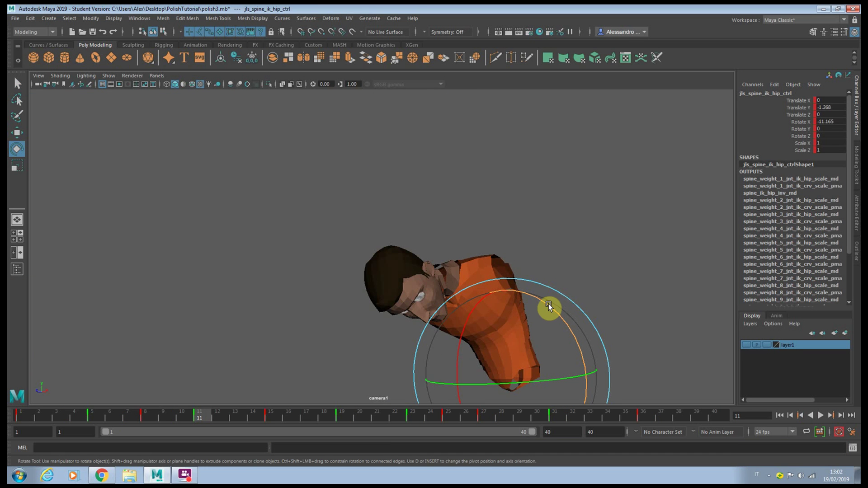
{"action": "left_click_drag", "start_coordinate": [548, 306], "coordinate": [503, 281]}
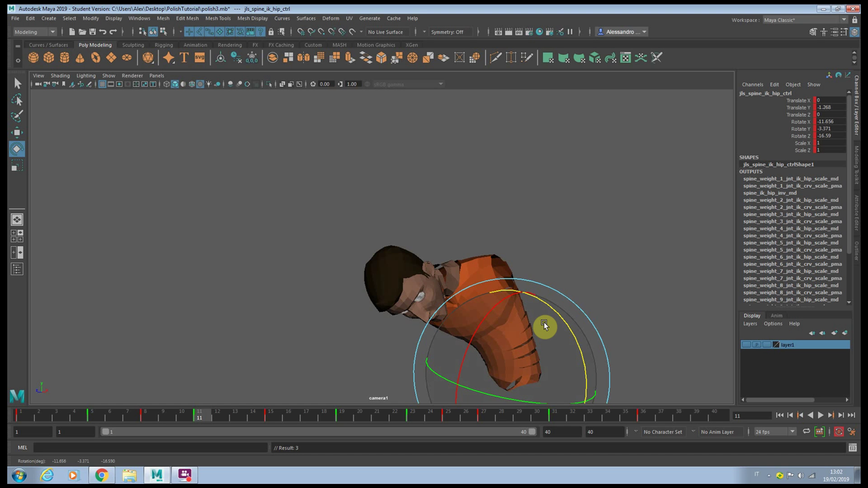
{"action": "key", "text": "."}
{"action": "left_click_drag", "start_coordinate": [519, 329], "coordinate": [531, 351]}
Return to the early frames and rotate the IK hip control about Z to about 0.4 at frame 5.
{"action": "key", "text": "alt+shift+v"}
{"action": "left_click_drag", "start_coordinate": [584, 299], "coordinate": [576, 290]}
{"action": "key", "text": "period"}
{"action": "key", "text": "period"}
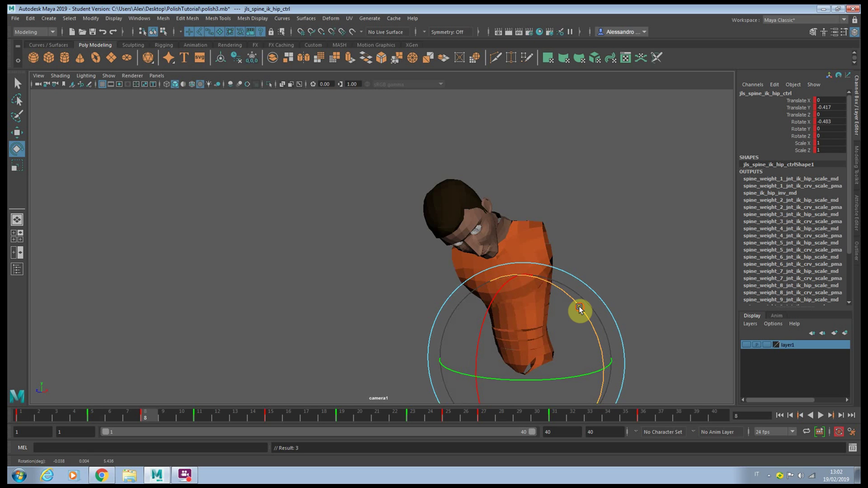
Rotate the IK hip control about Z to about -14.6 at frame 19, -11.3 at frame 23 and -7 at frame 25.
{"action": "key", "text": "period"}
{"action": "key", "text": "period"}
{"action": "key", "text": "period"}
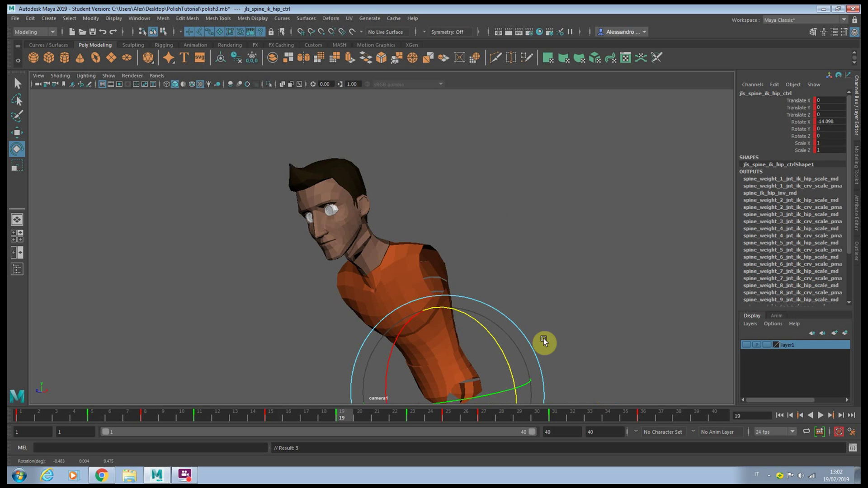
{"action": "key", "text": "period"}
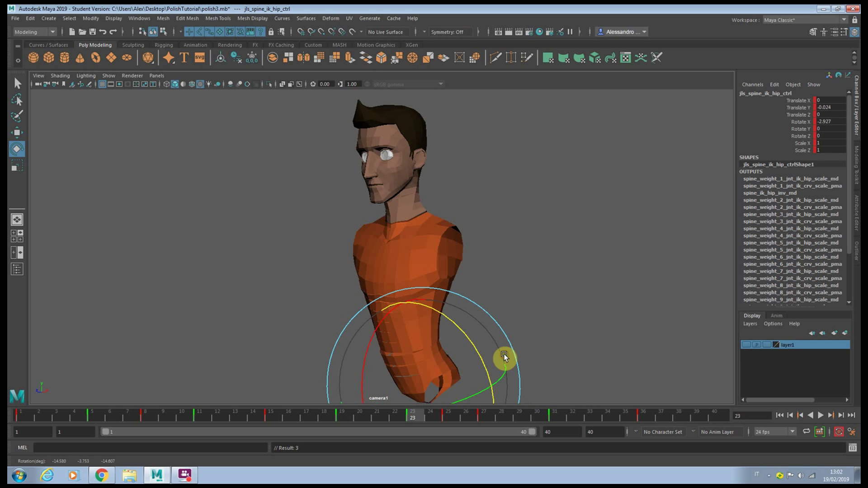
{"action": "key", "text": "period"}
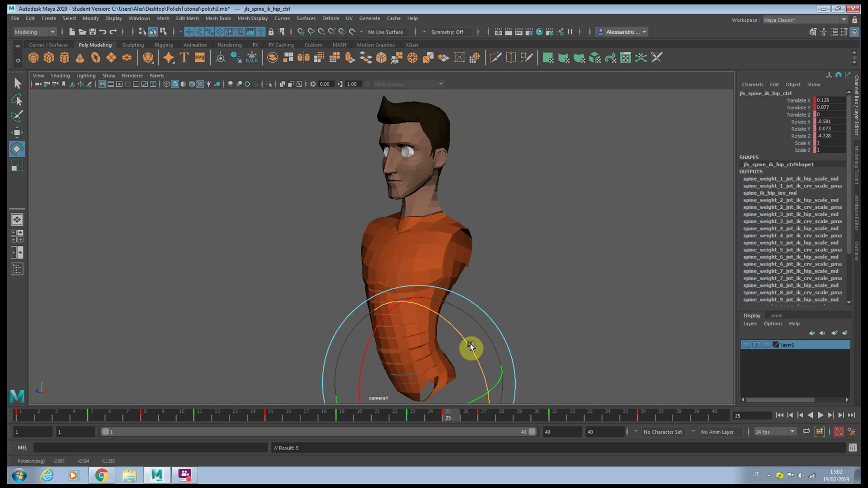
{"action": "key", "text": "period"}
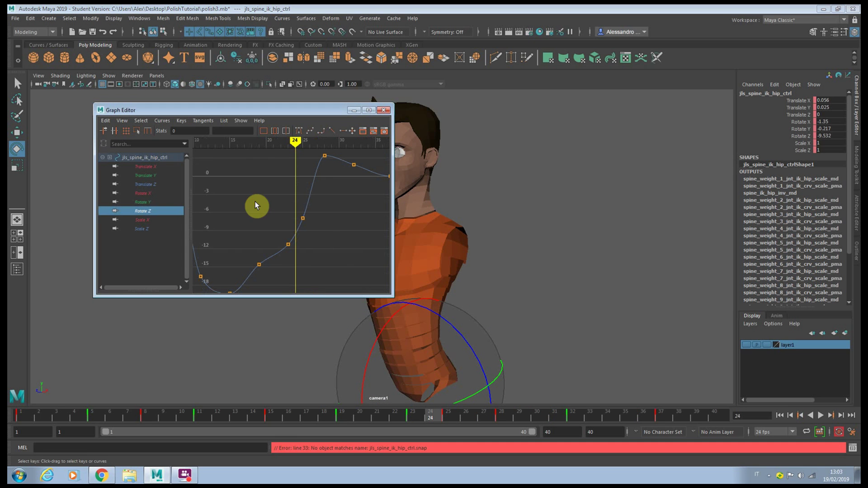
Raise the hip control's Rotate Z keys to about -5.3 at frame 23 and about 0.4 at frame 25.
{"action": "left_click_drag", "start_coordinate": [330, 253], "coordinate": [329, 252]}
{"action": "key", "text": "period"}
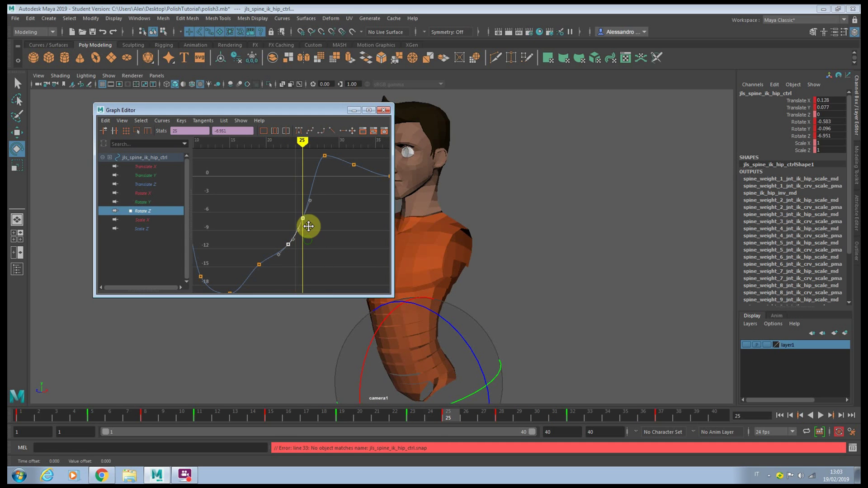
{"action": "middle_click_drag", "start_coordinate": [308, 226], "coordinate": [308, 199]}
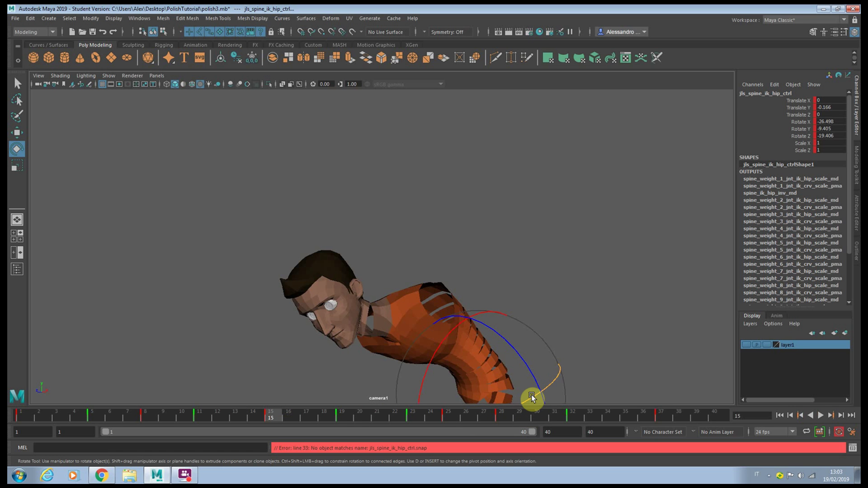
Rotate the IK hip control about Y to about -13.7 at frame 15 and about -8.4 at frame 19.
{"action": "mouse_move", "coordinate": [531, 396]}
{"action": "left_mouse_down"}
{"action": "mouse_move", "coordinate": [543, 394]}
{"action": "mouse_move", "coordinate": [534, 395]}
{"action": "left_mouse_up"}
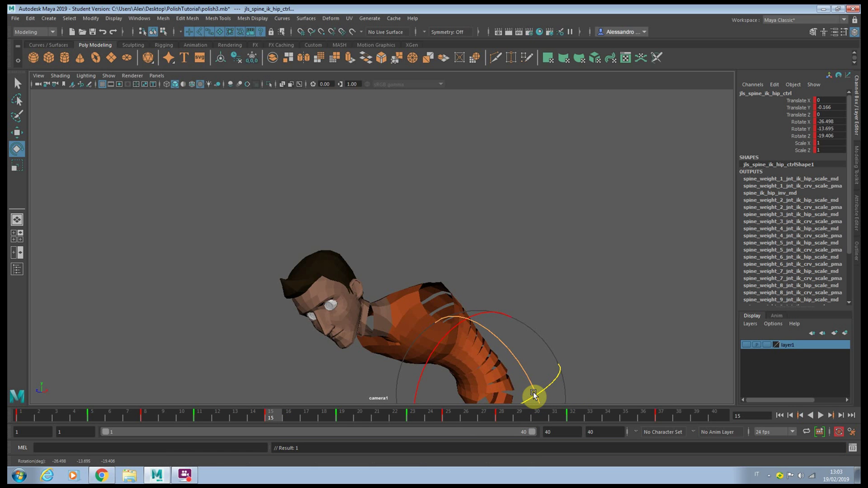
{"action": "key", "text": "period"}
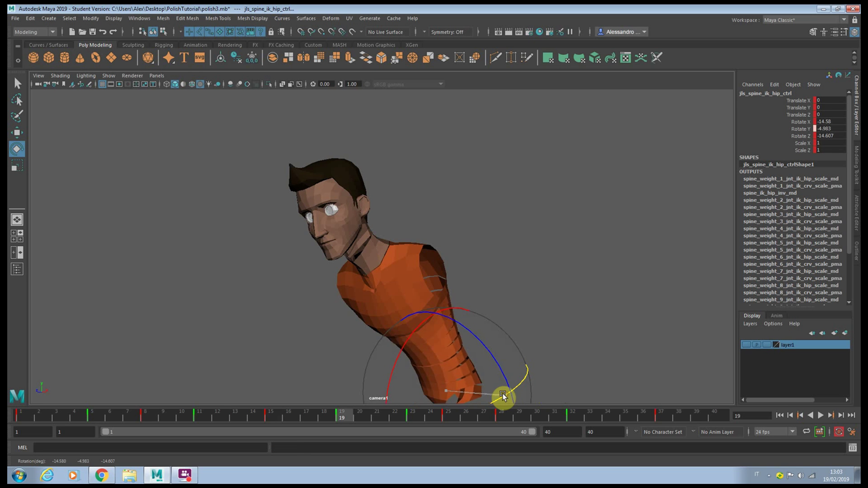
{"action": "key", "text": "period"}
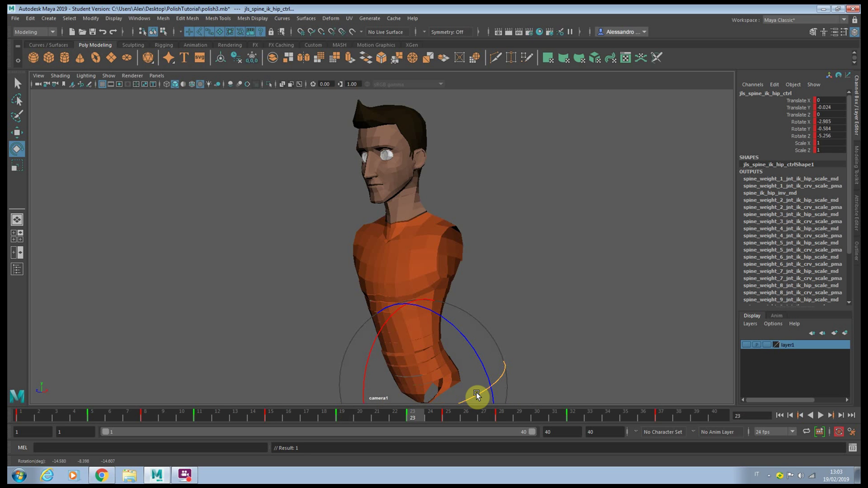
{"action": "key", "text": "period"}
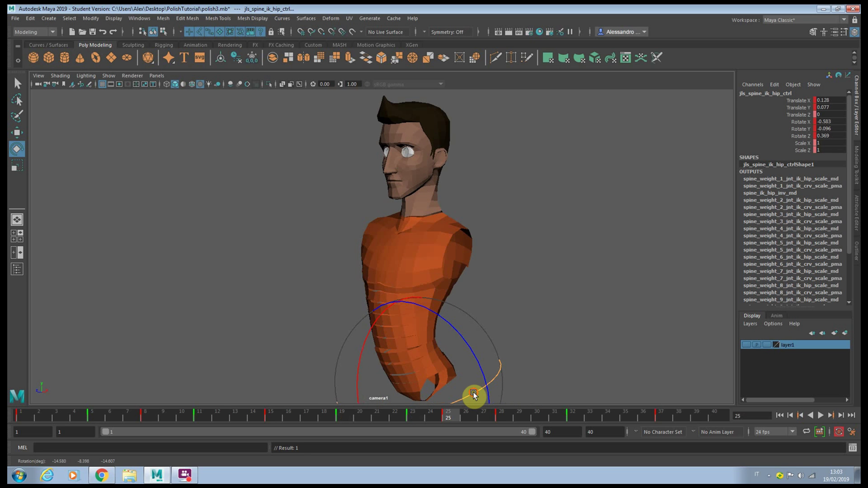
Rotate the hip control to about 0.9, 3 and 3.4 in X, Y and Z at frame 28, check the remaining keys and play back.
{"action": "left_click_drag", "start_coordinate": [473, 391], "coordinate": [364, 343]}
{"action": "key", "text": "s"}
{"action": "key", "text": "period"}
{"action": "key", "text": "period"}
{"action": "key", "text": "period"}
{"action": "key", "text": "k"}
{"action": "key", "text": "period"}
{"action": "key", "text": "period"}
{"action": "key", "text": "period"}
{"action": "key", "text": "period"}
{"action": "key", "text": "period"}
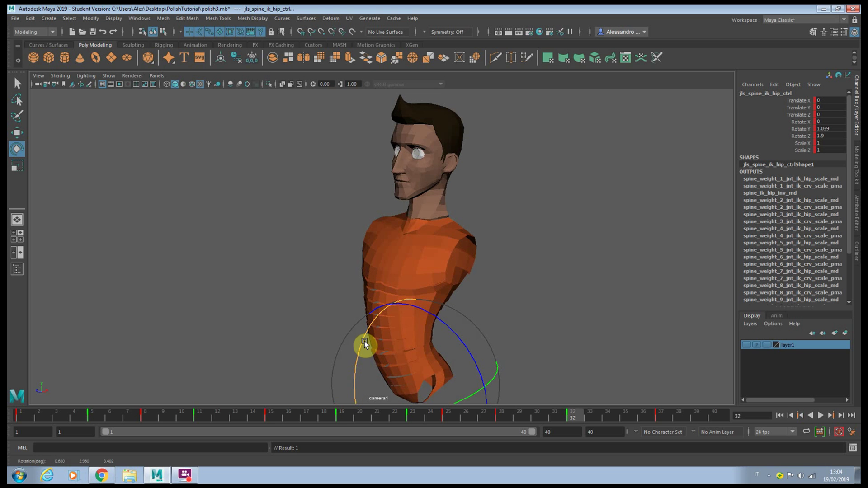
{"action": "key", "text": "alt+v"}
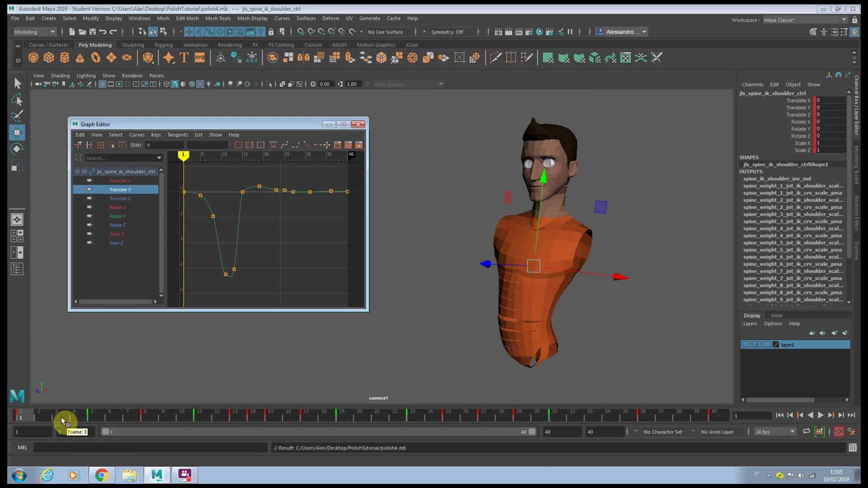
Lower the IK shoulder control's Translate Y to about -3.1 at frame 8 and lower it further at frame 11.
{"action": "left_click_drag", "start_coordinate": [61, 417], "coordinate": [145, 419]}
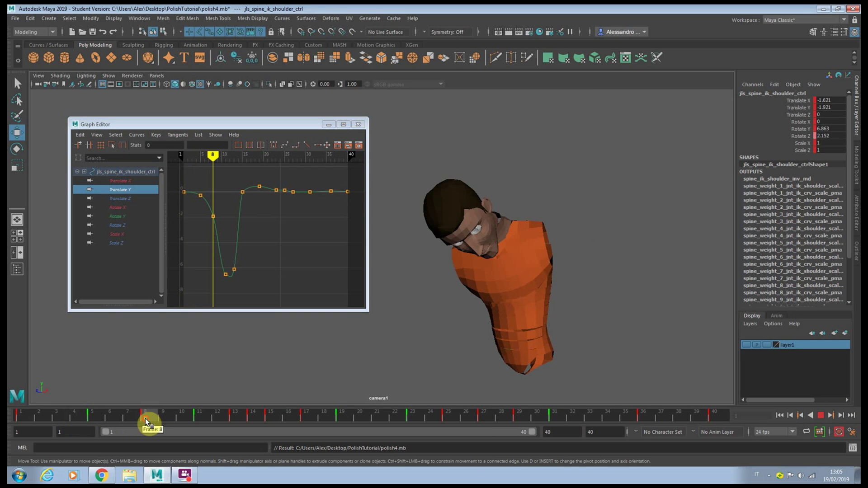
{"action": "left_click_drag", "start_coordinate": [501, 231], "coordinate": [503, 232]}
{"action": "key", "text": "period"}
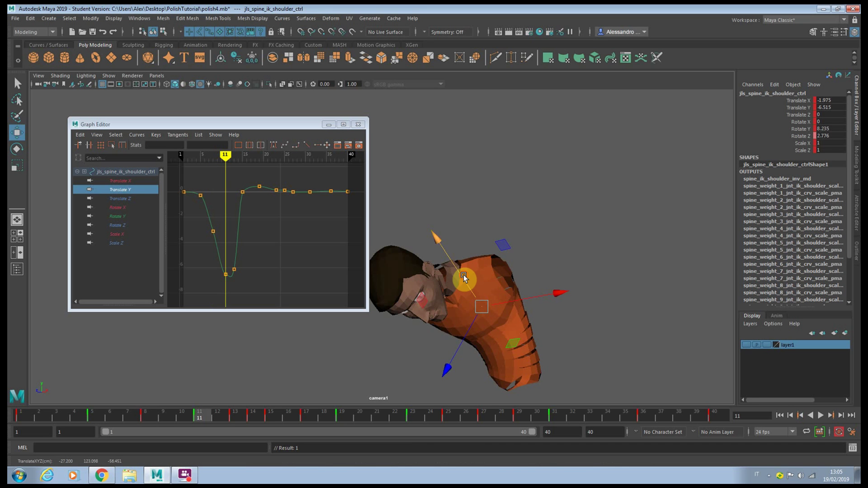
{"action": "left_click_drag", "start_coordinate": [465, 281], "coordinate": [467, 280]}
Lower the IK shoulder control along Y to about -9.5 at frame 13 and lower it at frame 15 as well.
{"action": "key", "text": "period"}
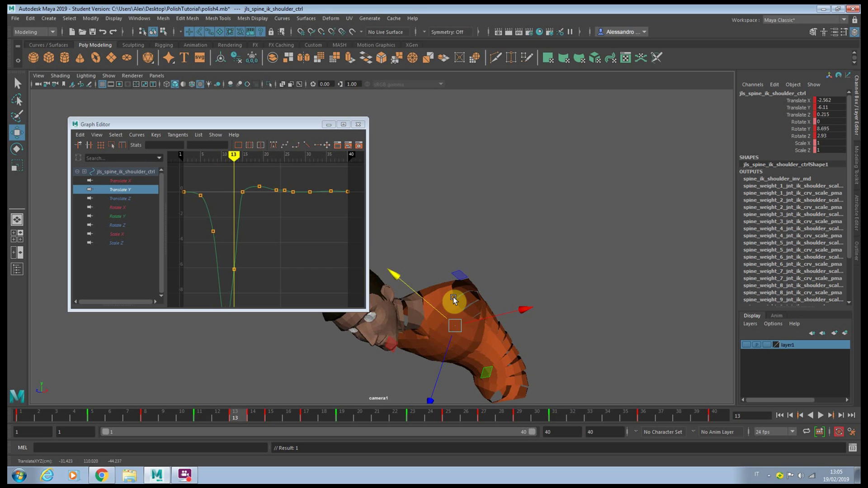
{"action": "left_click_drag", "start_coordinate": [434, 305], "coordinate": [438, 310]}
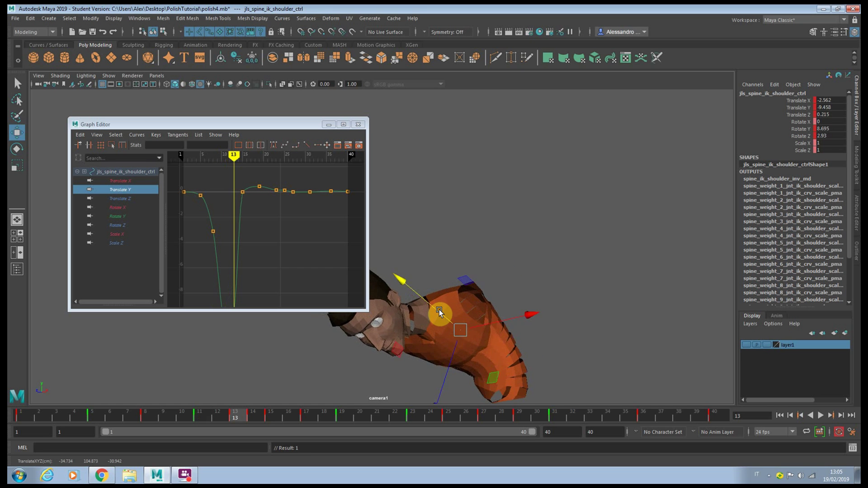
{"action": "key", "text": "alt+period"}
{"action": "key", "text": "alt+period"}
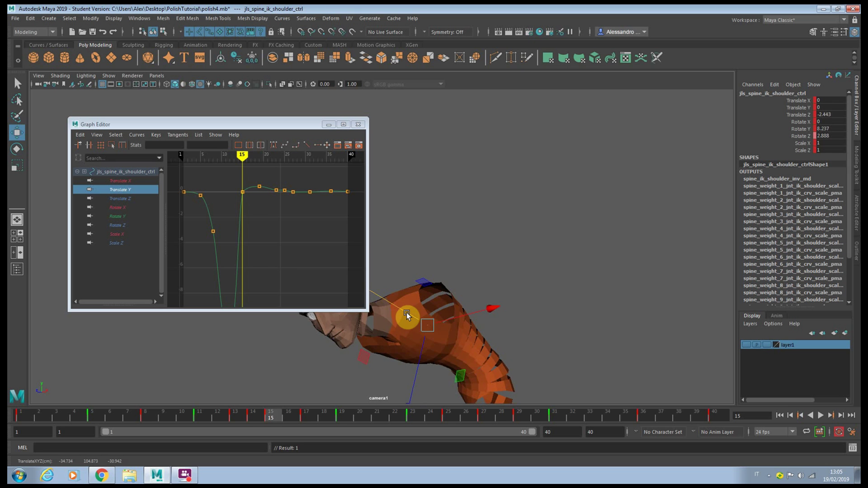
{"action": "left_click_drag", "start_coordinate": [407, 315], "coordinate": [416, 321]}
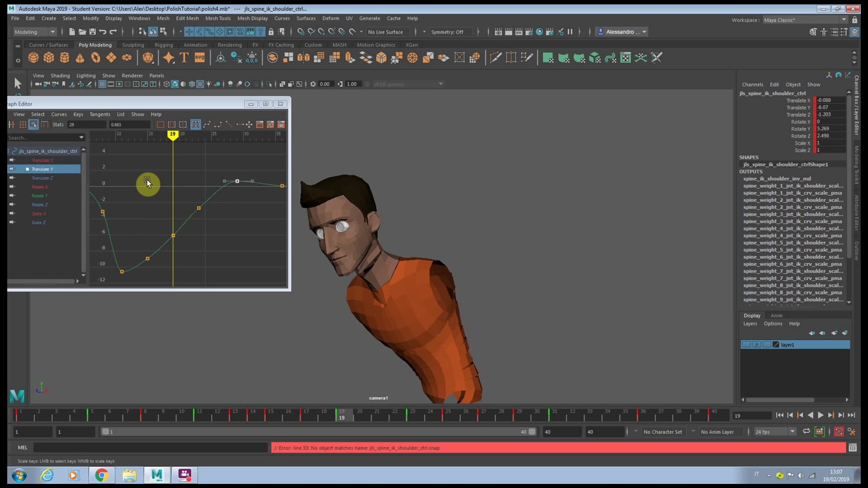
Raise the shoulder's Translate Y keys to about -4.1 at frame 19 and about -0.5 at frame 23, and play the animation.
{"action": "left_click_drag", "start_coordinate": [147, 180], "coordinate": [203, 247]}
{"action": "middle_click_drag", "start_coordinate": [197, 264], "coordinate": [196, 246]}
{"action": "left_click_drag", "start_coordinate": [180, 185], "coordinate": [212, 207]}
{"action": "key", "text": "period"}
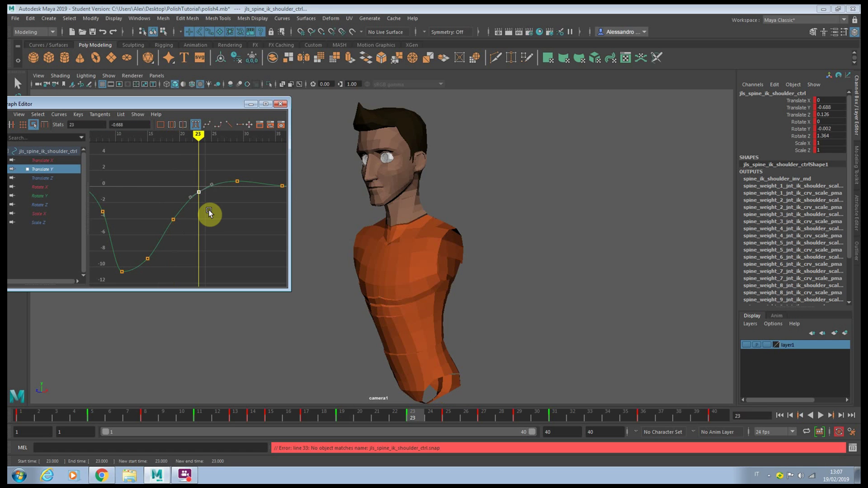
{"action": "middle_click_drag", "start_coordinate": [207, 210], "coordinate": [207, 209]}
{"action": "key", "text": "alt+v"}
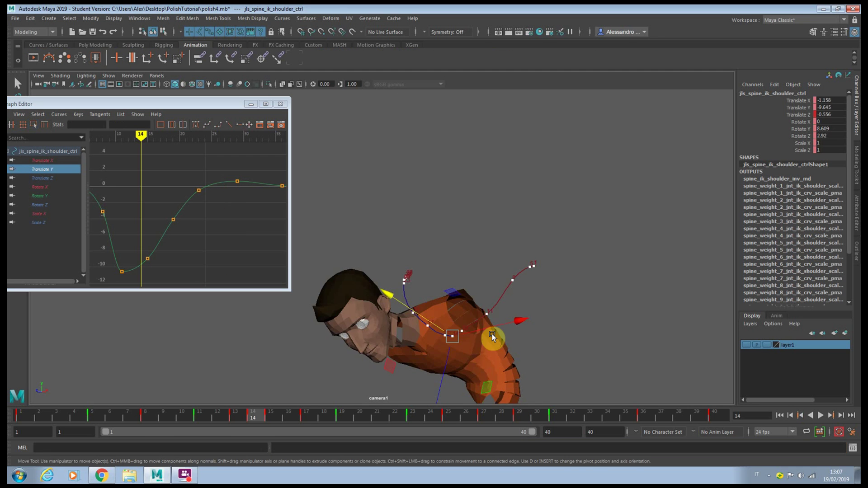
Move the IK shoulder control to about -2 in Translate X and about -11.7 in Translate Y at frame 13.
{"action": "key", "text": "alt+comma"}
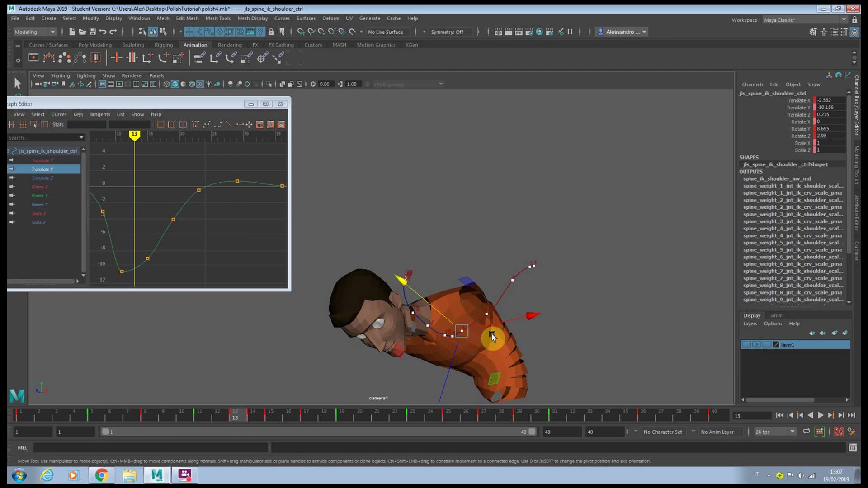
{"action": "left_click_drag", "start_coordinate": [441, 310], "coordinate": [443, 312]}
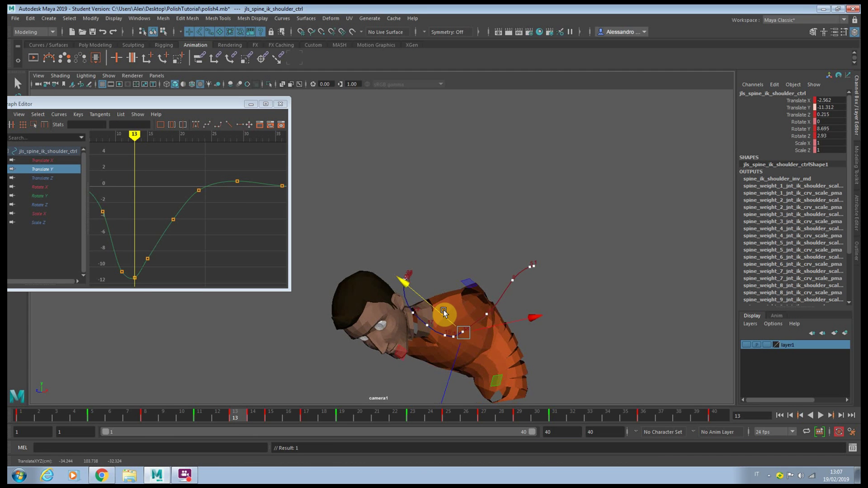
{"action": "left_click_drag", "start_coordinate": [498, 325], "coordinate": [500, 324]}
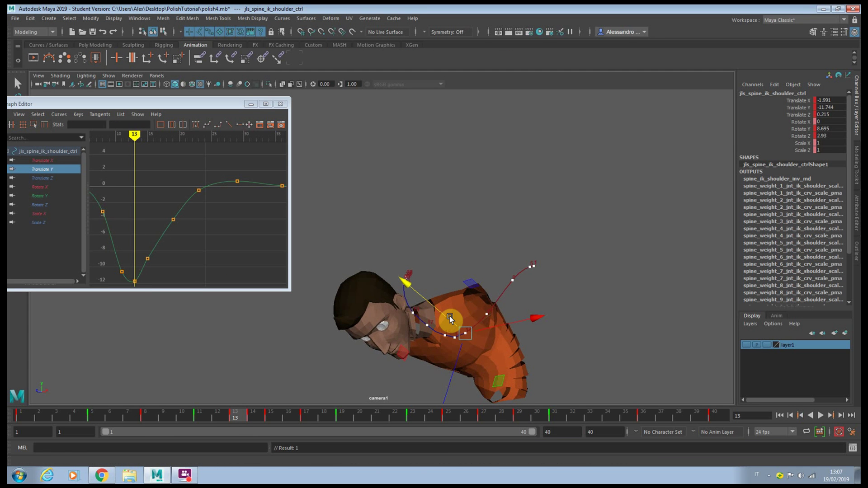
Nudge the shoulder control along its Z axis at frame 17 and step through the following frames to check the motion-trail arc.
{"action": "key", "text": "alt+period"}
{"action": "key", "text": "alt+period"}
{"action": "key", "text": "alt+period"}
{"action": "key", "text": "alt+period"}
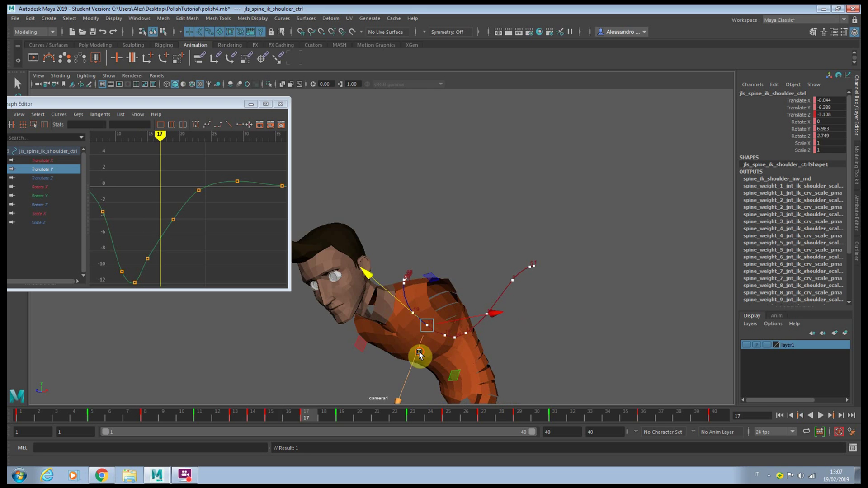
{"action": "left_click_drag", "start_coordinate": [419, 355], "coordinate": [418, 356]}
{"action": "key", "text": "alt+period"}
{"action": "key", "text": "alt+period"}
{"action": "key", "text": "alt+period"}
{"action": "key", "text": "alt+period"}
{"action": "key", "text": "alt+period"}
{"action": "key", "text": "alt+period"}
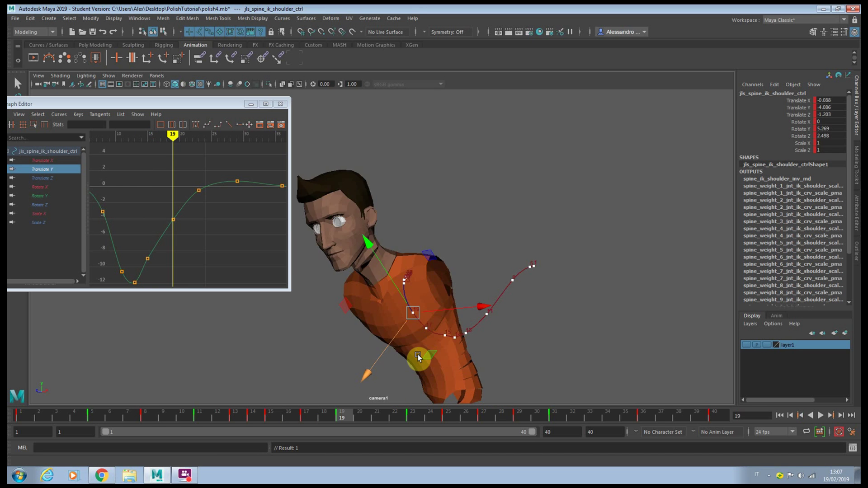
Step back to frame 15, move the IK shoulder control to about -1.6 in Translate Z, and play the animation.
{"action": "key", "text": "alt+comma"}
{"action": "key", "text": "alt+comma"}
{"action": "key", "text": "alt+comma"}
{"action": "key", "text": "alt+comma"}
{"action": "key", "text": "alt+comma"}
{"action": "key", "text": "alt+comma"}
{"action": "key", "text": "alt+comma"}
{"action": "key", "text": "alt+comma"}
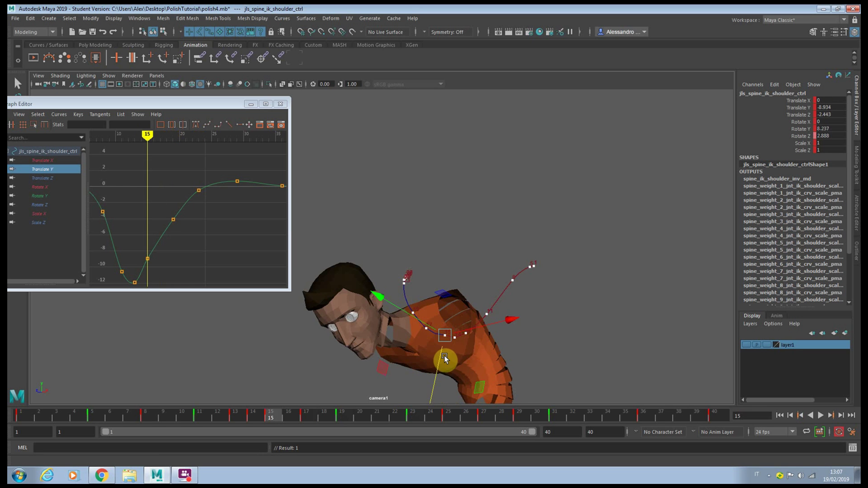
{"action": "left_click_drag", "start_coordinate": [442, 361], "coordinate": [439, 364]}
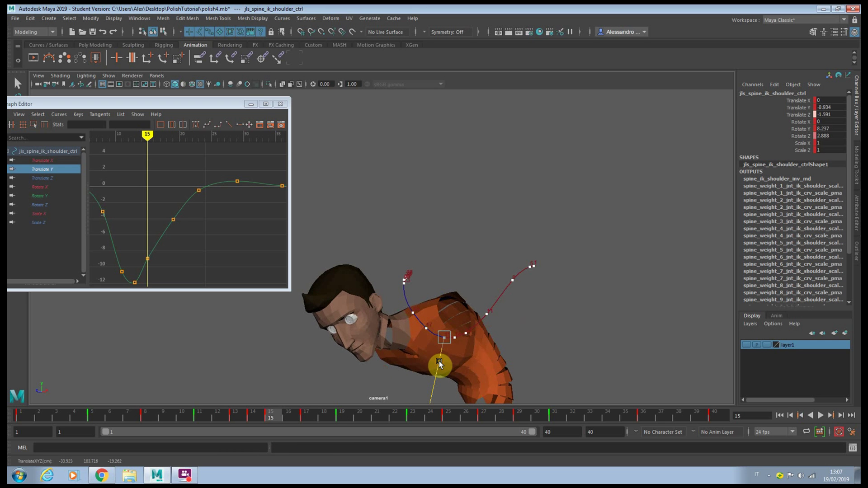
{"action": "left_click", "coordinate": [820, 415]}
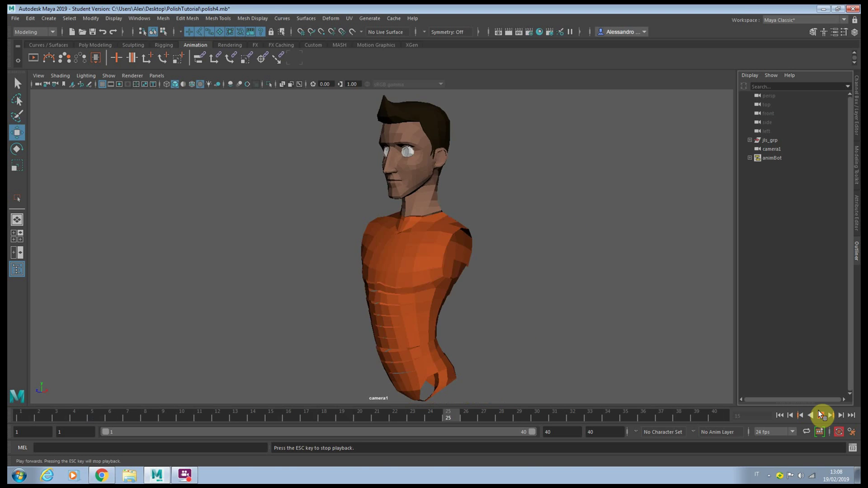
Adjust the head control along its local Y axis on the keys at frames 7, 10 and 15.
{"action": "left_click_drag", "start_coordinate": [27, 414], "coordinate": [127, 412]}
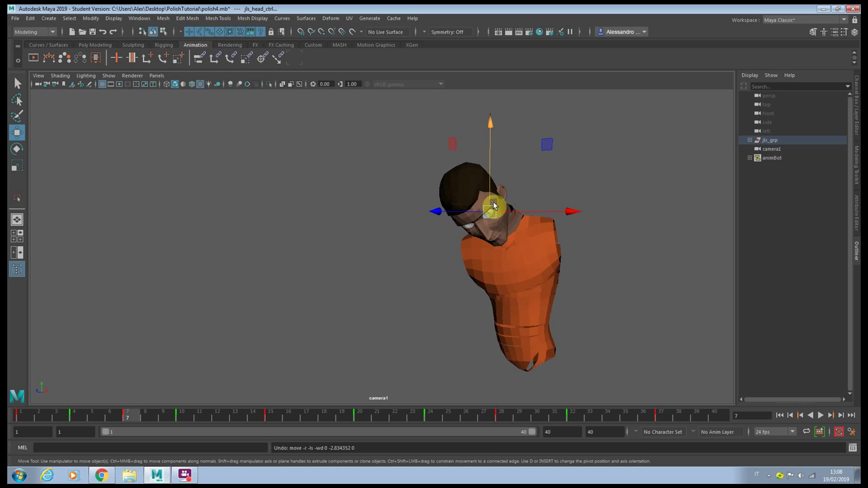
{"action": "left_click_drag", "start_coordinate": [473, 196], "coordinate": [468, 194]}
{"action": "key", "text": "period"}
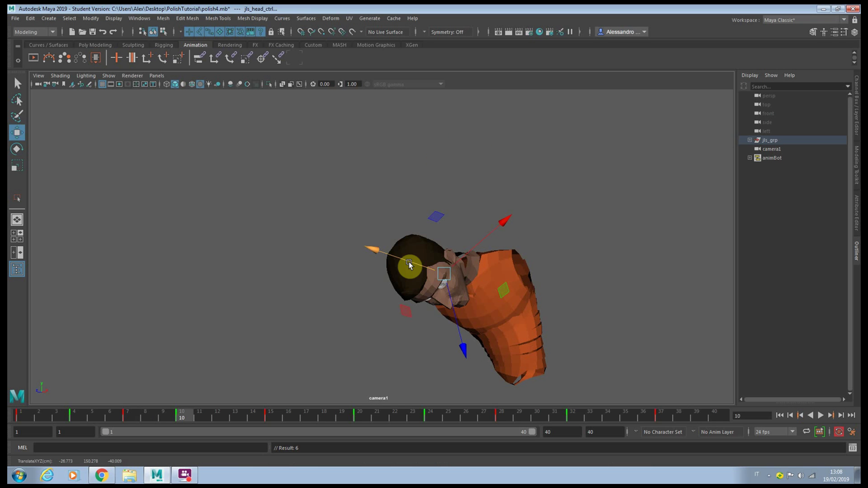
{"action": "left_click_drag", "start_coordinate": [410, 262], "coordinate": [413, 262]}
{"action": "key", "text": "period"}
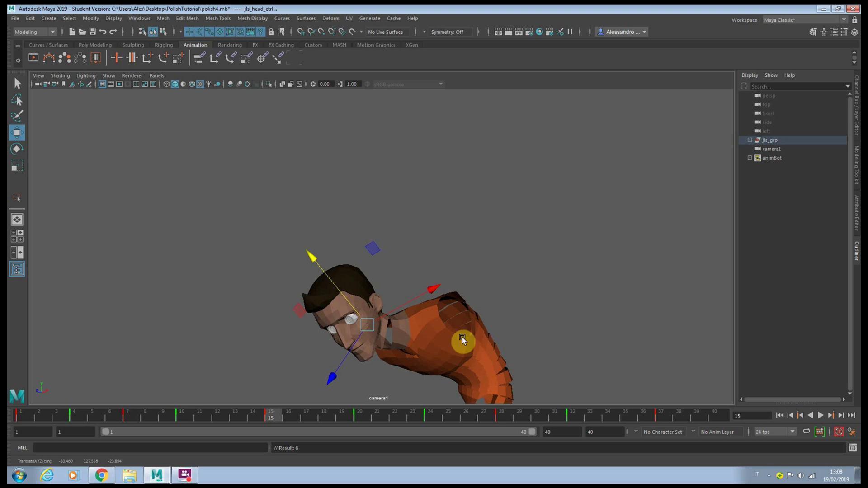
{"action": "left_click_drag", "start_coordinate": [341, 295], "coordinate": [348, 297]}
{"action": "key", "text": "period"}
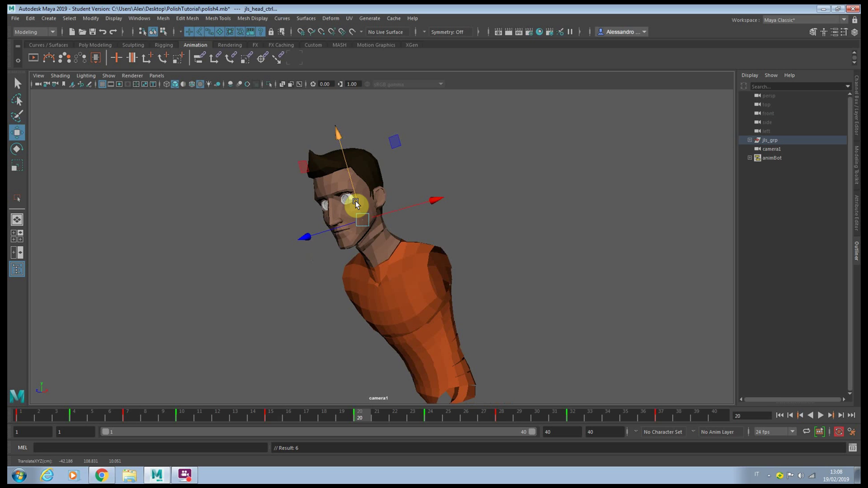
Check the head control's remaining keys from frame 20 onward and nudge it along Y where needed, including at frame 37.
{"action": "key", "text": "period"}
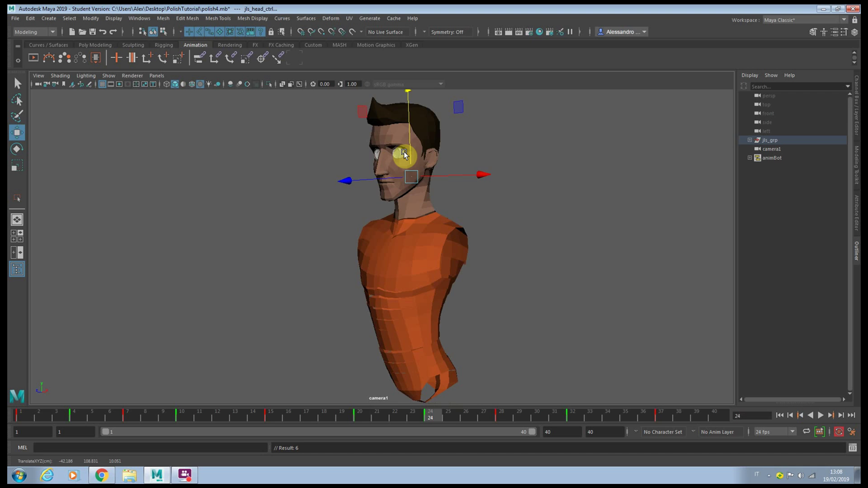
{"action": "key", "text": "comma"}
{"action": "key", "text": "period"}
{"action": "key", "text": "period"}
{"action": "key", "text": "comma"}
{"action": "key", "text": "period"}
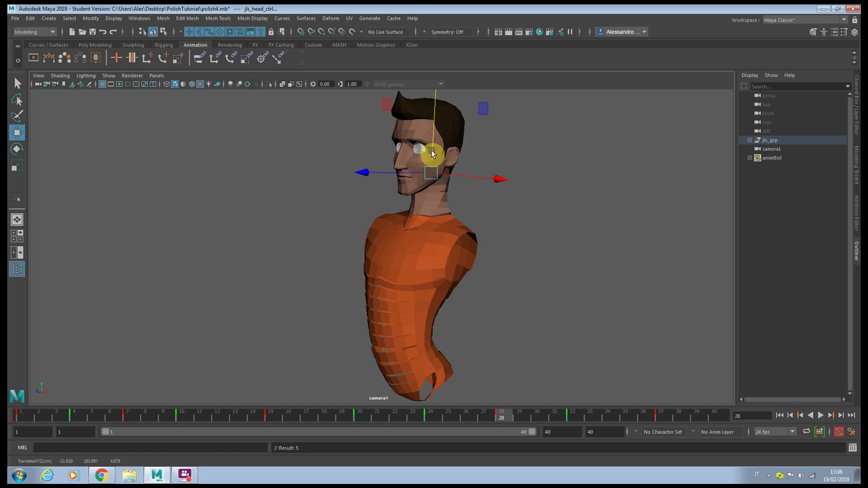
{"action": "key", "text": "period"}
{"action": "key", "text": "period"}
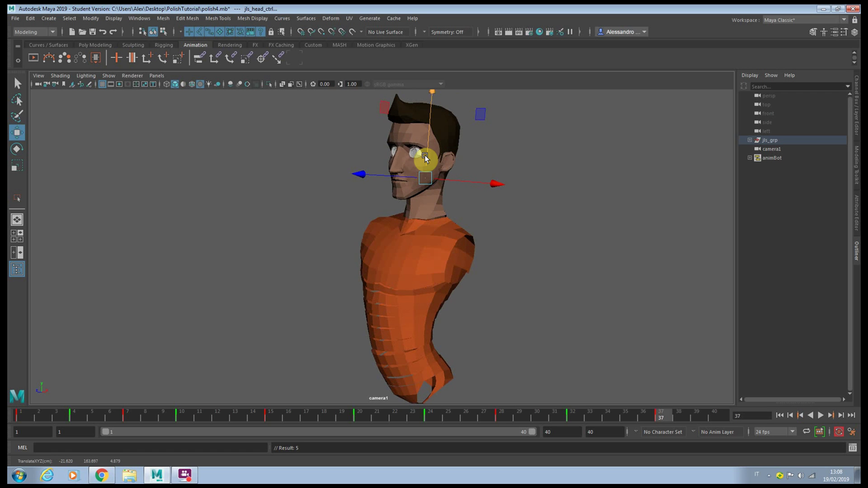
{"action": "left_click_drag", "start_coordinate": [426, 156], "coordinate": [427, 157]}
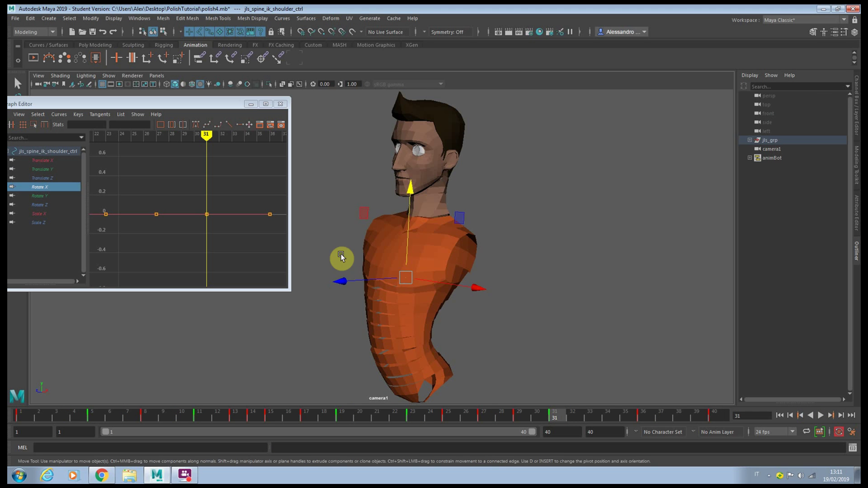
Rotate the IK shoulder control to about -1 in Rotate X at frame 31 and frame its curve.
{"action": "key", "text": "e"}
{"action": "left_click_drag", "start_coordinate": [362, 227], "coordinate": [368, 226]}
{"action": "left_click", "coordinate": [178, 204]}
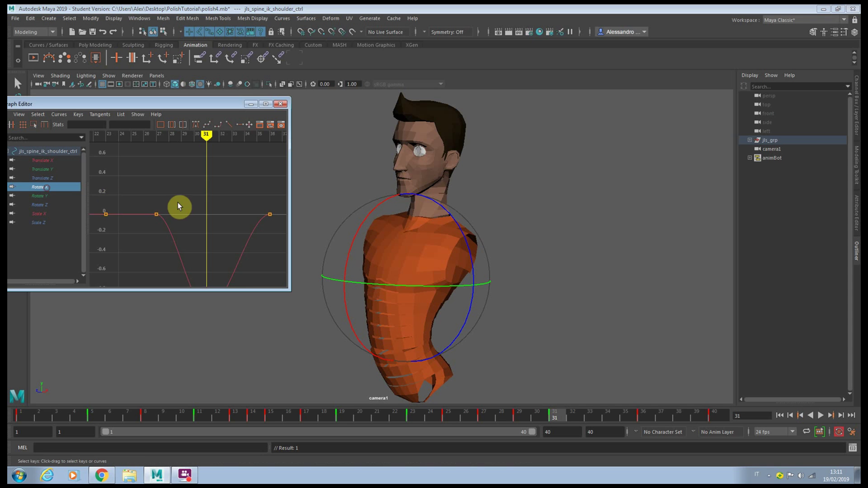
{"action": "key", "text": "f"}
{"action": "key", "text": "f"}
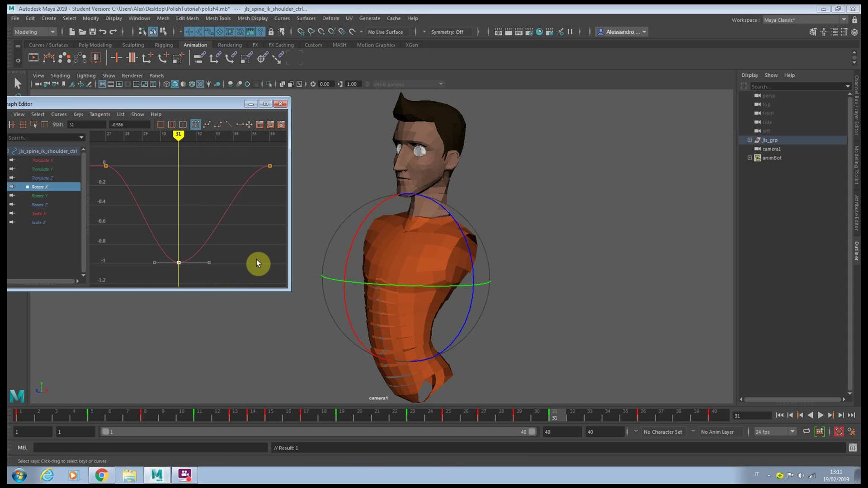
Lower the shoulder's last two Rotate X keys, bringing frame 36 to about -0.6 and frame 40 to about -0.5.
{"action": "left_click", "coordinate": [721, 413]}
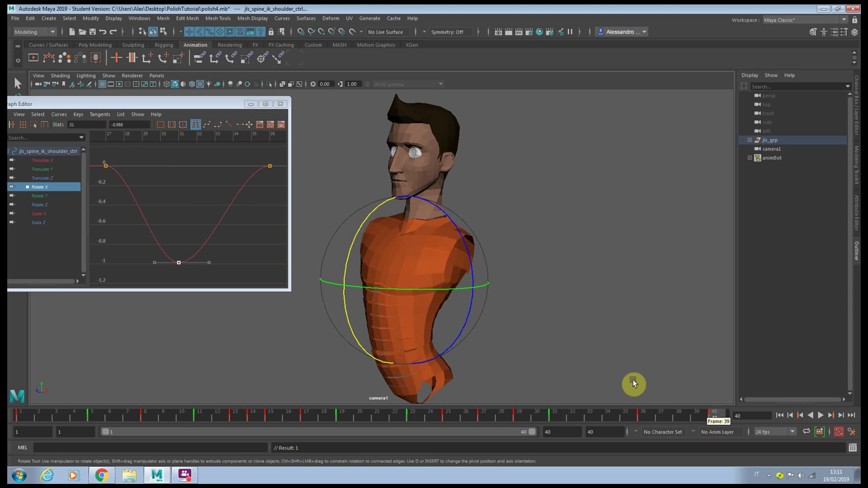
{"action": "scroll", "coordinate": [204, 224], "scroll_direction": "down", "scroll_amount": 3}
{"action": "scroll", "coordinate": [205, 224], "scroll_direction": "up", "scroll_amount": 3}
{"action": "middle_click_drag", "start_coordinate": [222, 214], "coordinate": [238, 242], "text": "alt"}
{"action": "right_click_drag", "start_coordinate": [244, 246], "coordinate": [190, 198], "text": "alt"}
{"action": "left_click_drag", "start_coordinate": [189, 194], "coordinate": [244, 233]}
{"action": "middle_click_drag", "start_coordinate": [244, 240], "coordinate": [243, 257]}
Lower the shoulder's Rotate X keys slightly at frame 23 and to about -0.76 at frame 27, and play the animation.
{"action": "middle_click_drag", "start_coordinate": [186, 249], "coordinate": [244, 258], "text": "alt"}
{"action": "left_click_drag", "start_coordinate": [165, 199], "coordinate": [179, 235]}
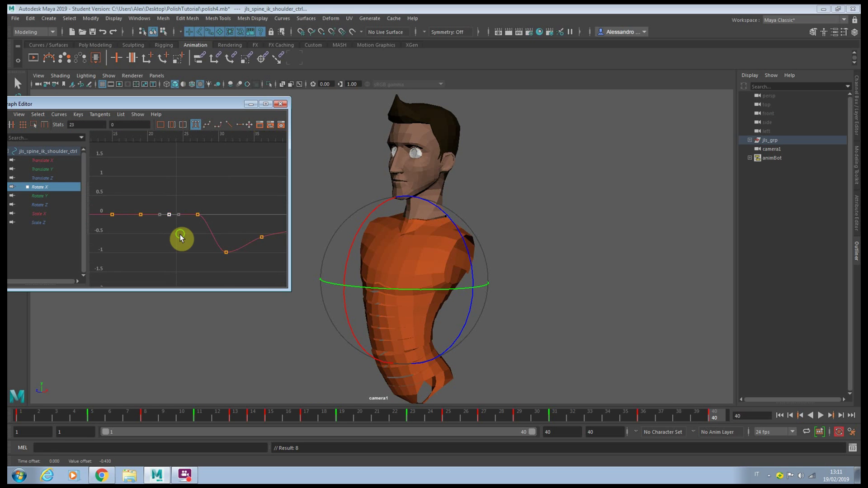
{"action": "middle_click_drag", "start_coordinate": [180, 235], "coordinate": [179, 239]}
{"action": "left_click_drag", "start_coordinate": [191, 196], "coordinate": [208, 237]}
{"action": "middle_click_drag", "start_coordinate": [207, 242], "coordinate": [206, 271]}
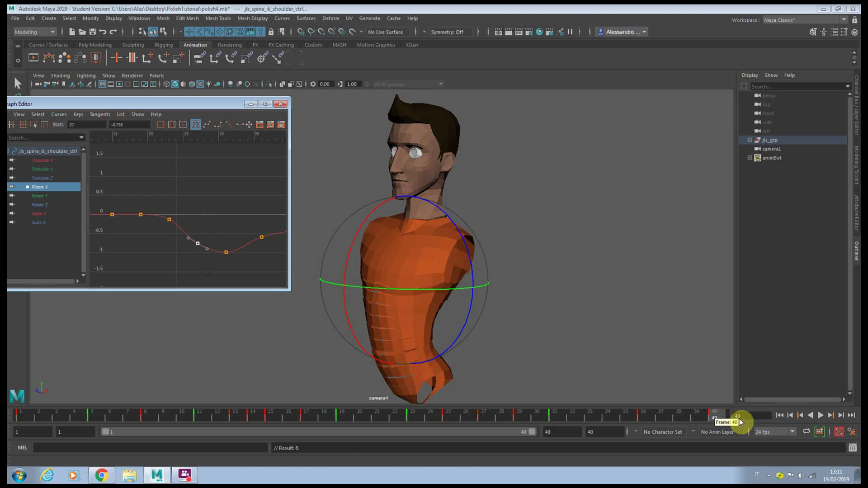
{"action": "left_click", "coordinate": [820, 415]}
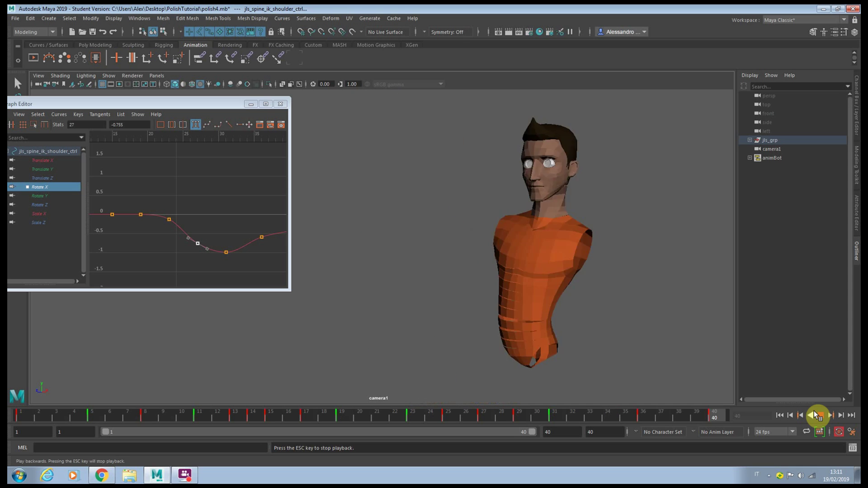
{"action": "left_click", "coordinate": [817, 414]}
Scale up the shoulder's negative Rotate X keys, bringing frame 40 to about -1.04, and play the animation.
{"action": "scroll", "coordinate": [207, 161], "scroll_direction": "down", "scroll_amount": 4}
{"action": "left_click_drag", "start_coordinate": [165, 206], "coordinate": [198, 242]}
{"action": "left_click", "coordinate": [33, 125]}
{"action": "left_click_drag", "start_coordinate": [251, 203], "coordinate": [215, 222]}
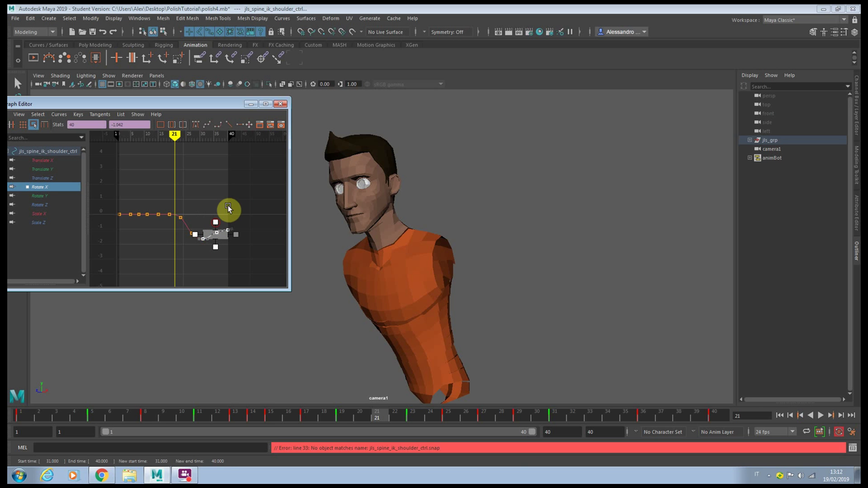
{"action": "left_click", "coordinate": [821, 416]}
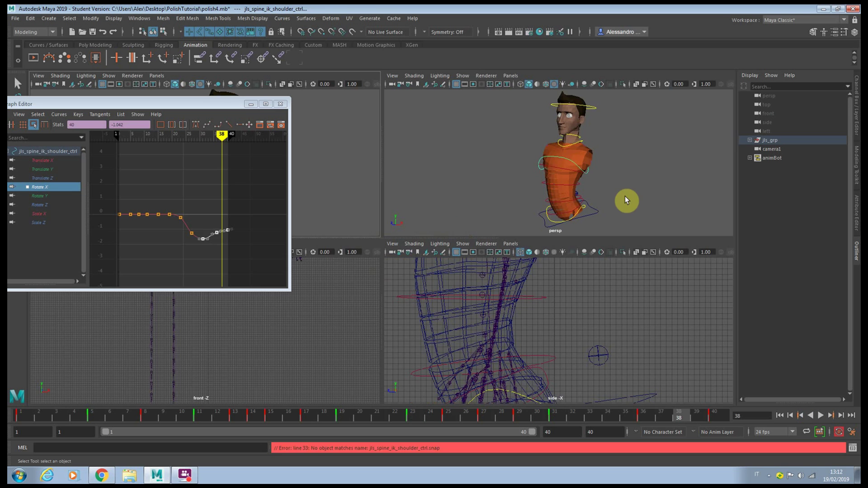
Select the neck control in the perspective view, close the Graph Editor and scrub the camera view to frame 15 for rotating.
{"action": "left_click", "coordinate": [606, 151]}
{"action": "left_click", "coordinate": [579, 140]}
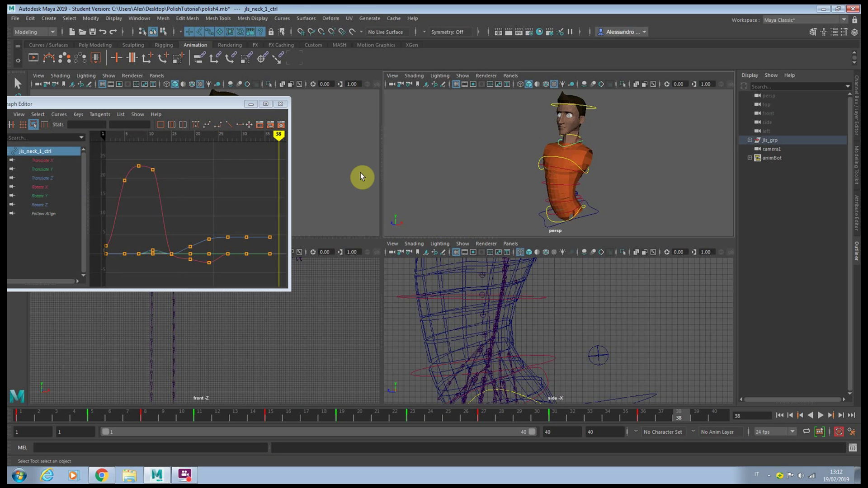
{"action": "key", "text": "space"}
{"action": "left_click", "coordinate": [281, 104]}
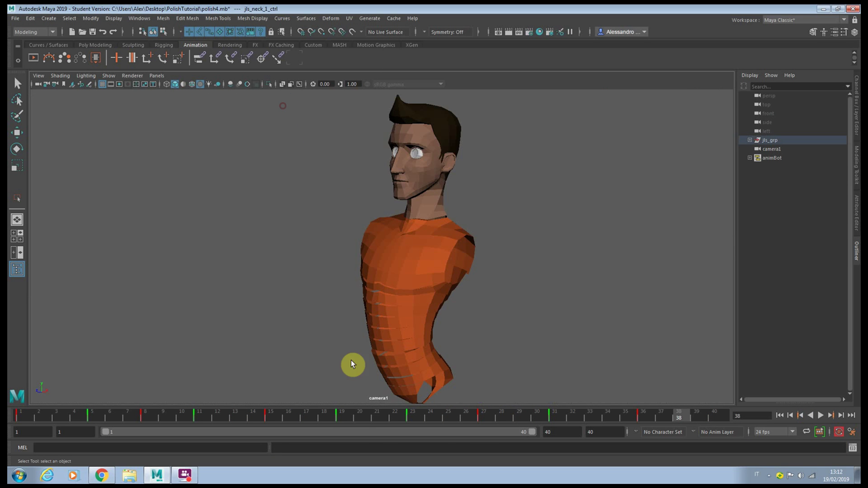
{"action": "left_click_drag", "start_coordinate": [321, 416], "coordinate": [464, 427]}
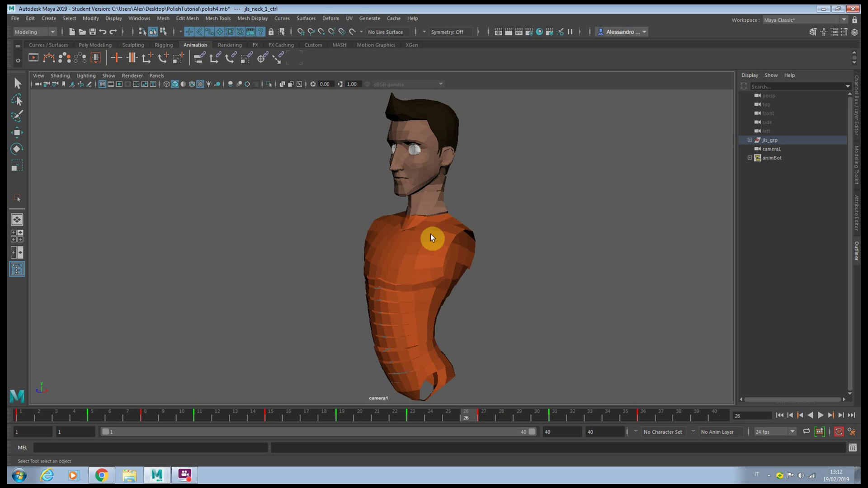
{"action": "left_click", "coordinate": [348, 426]}
{"action": "key", "text": "e"}
{"action": "key", "text": "comma"}
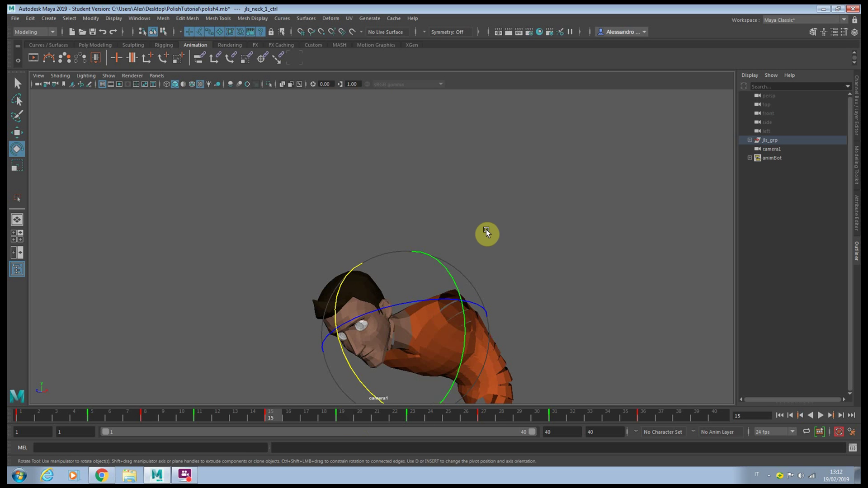
Rotate the neck control about Z at frames 19 and 23, set the following keys, and play the animation.
{"action": "key", "text": "period"}
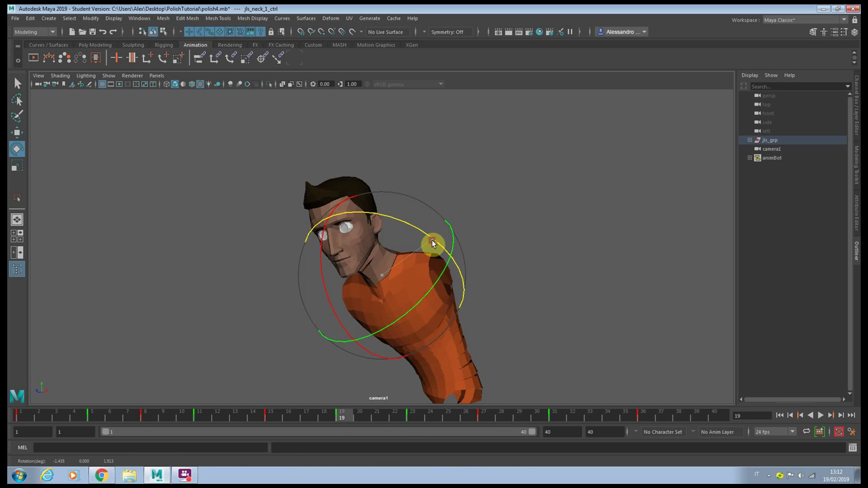
{"action": "key", "text": "period"}
{"action": "left_click_drag", "start_coordinate": [458, 191], "coordinate": [492, 202]}
{"action": "key", "text": "period"}
{"action": "key", "text": "period"}
{"action": "key", "text": "period"}
{"action": "key", "text": "s"}
{"action": "left_click", "coordinate": [820, 417]}
{"action": "left_click", "coordinate": [820, 417]}
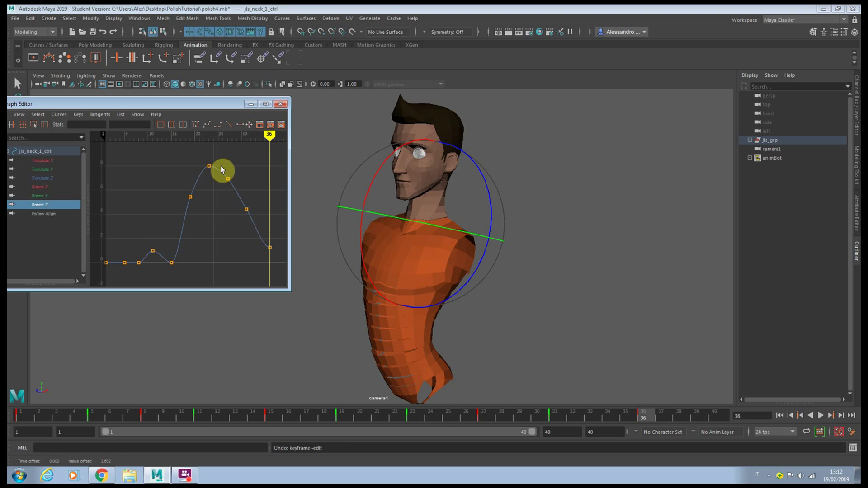
Lower the neck's Rotate Z keys to about 4.7 at frame 27 and 2.3 at frame 31, and play the animation.
{"action": "left_click_drag", "start_coordinate": [222, 170], "coordinate": [252, 242]}
{"action": "middle_click_drag", "start_coordinate": [252, 242], "coordinate": [248, 271]}
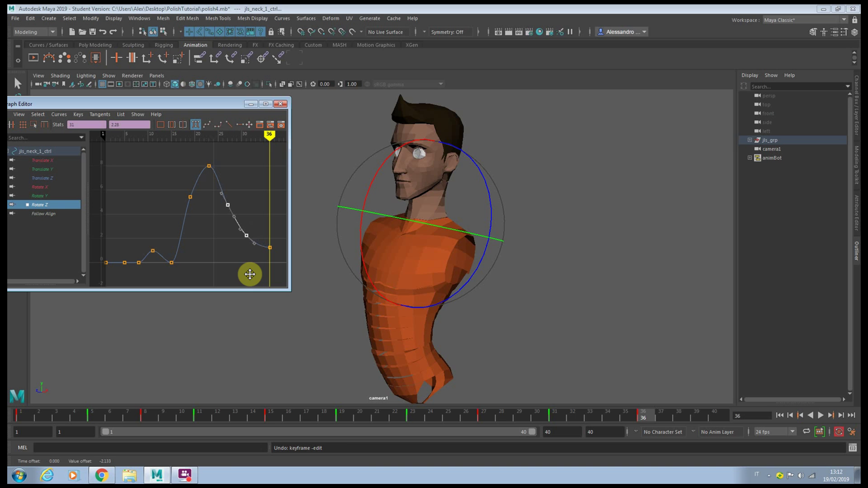
{"action": "left_click", "coordinate": [821, 416]}
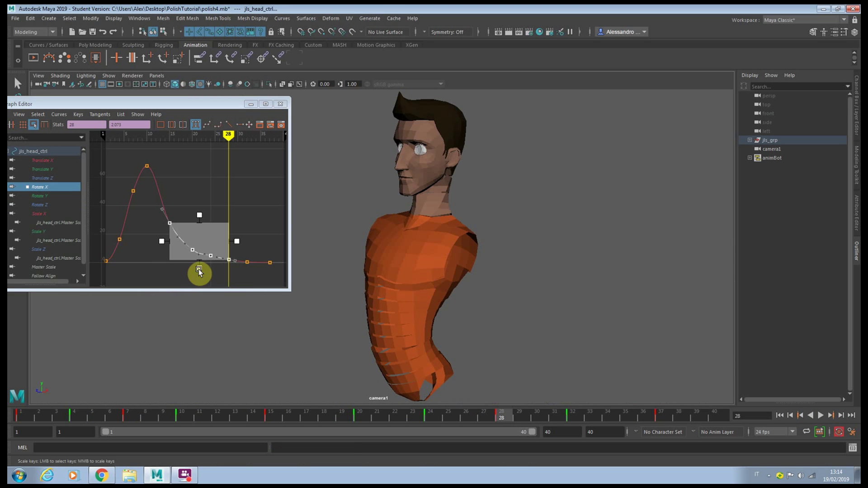
Scale the head's Rotate X keys between frames 15 and 28 downward to about -1.9 at frame 28, and lower frame 24 to about -0.7.
{"action": "middle_click_drag", "start_coordinate": [199, 271], "coordinate": [202, 273]}
{"action": "left_click_drag", "start_coordinate": [202, 274], "coordinate": [204, 275]}
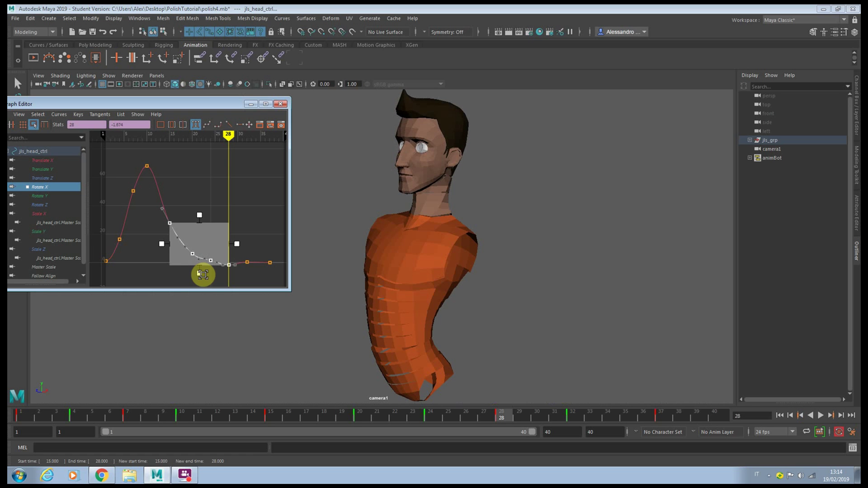
{"action": "right_click_drag", "start_coordinate": [244, 255], "coordinate": [252, 237], "text": "alt"}
{"action": "left_click", "coordinate": [270, 218]}
{"action": "left_click_drag", "start_coordinate": [195, 245], "coordinate": [225, 272]}
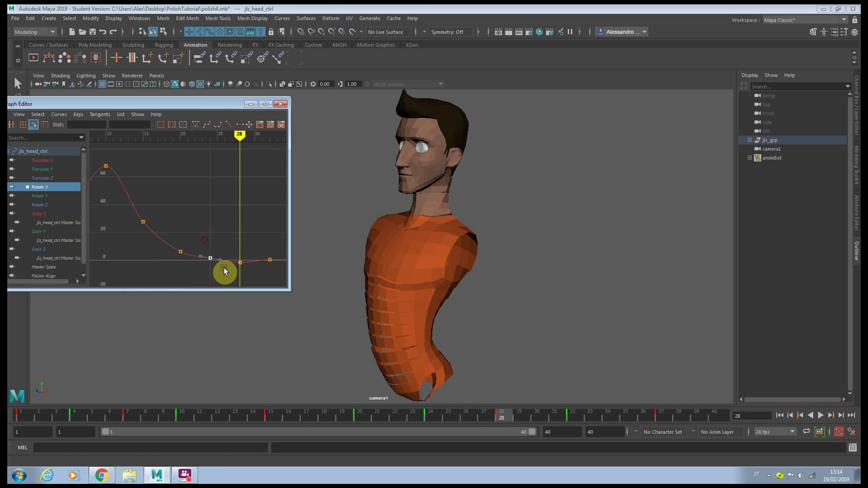
{"action": "middle_click_drag", "start_coordinate": [223, 272], "coordinate": [222, 275]}
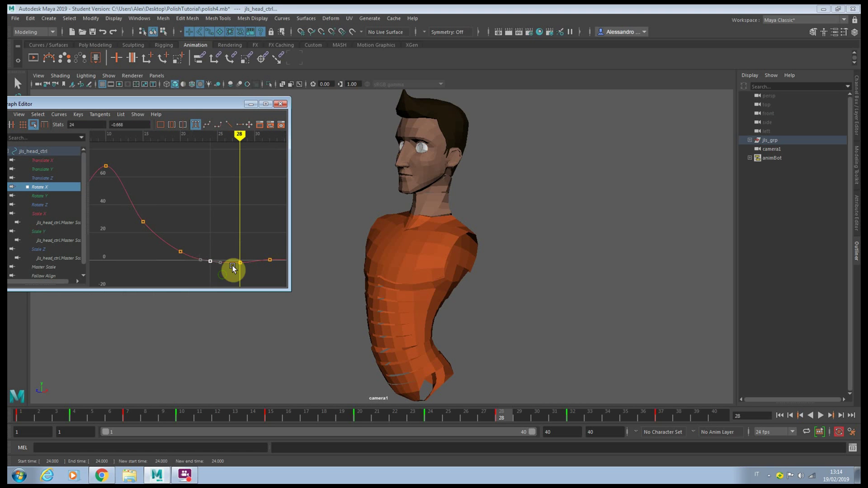
Lower the head's Rotate X key at frame 32 to about -0.4 and play the animation.
{"action": "middle_click_drag", "start_coordinate": [271, 250], "coordinate": [199, 227], "text": "alt"}
{"action": "left_click_drag", "start_coordinate": [194, 227], "coordinate": [213, 251]}
{"action": "key", "text": "f"}
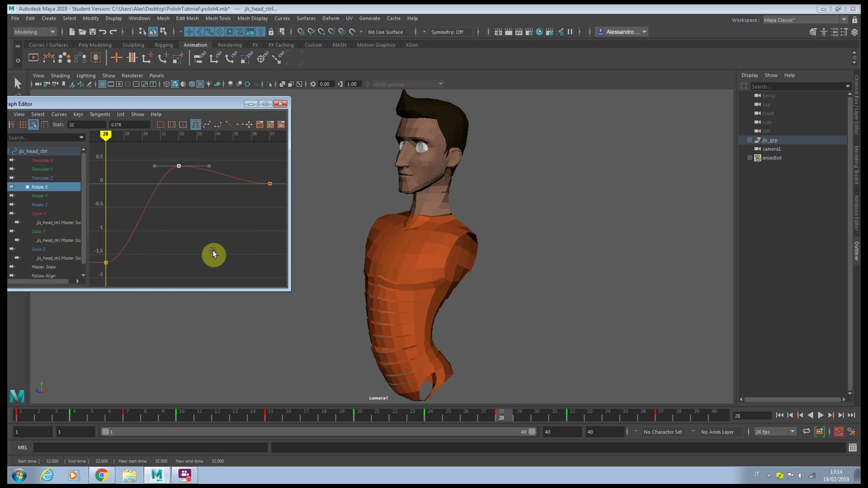
{"action": "middle_click_drag", "start_coordinate": [212, 250], "coordinate": [209, 284]}
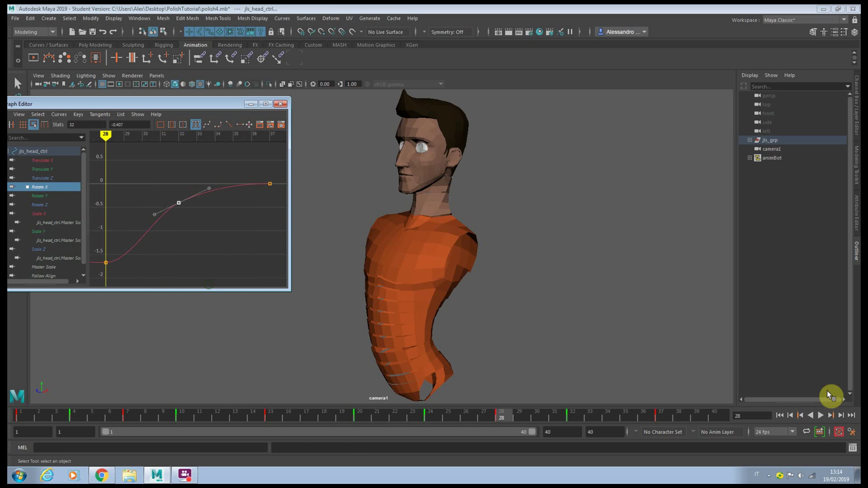
{"action": "left_click", "coordinate": [820, 415]}
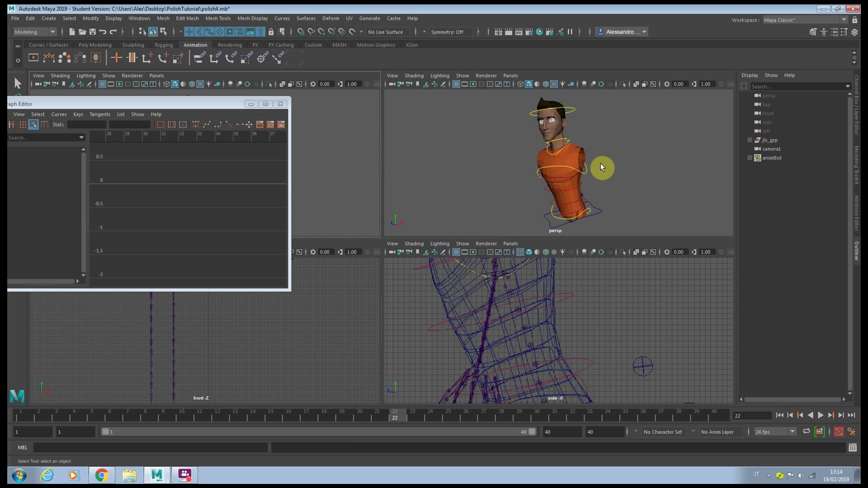
Select the spine curvature control, close the Graph Editor, and show the camera view full size with the Move tool active.
{"action": "left_click_drag", "start_coordinate": [590, 190], "coordinate": [571, 194], "text": "alt"}
{"action": "left_click", "coordinate": [568, 195]}
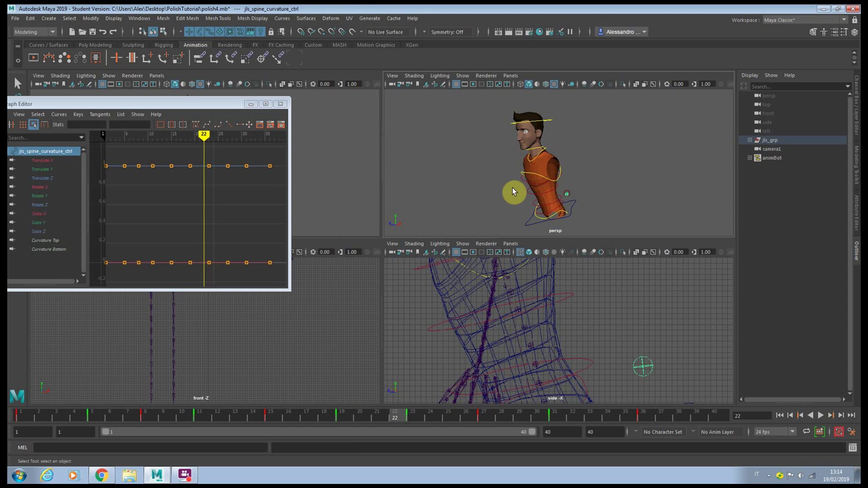
{"action": "left_click", "coordinate": [280, 103]}
{"action": "key", "text": "space"}
{"action": "key", "text": "w"}
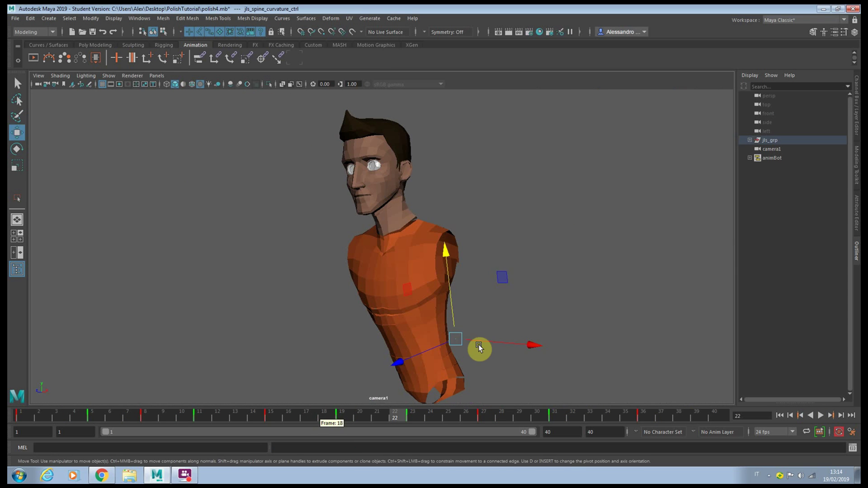
Try moving the spine curvature control along X at frame 22 and along Z at frame 1, undoing both moves.
{"action": "left_click_drag", "start_coordinate": [478, 344], "coordinate": [486, 342]}
{"action": "key", "text": "ctrl+z"}
{"action": "left_click", "coordinate": [93, 414]}
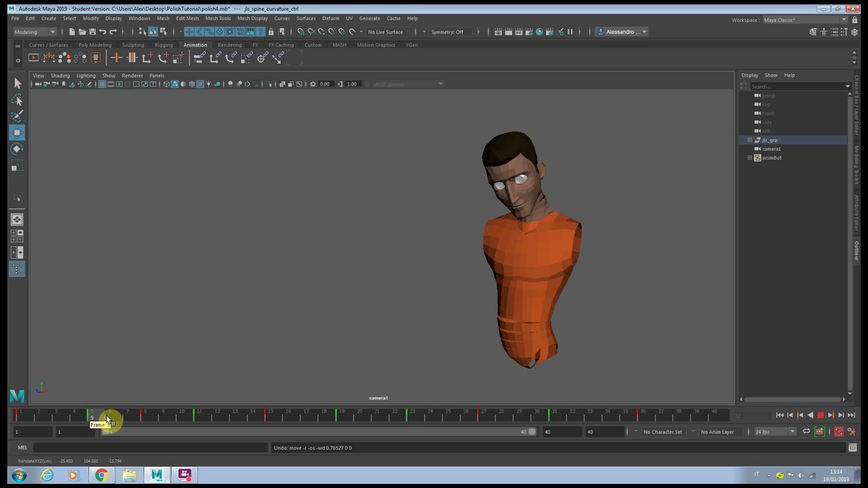
{"action": "left_click_drag", "start_coordinate": [6, 409], "coordinate": [8, 410]}
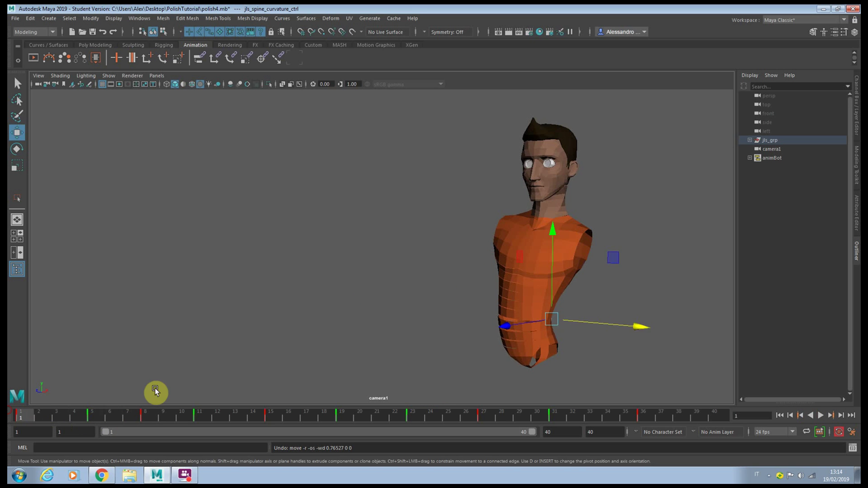
{"action": "left_click_drag", "start_coordinate": [511, 324], "coordinate": [514, 326]}
{"action": "mouse_move", "coordinate": [69, 410]}
{"action": "left_mouse_down"}
{"action": "mouse_move", "coordinate": [45, 417]}
{"action": "mouse_move", "coordinate": [76, 416]}
{"action": "left_mouse_up"}
{"action": "key", "text": "comma"}
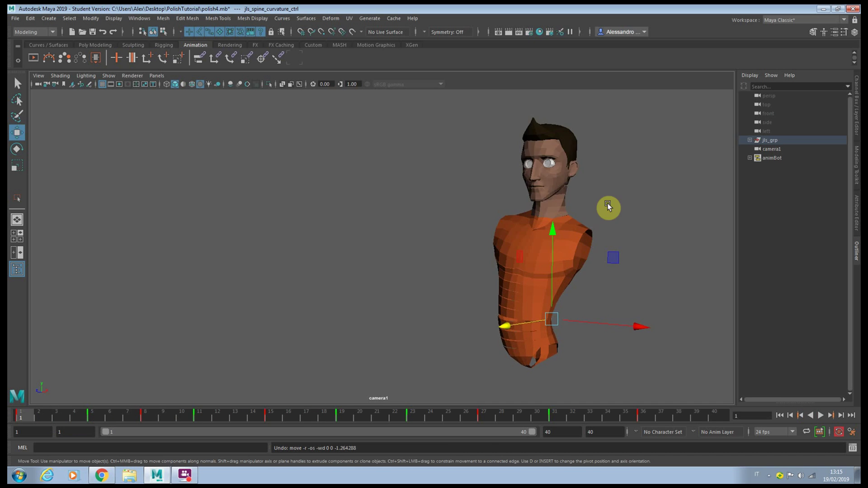
Adjust the spine curvature control's X and Z position on the keys from frame 5 through frame 11.
{"action": "key", "text": "period"}
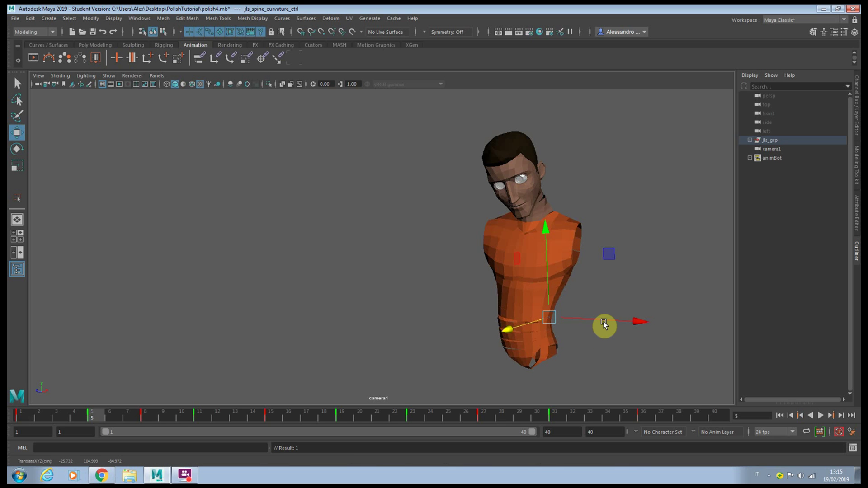
{"action": "left_click_drag", "start_coordinate": [604, 321], "coordinate": [605, 319]}
{"action": "left_click_drag", "start_coordinate": [24, 415], "coordinate": [142, 425]}
{"action": "left_click_drag", "start_coordinate": [508, 346], "coordinate": [510, 346]}
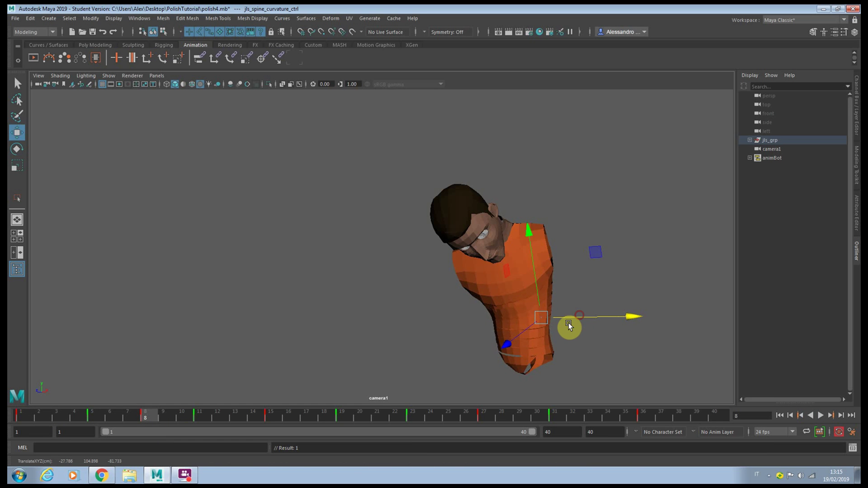
{"action": "key", "text": "."}
{"action": "left_click_drag", "start_coordinate": [556, 334], "coordinate": [558, 334]}
{"action": "left_click_drag", "start_coordinate": [510, 347], "coordinate": [485, 366]}
Shift the spine curvature control along X on the keys between frames 19 and 31 to refine the torso's bend.
{"action": "key", "text": "."}
{"action": "key", "text": "period"}
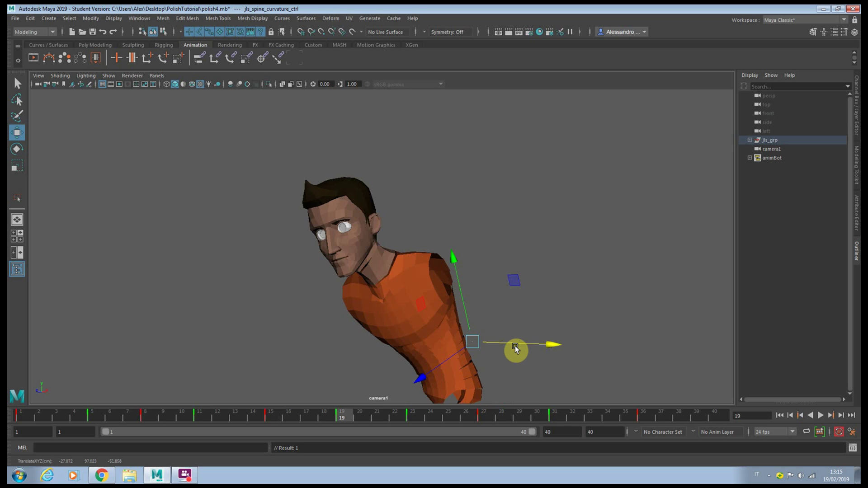
{"action": "key", "text": "period"}
{"action": "key", "text": "comma"}
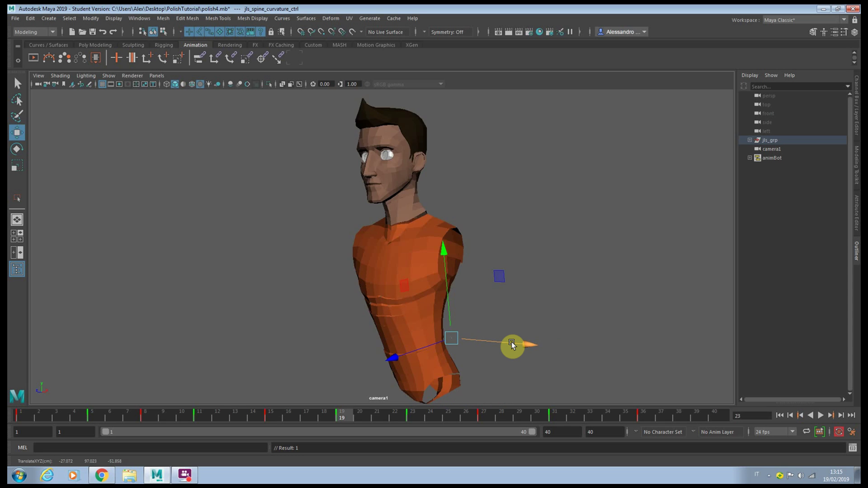
{"action": "left_click_drag", "start_coordinate": [512, 342], "coordinate": [487, 337]}
{"action": "key", "text": "period"}
{"action": "key", "text": "period"}
{"action": "left_click_drag", "start_coordinate": [420, 342], "coordinate": [417, 341]}
Adjust the spine curvature control along X at the frame 36 key and play the animation.
{"action": "key", "text": "period"}
{"action": "key", "text": "period"}
{"action": "left_click", "coordinate": [479, 342]}
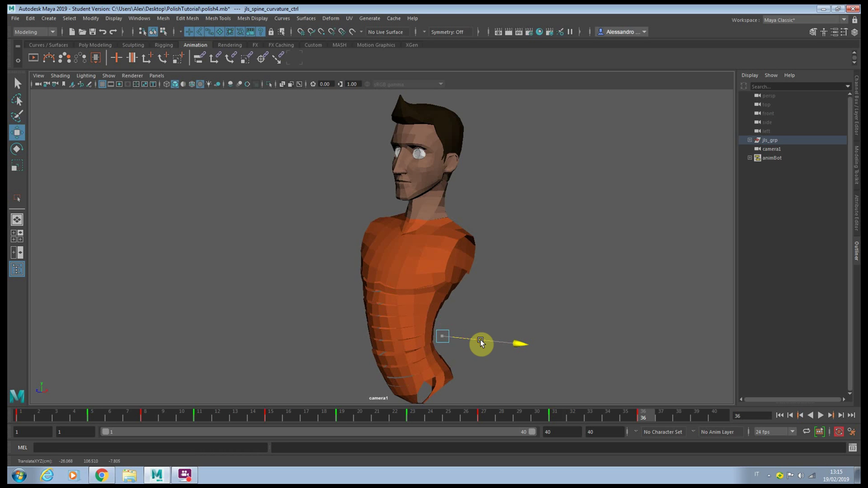
{"action": "left_click", "coordinate": [819, 414]}
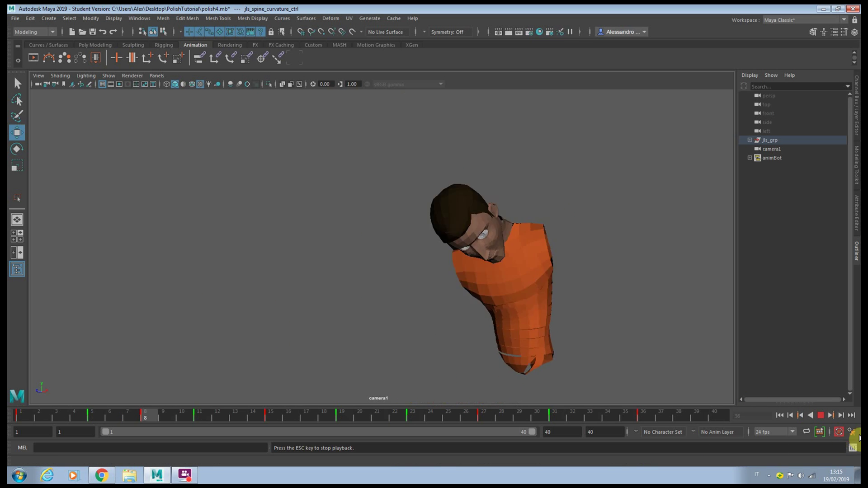
{"action": "left_click", "coordinate": [790, 415]}
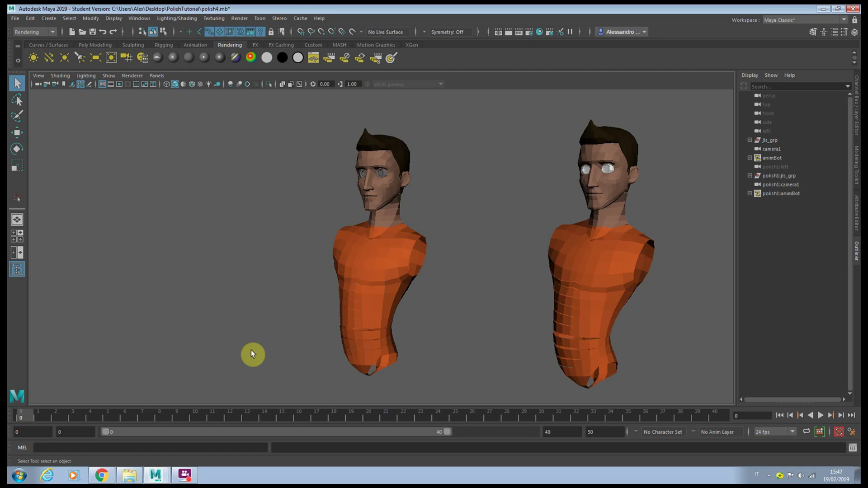
Compare the original and polished torso animations side by side by playing and scrubbing through them.
{"action": "left_click_drag", "start_coordinate": [343, 324], "coordinate": [545, 340]}
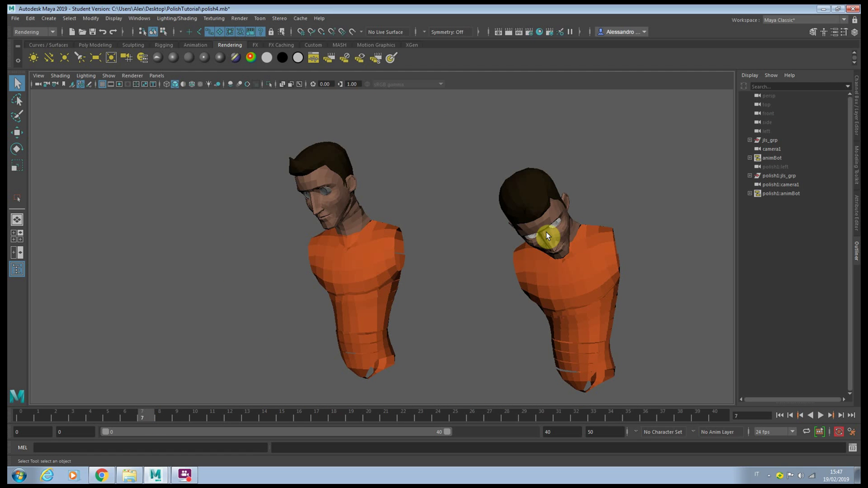
{"action": "left_click_drag", "start_coordinate": [85, 418], "coordinate": [56, 417]}
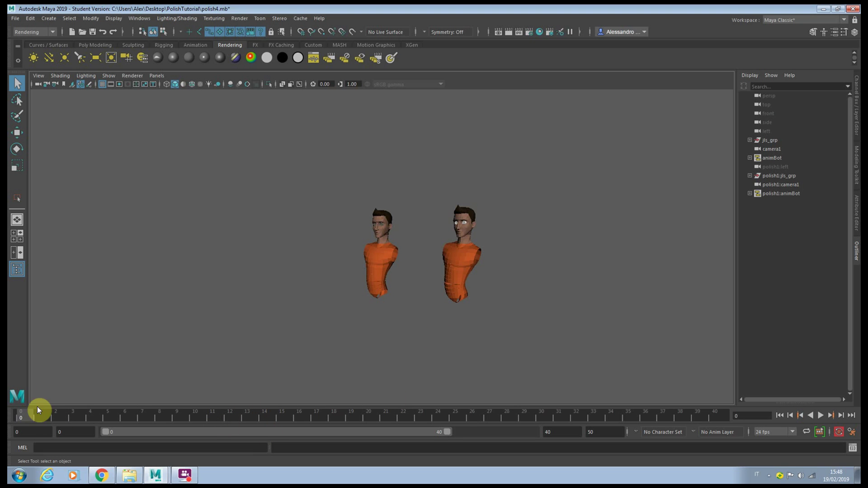
{"action": "key", "text": "alt+v"}
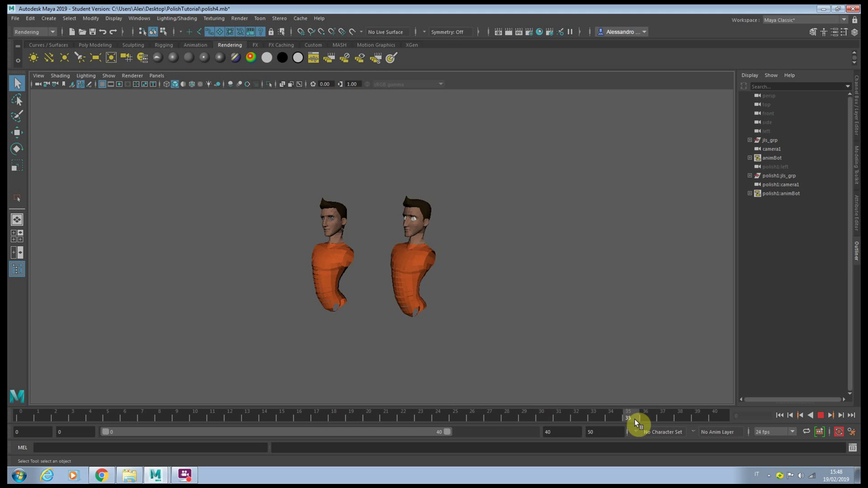
{"action": "left_click_drag", "start_coordinate": [695, 420], "coordinate": [595, 419]}
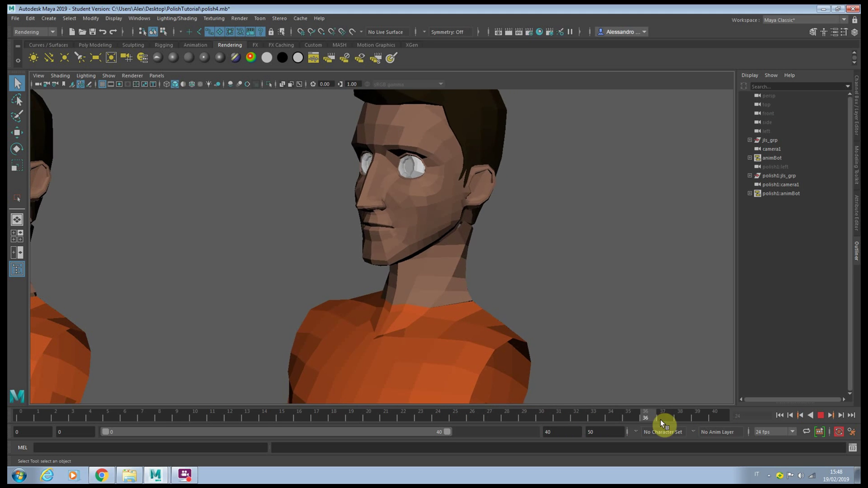
{"action": "left_click_drag", "start_coordinate": [663, 418], "coordinate": [722, 423]}
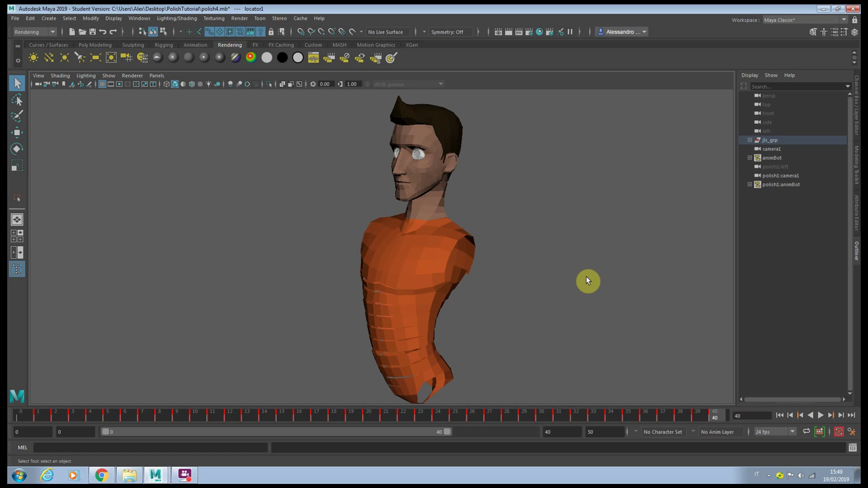
Create a motion trail for the selected locator, and scrub the timeline to check the head's arc and the head, chest and hip spheres.
{"action": "left_click", "coordinate": [195, 45]}
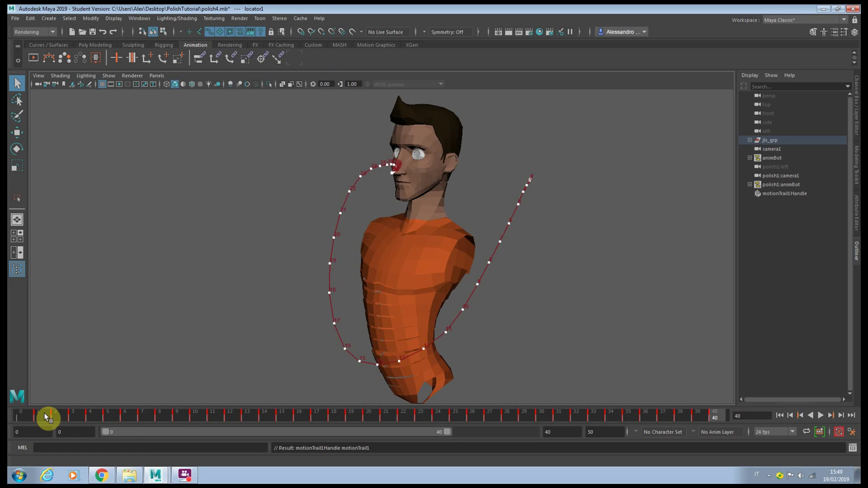
{"action": "left_click_drag", "start_coordinate": [46, 413], "coordinate": [488, 438]}
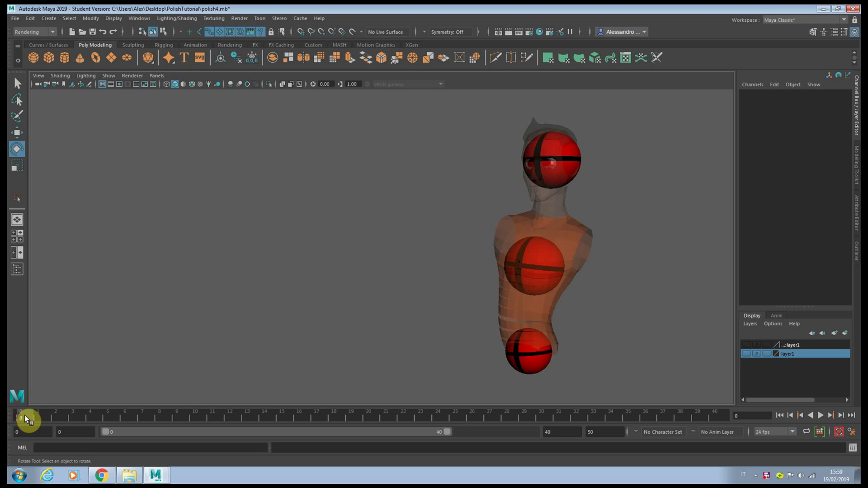
{"action": "left_click_drag", "start_coordinate": [25, 418], "coordinate": [723, 443]}
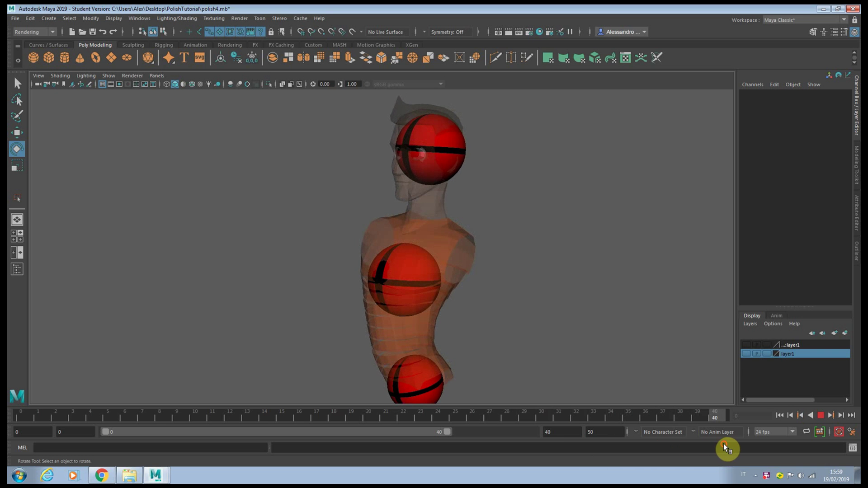